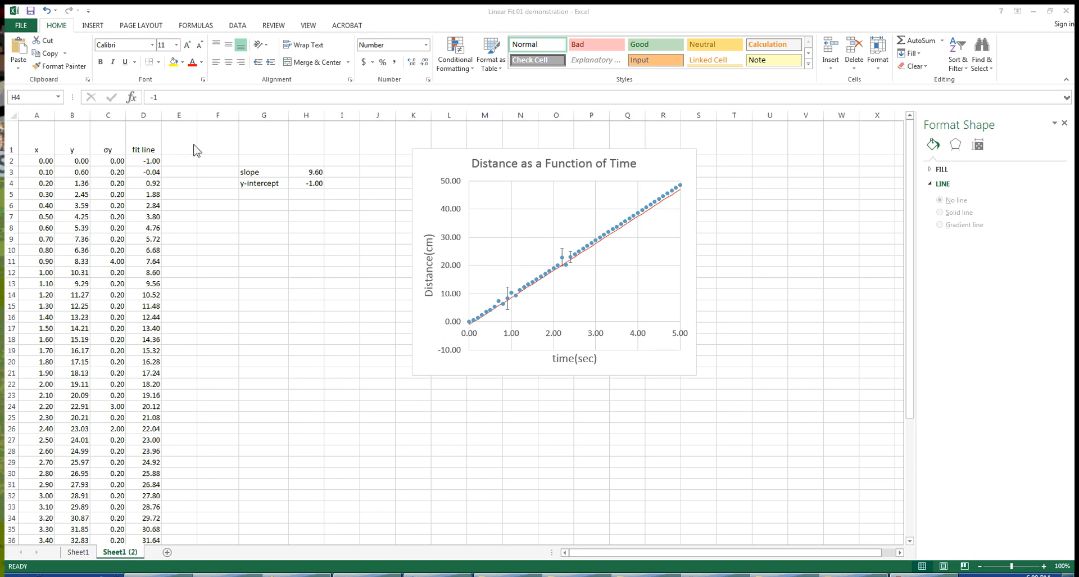
Step: Enter the header "residuals" in cell E1, beside the fit line column
left_click(180, 149)
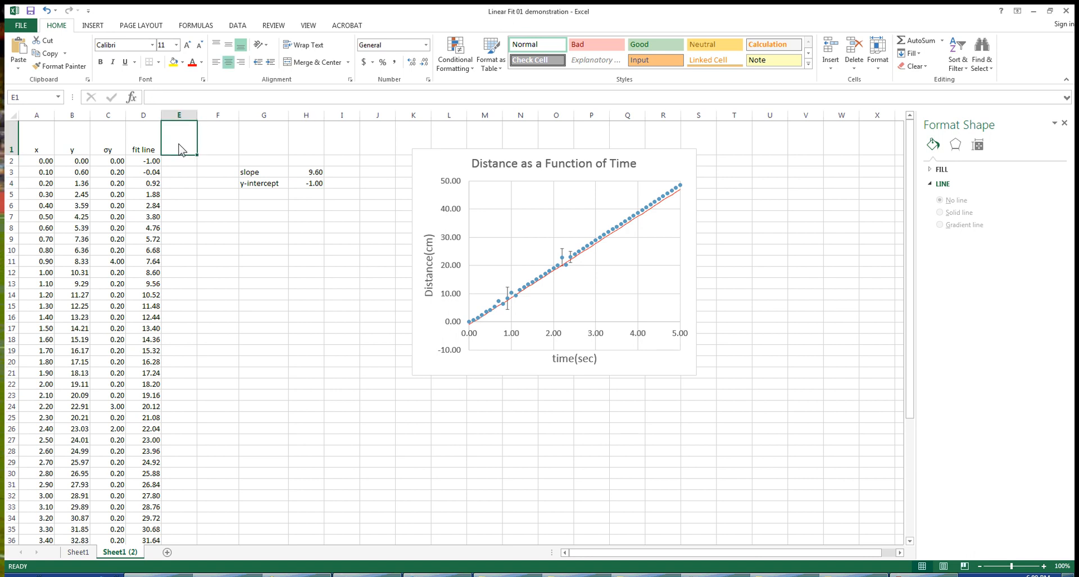
type("rediduals")
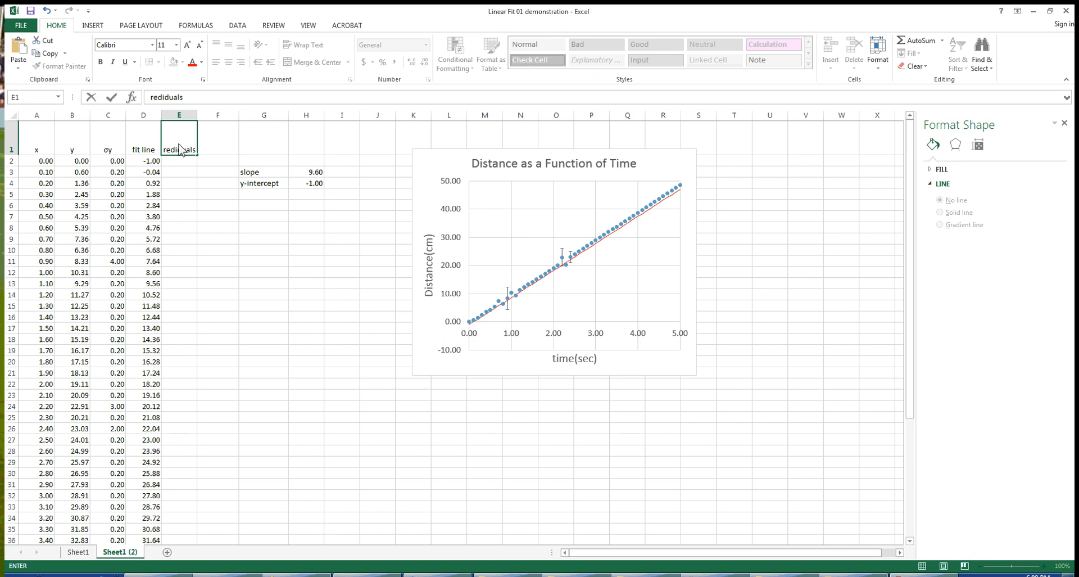
left_click(163, 98)
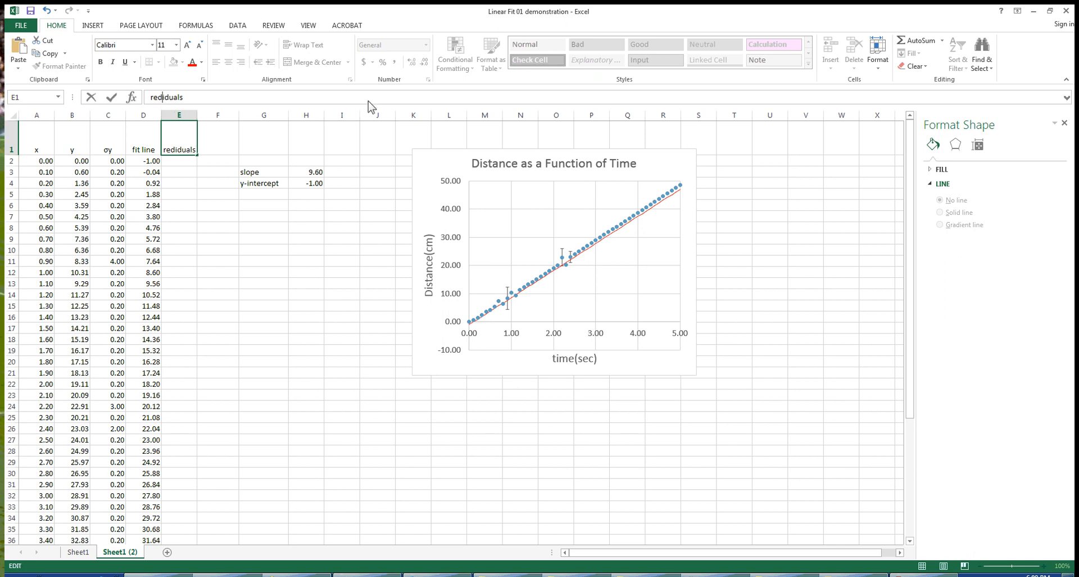
key("Delete")
type("s")
key("Return")
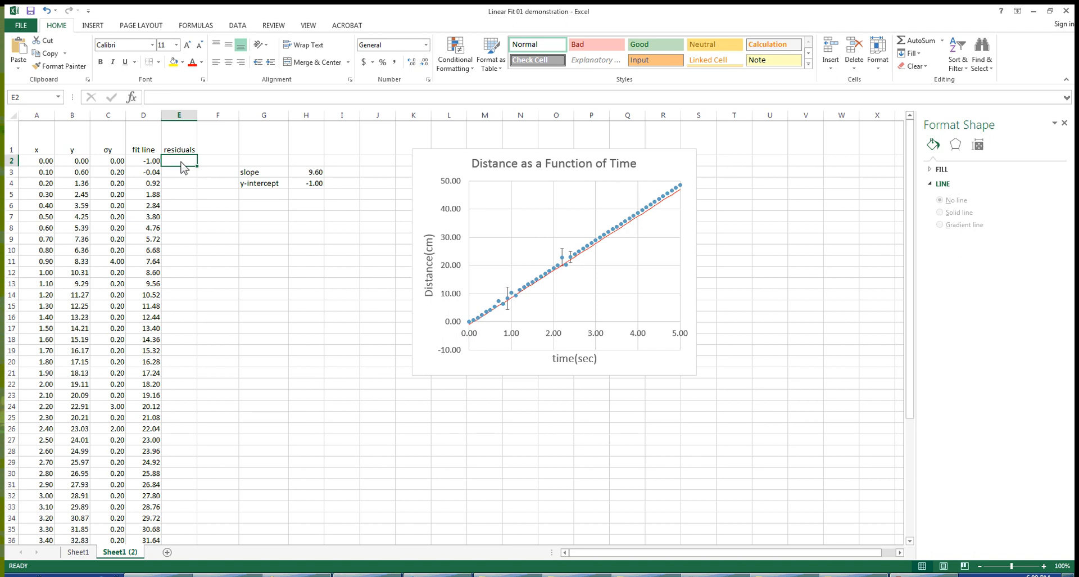
Step: Enter the formula =B2-D2 in cell E2 to subtract the fit line value from y
type("=")
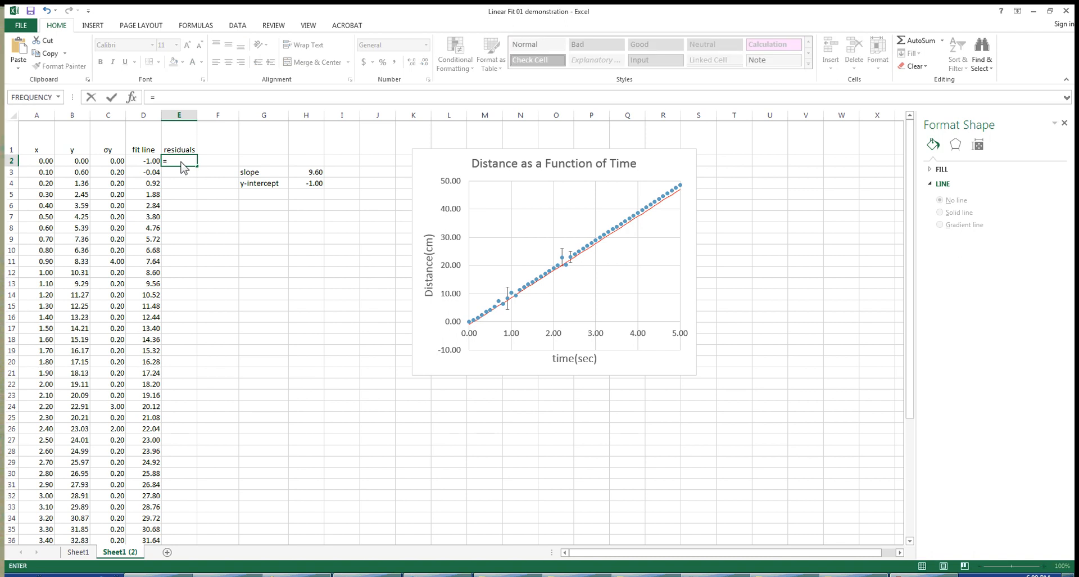
left_click(81, 164)
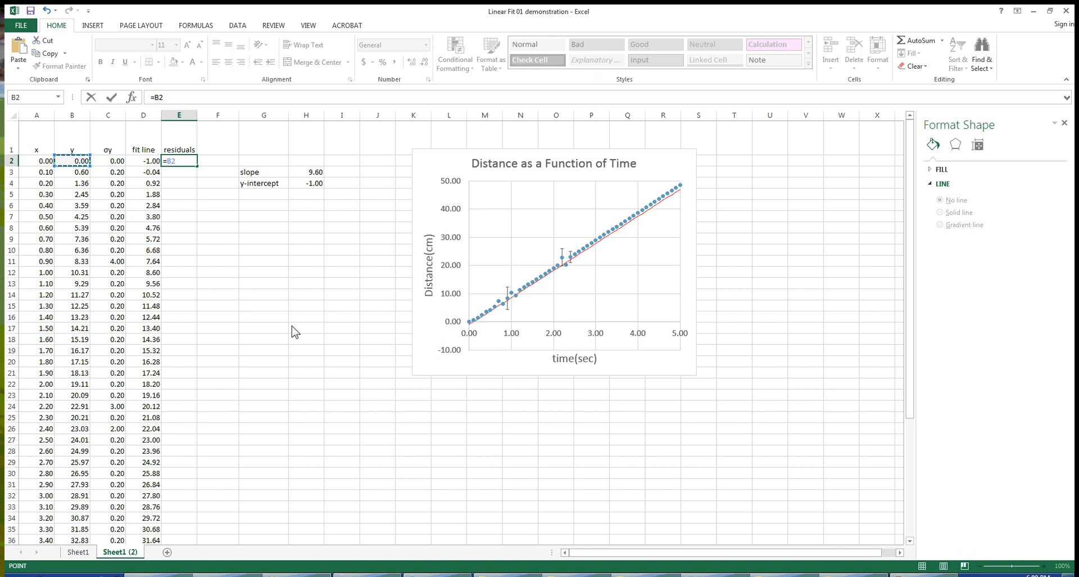
type("-")
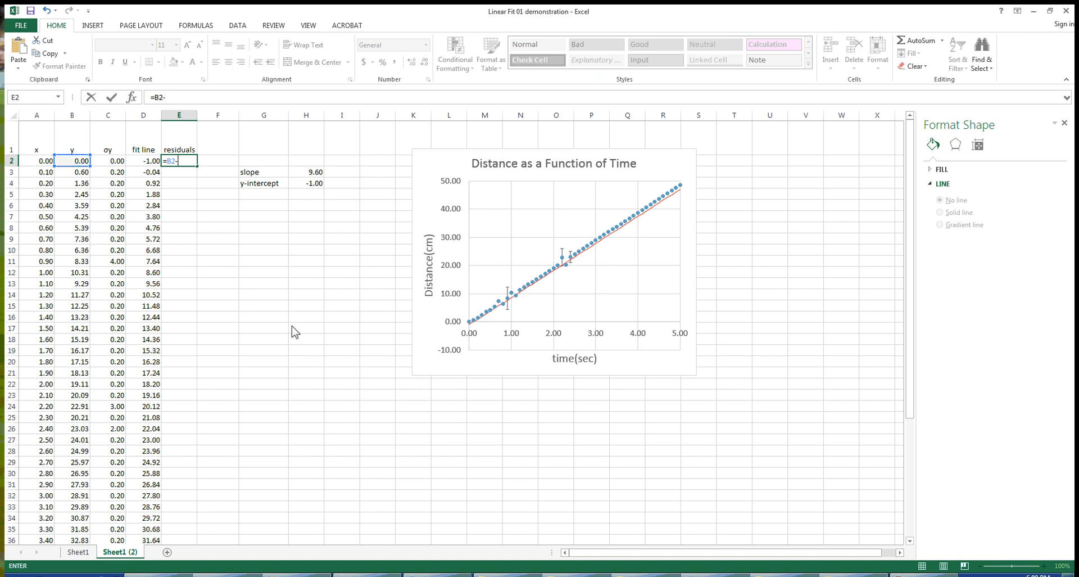
left_click(147, 161)
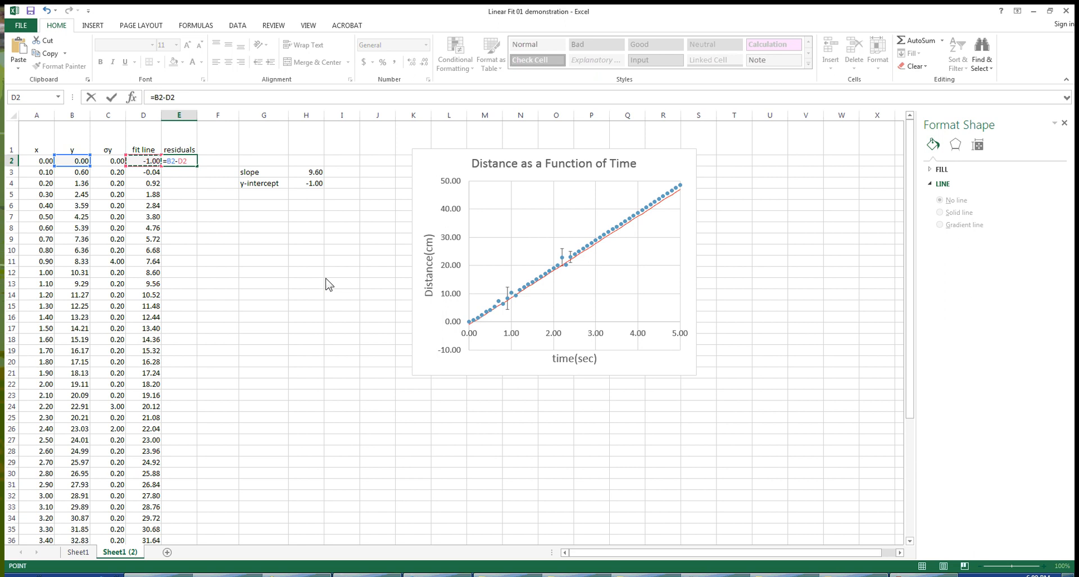
key("Return")
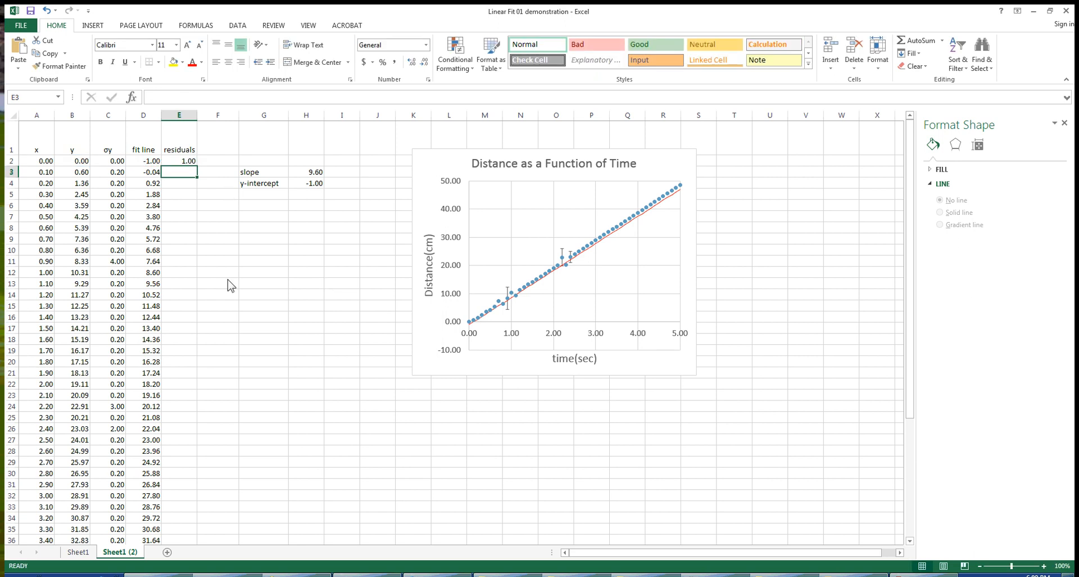
Step: Fill the residual formula from E2 down through E52, the last data row
left_click(189, 163)
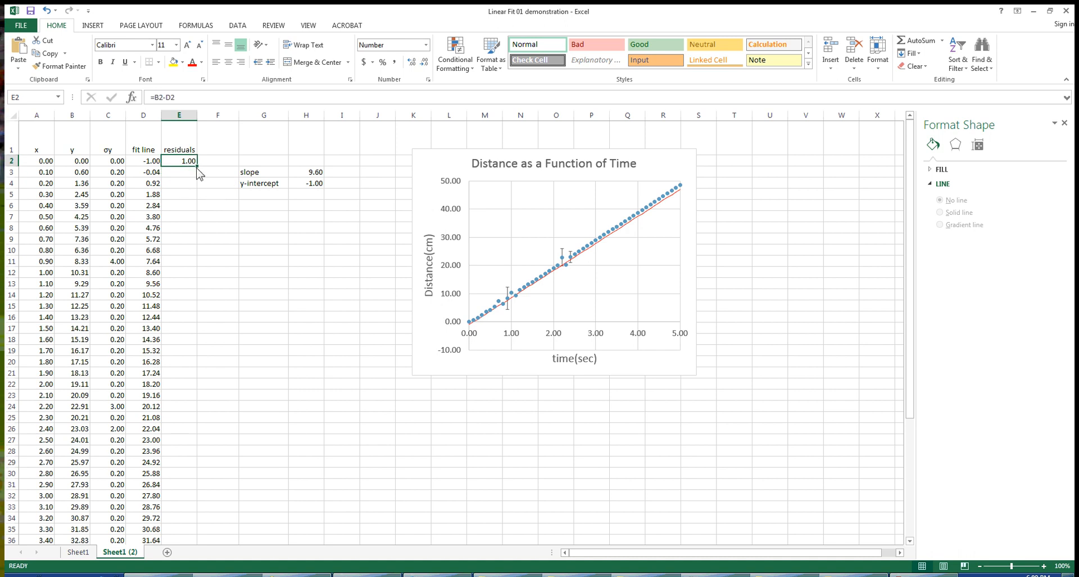
left_click_drag(197, 167, 197, 526)
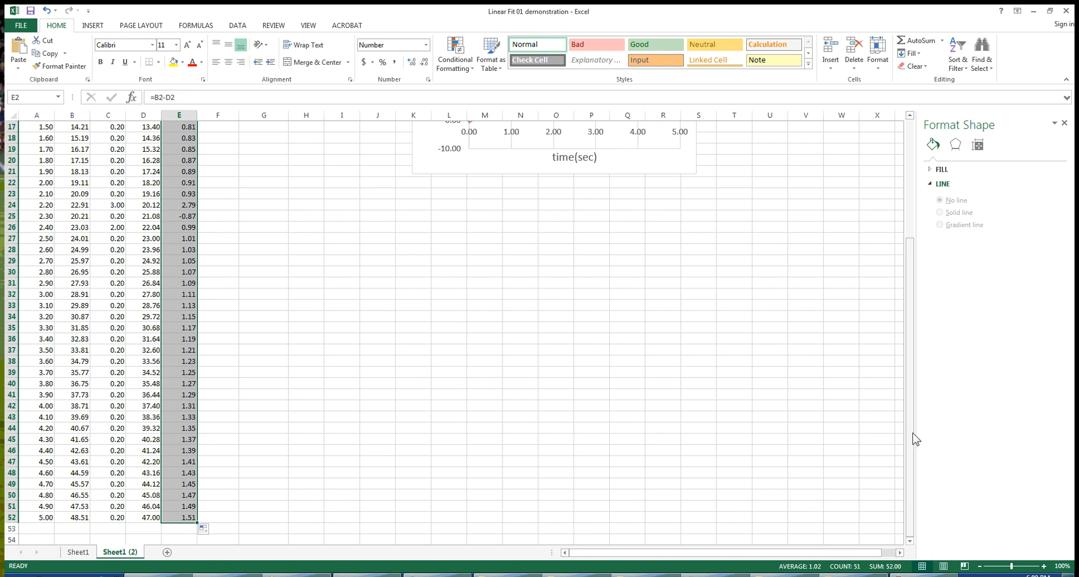
left_click_drag(911, 439, 913, 286)
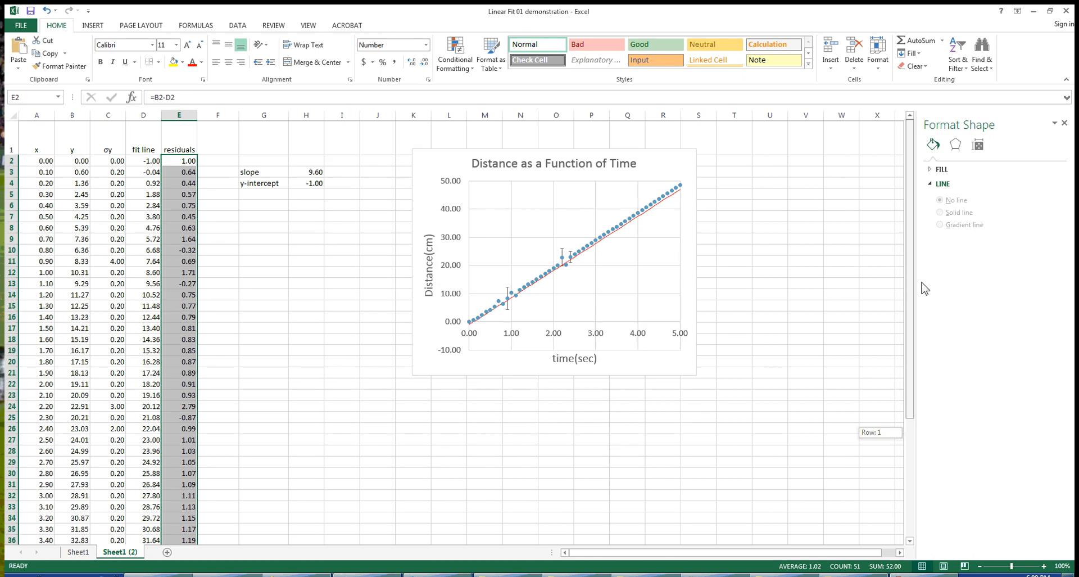
Step: Format column E as Number with two decimal places
left_click(181, 116)
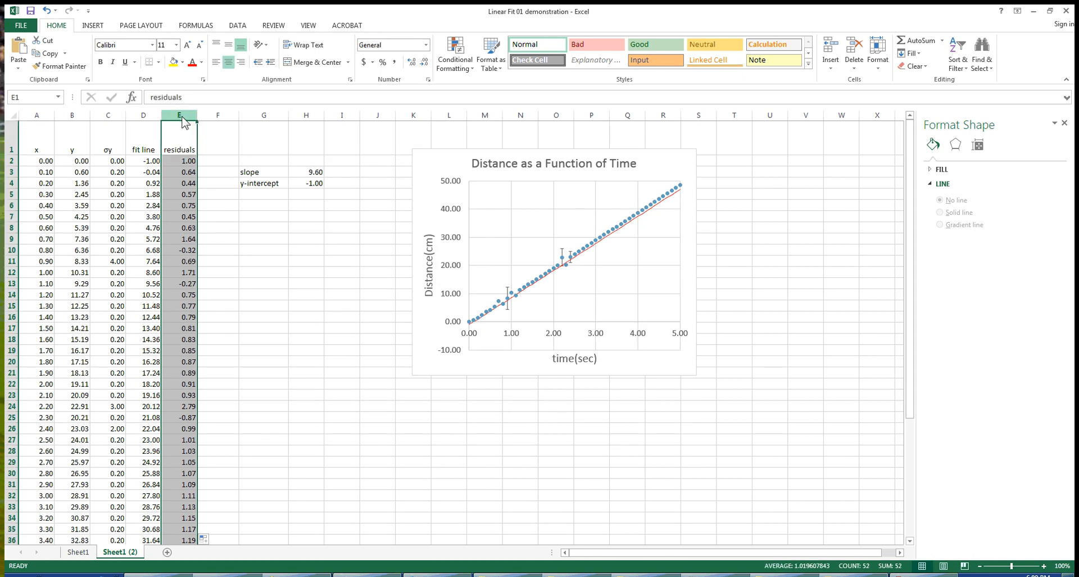
right_click(182, 118)
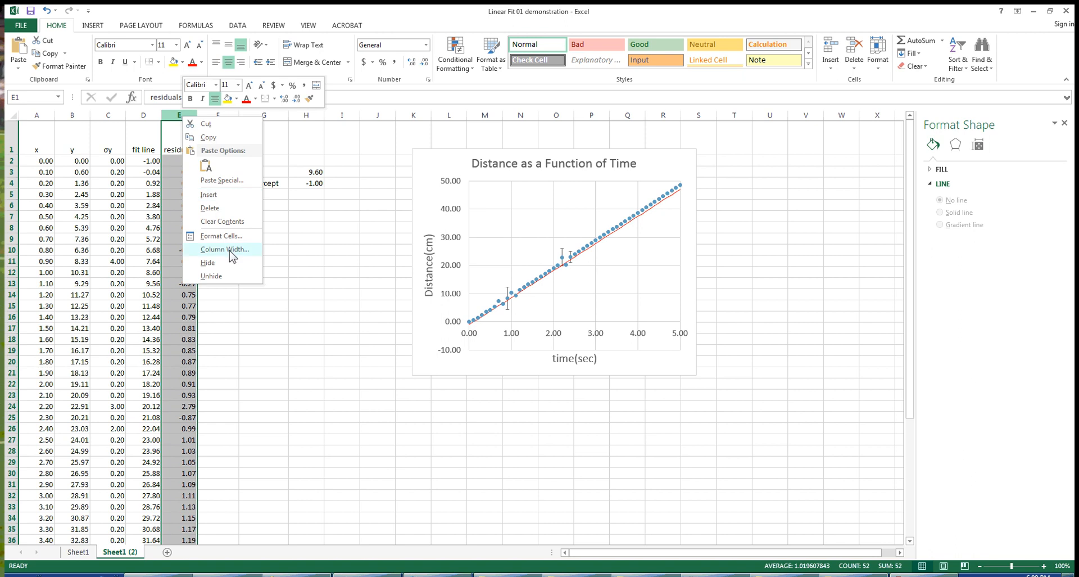
left_click(221, 236)
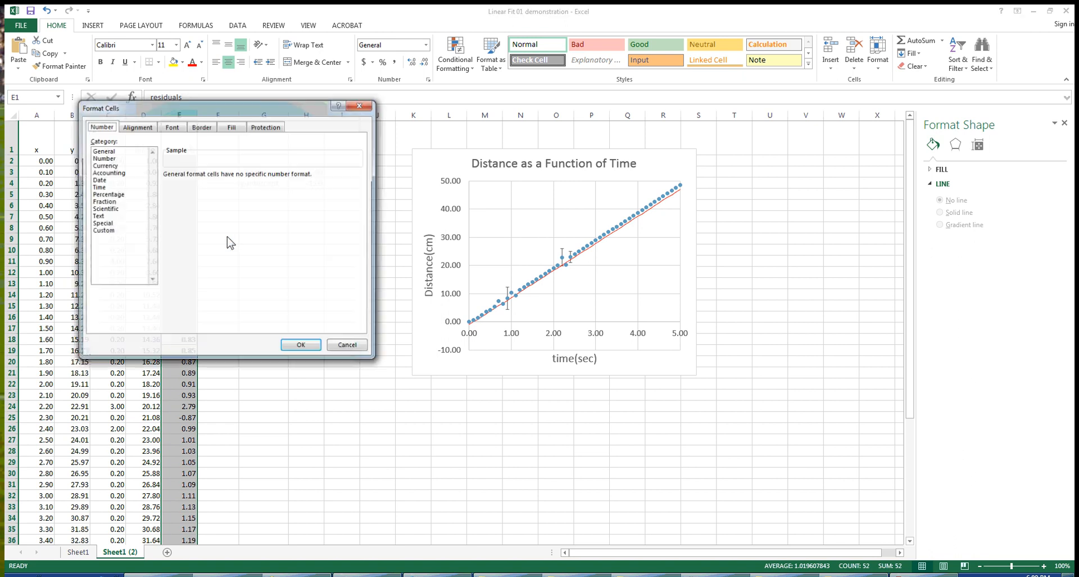
left_click(117, 159)
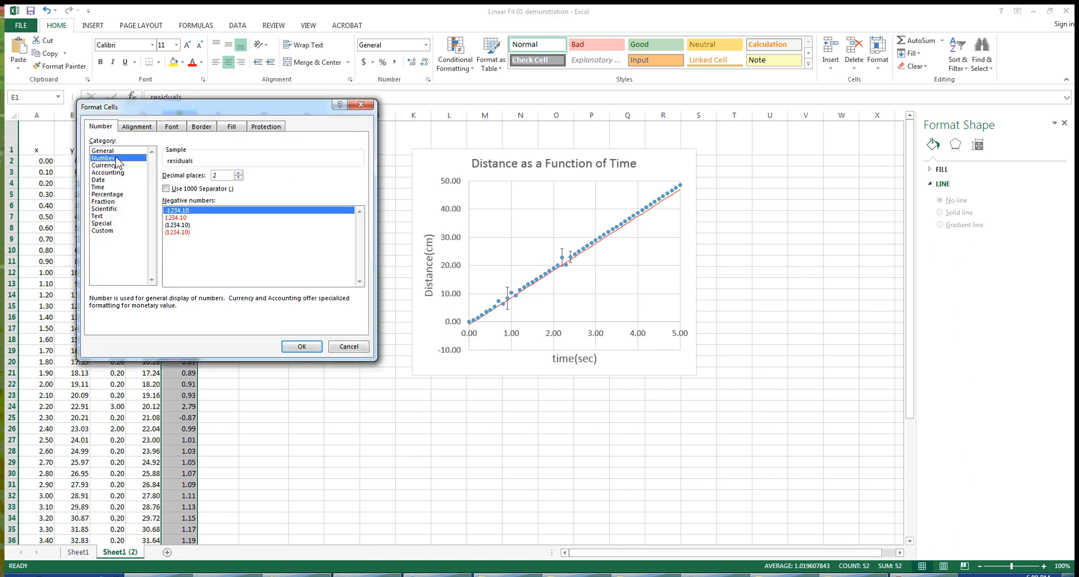
left_click(313, 347)
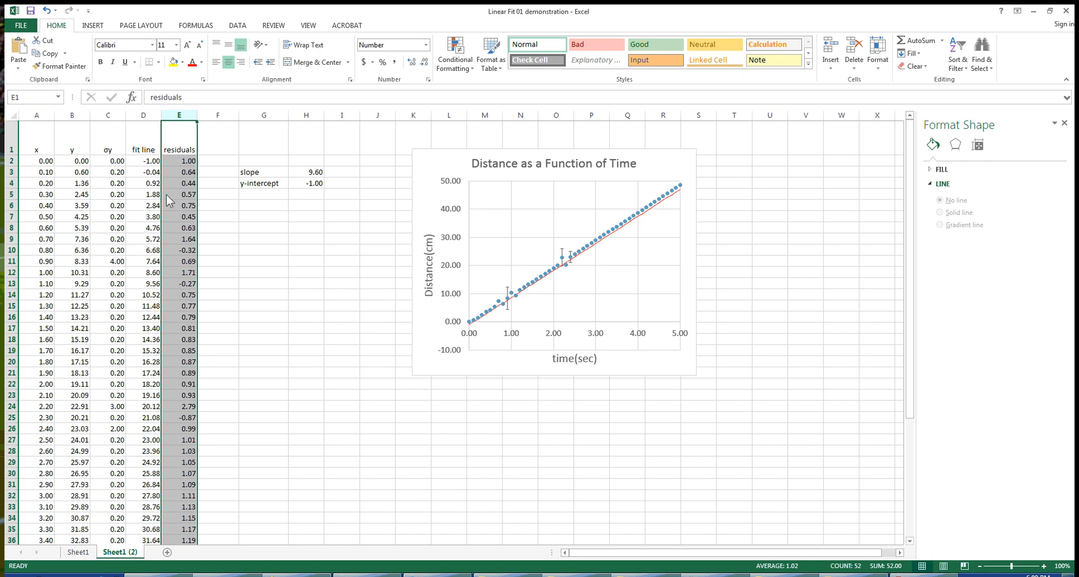
left_click(288, 317)
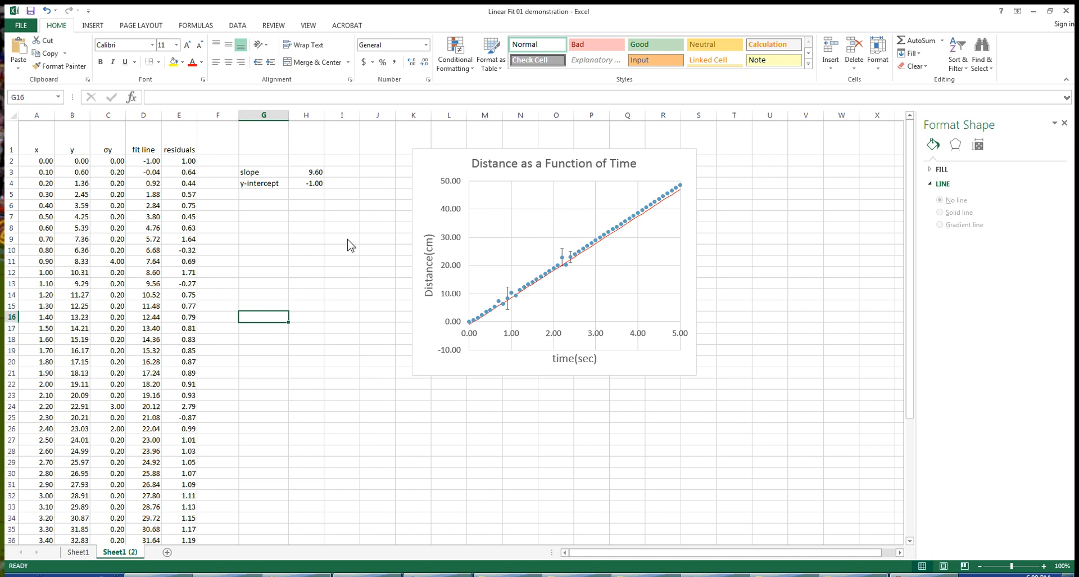
Step: Insert a markers-only scatter chart of the residuals against x, using A1:A52 and E1:E52
left_click(37, 115)
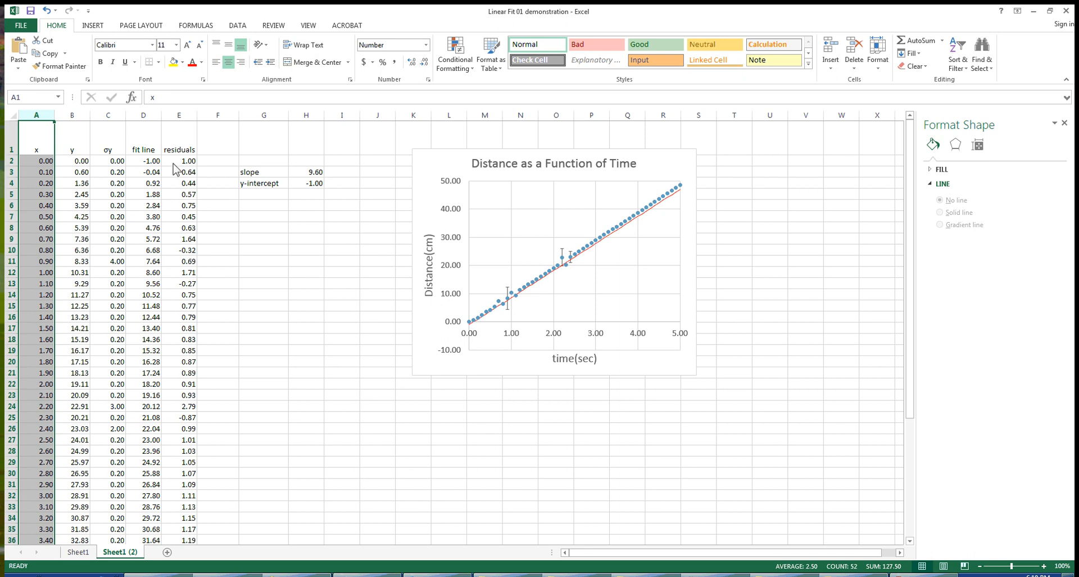
left_click(306, 251)
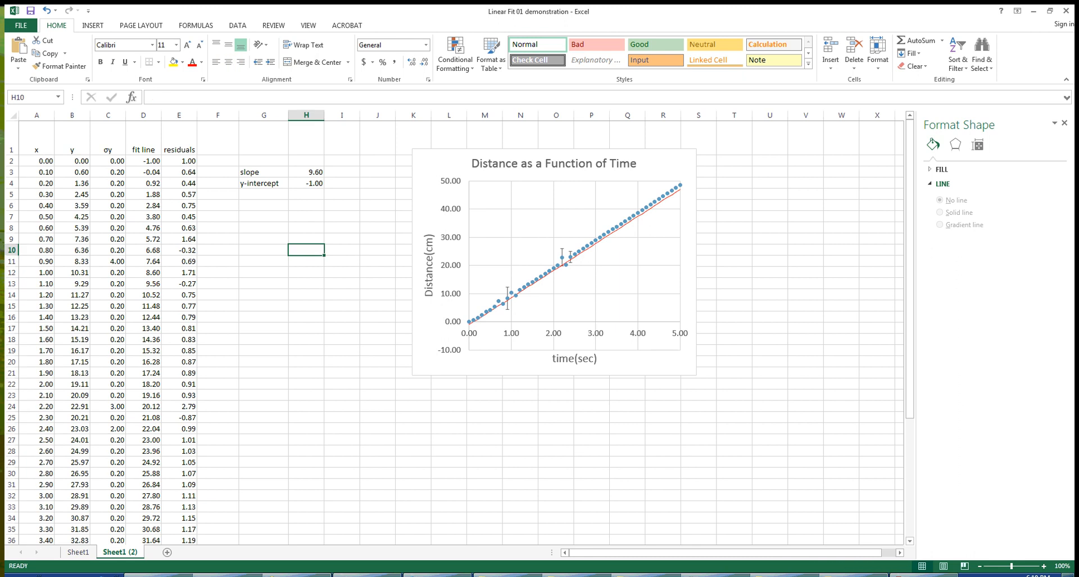
left_click_drag(44, 144, 34, 531)
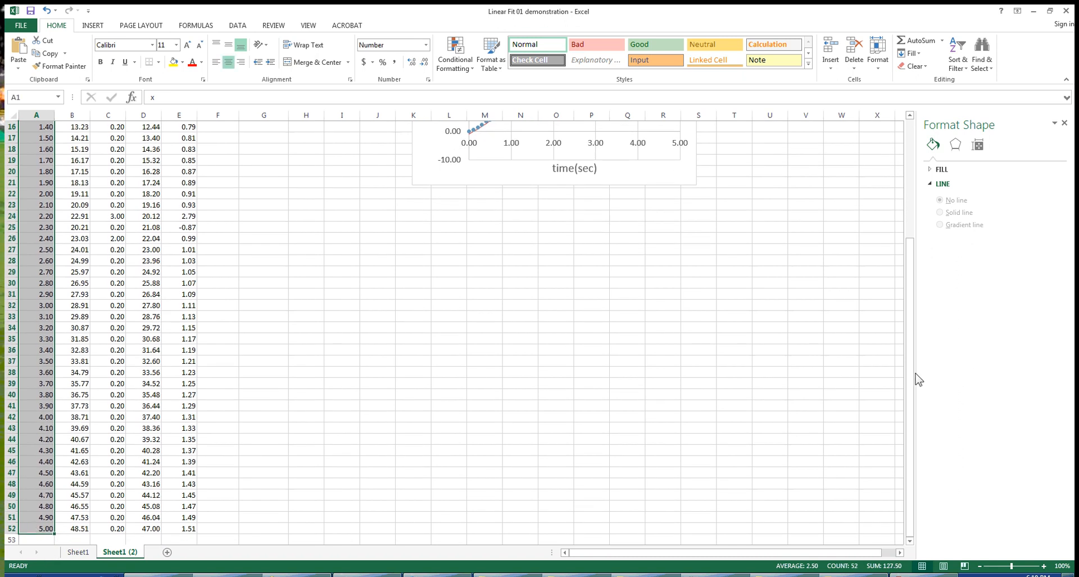
left_click_drag(910, 378, 910, 258)
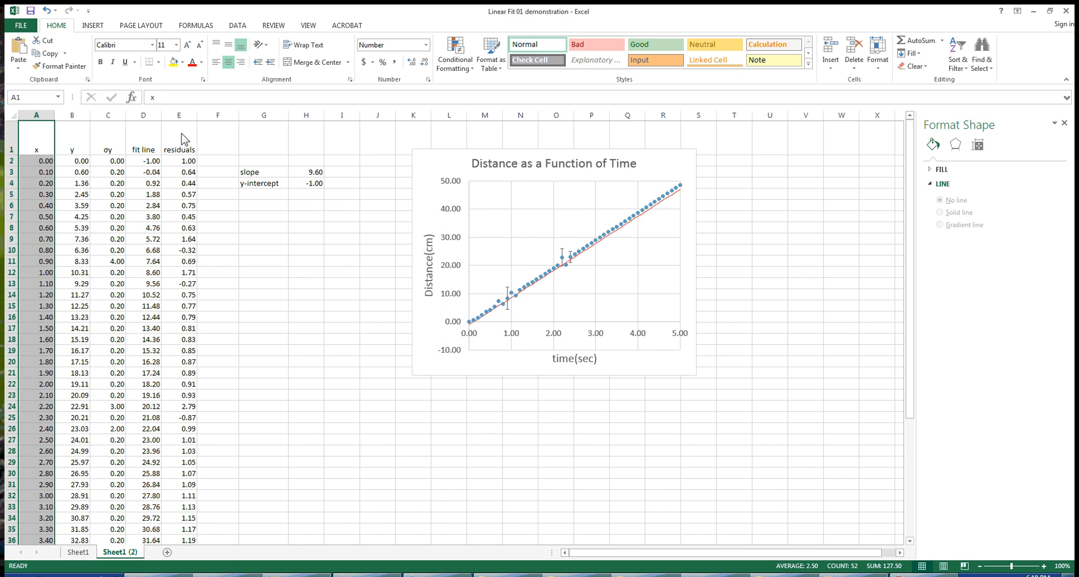
left_click_drag(183, 140, 190, 518)
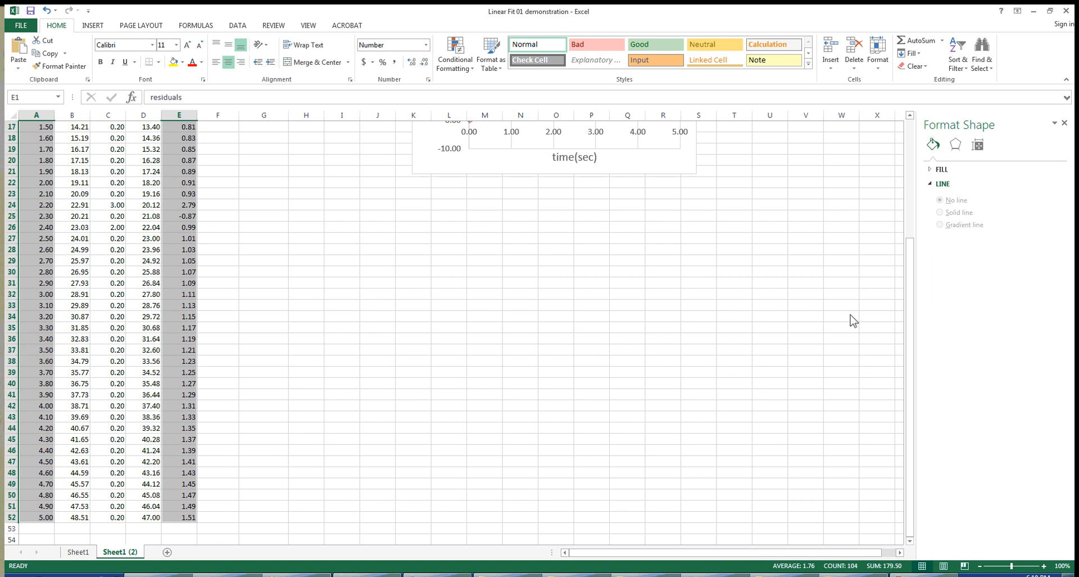
left_click_drag(913, 366, 943, 196)
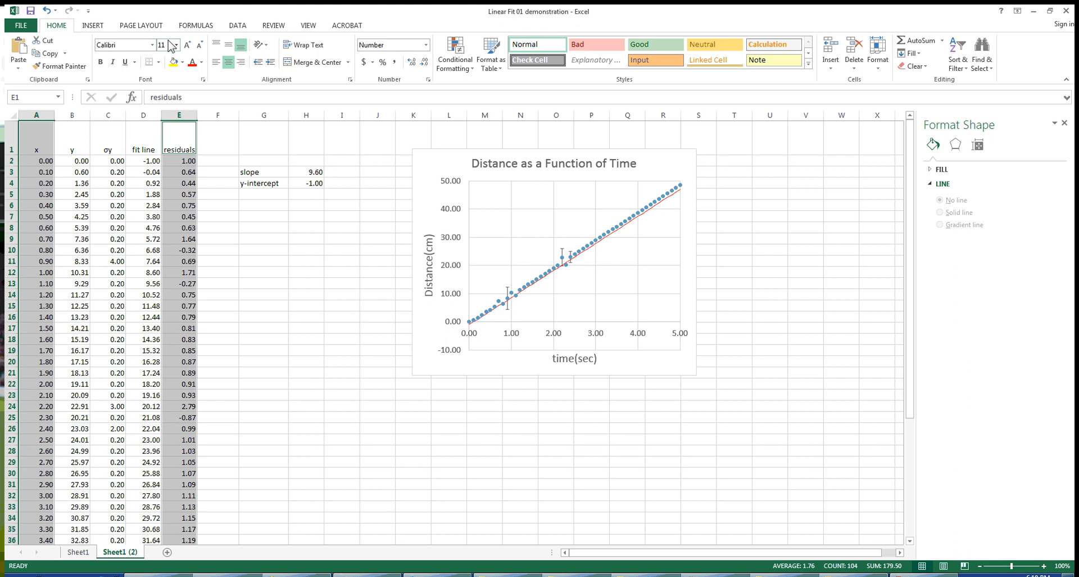
left_click(82, 28)
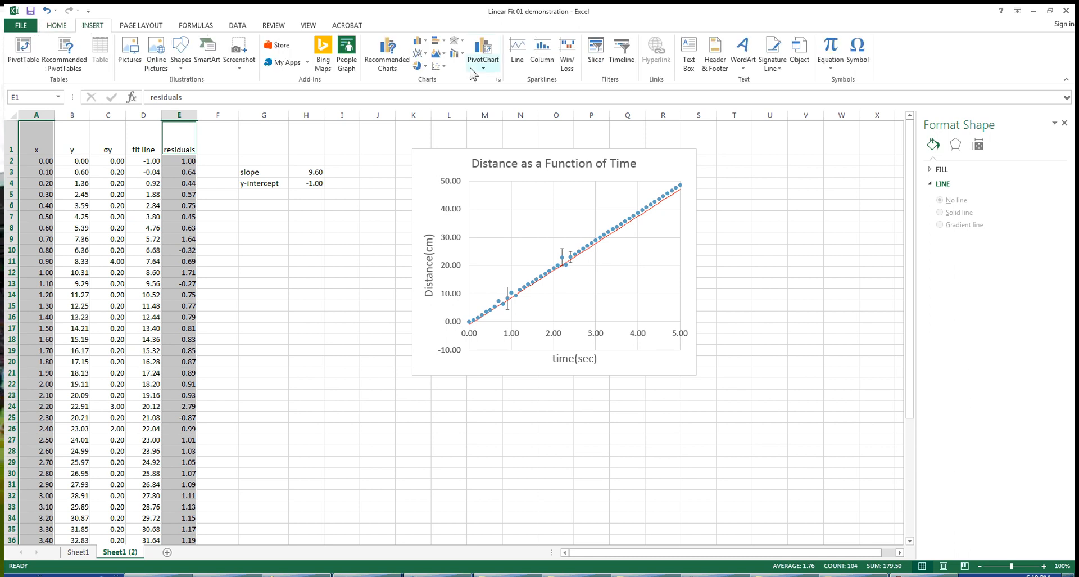
left_click(439, 66)
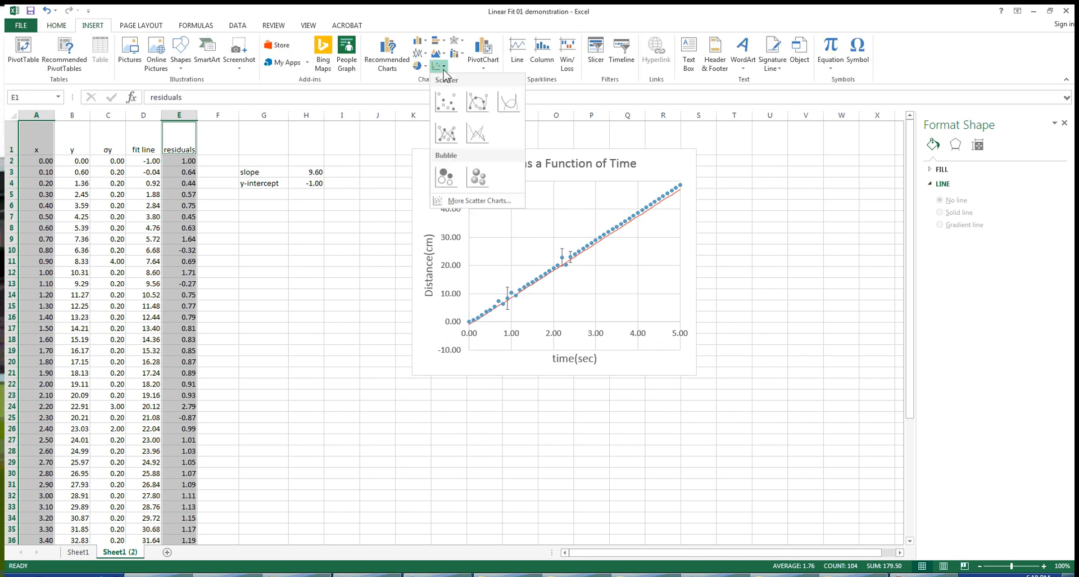
left_click(443, 106)
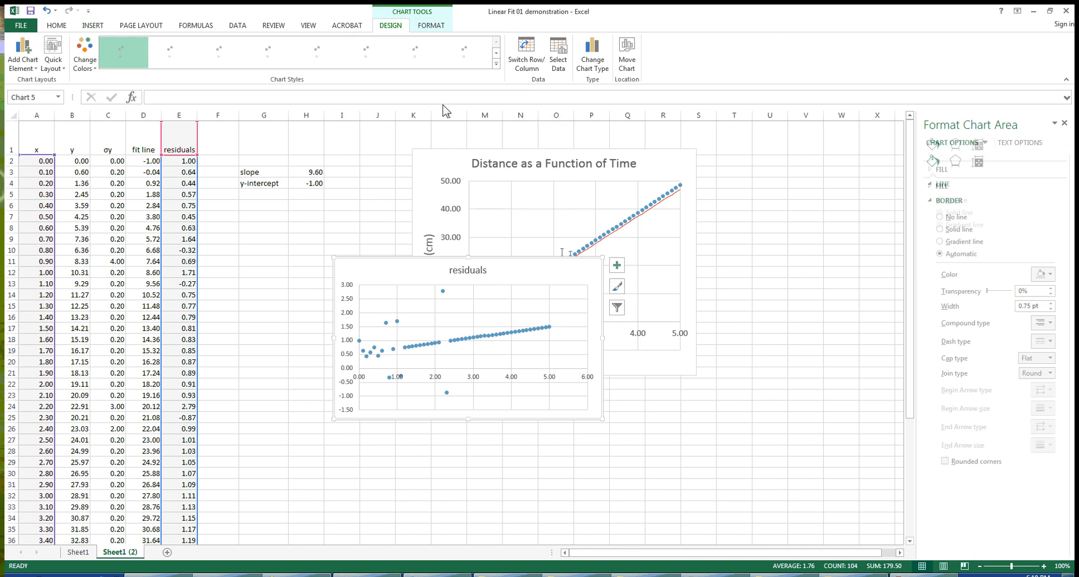
Step: Make the residuals chart taller and position it near the top of the sheet, overlapping the distance chart
left_click_drag(501, 257, 520, 408)
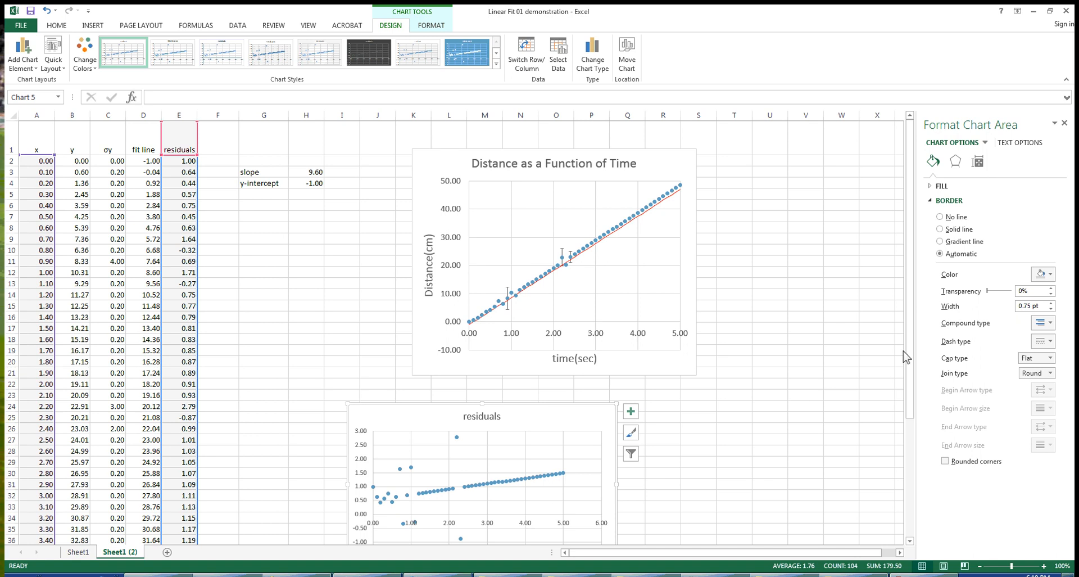
left_click_drag(906, 350, 917, 441)
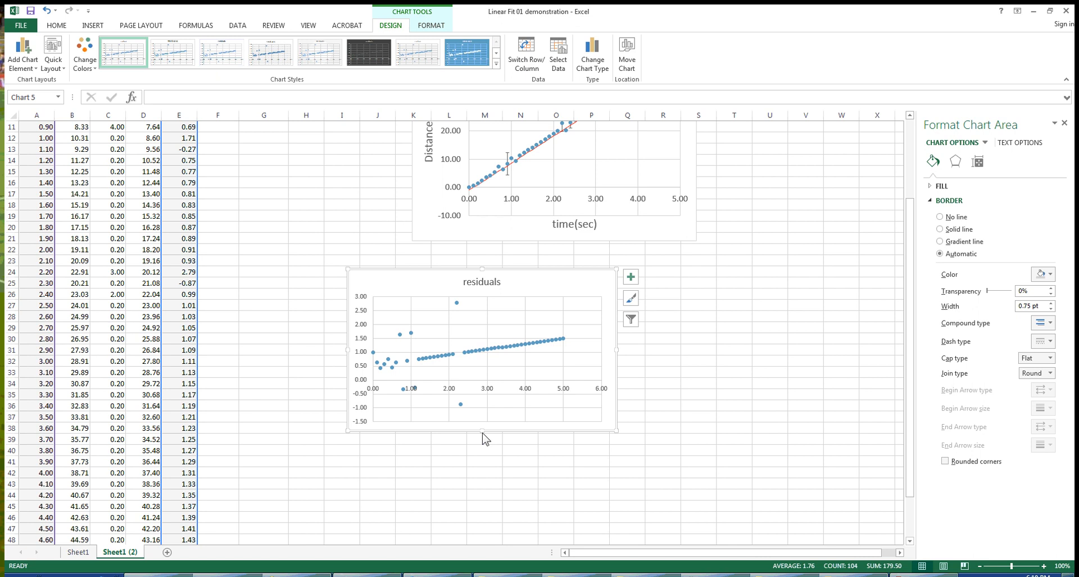
left_click_drag(482, 433, 483, 485)
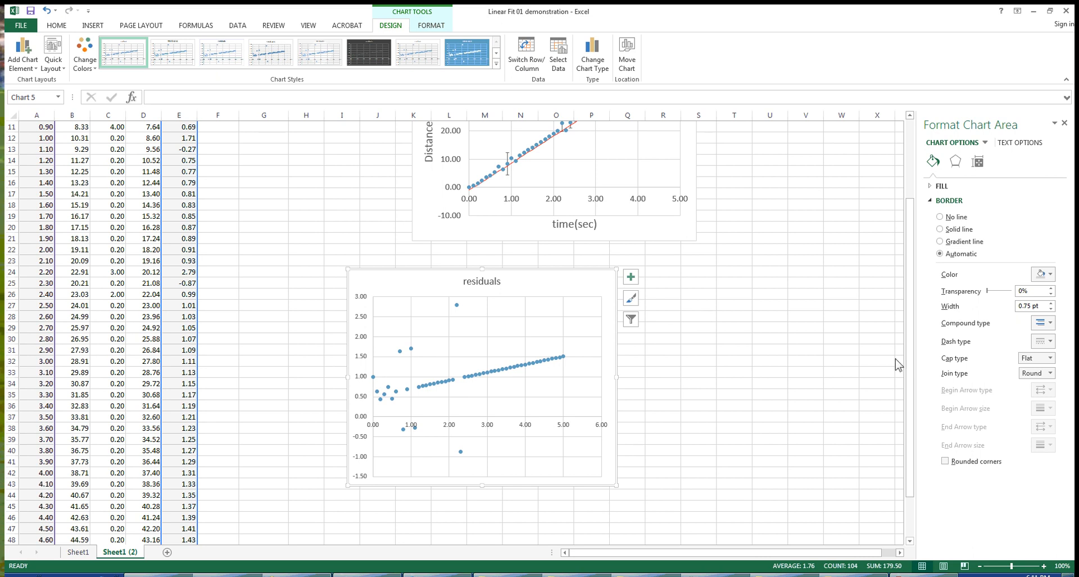
left_click_drag(910, 362, 905, 272)
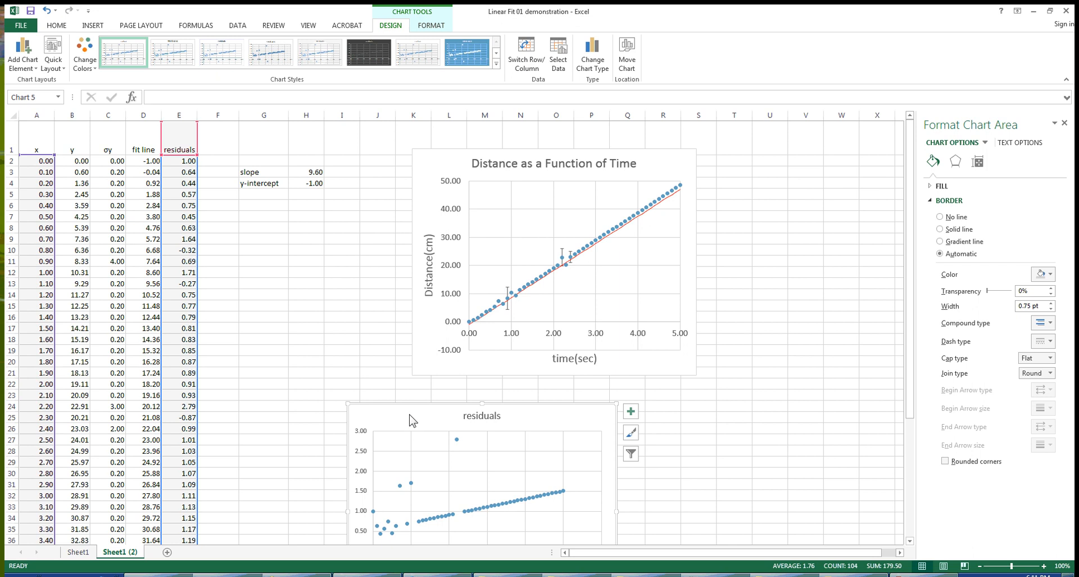
left_click_drag(409, 414, 411, 141)
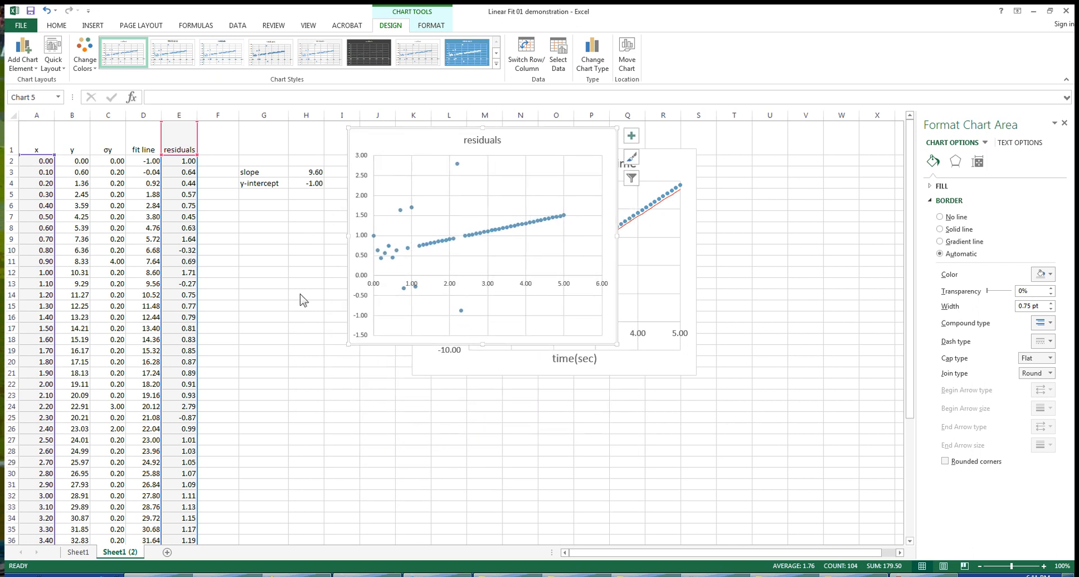
Step: Set the residuals chart's vertical axis bounds to a minimum of -2 and a maximum of 2
left_click(362, 216)
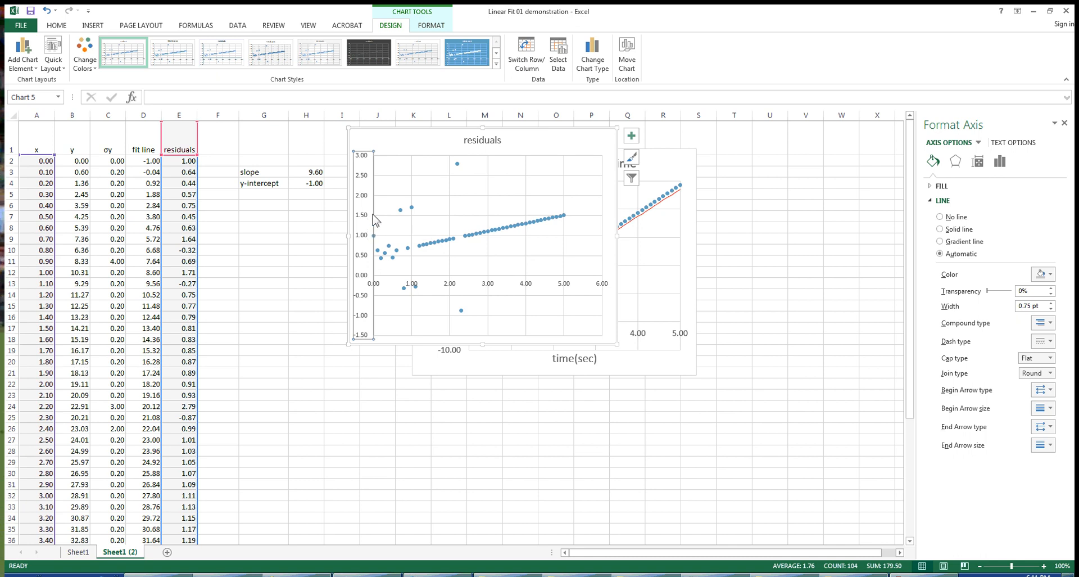
left_click(1004, 161)
left_click(968, 186)
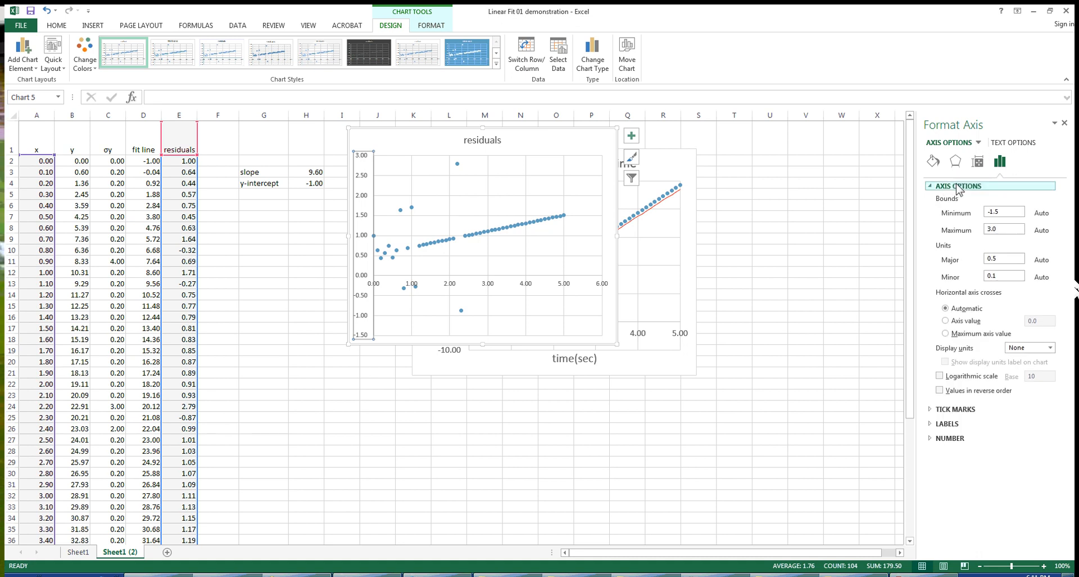
left_click(1007, 216)
double_click(1006, 216)
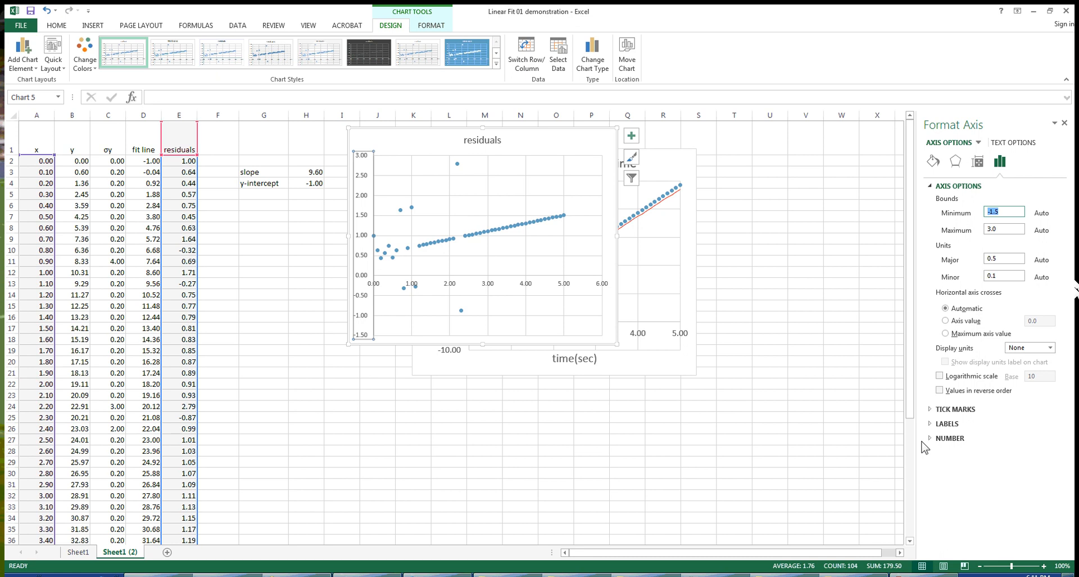
type("-2")
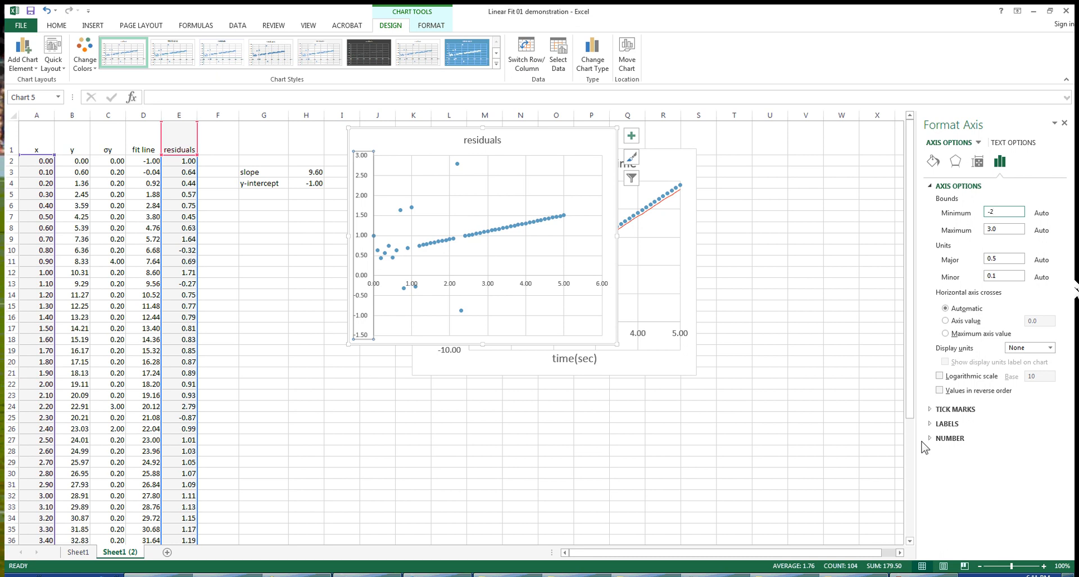
key("Tab")
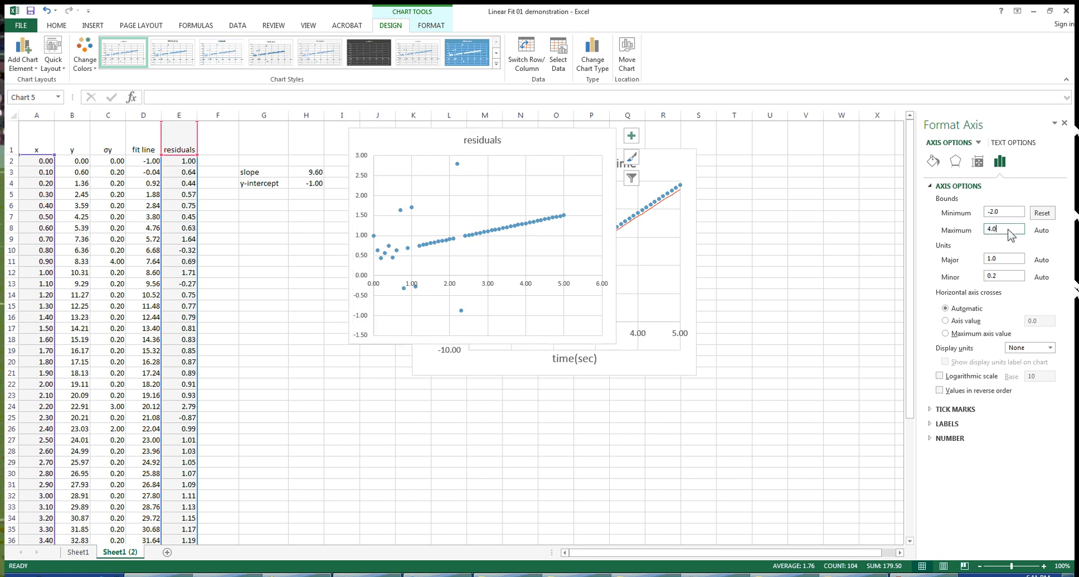
type("2")
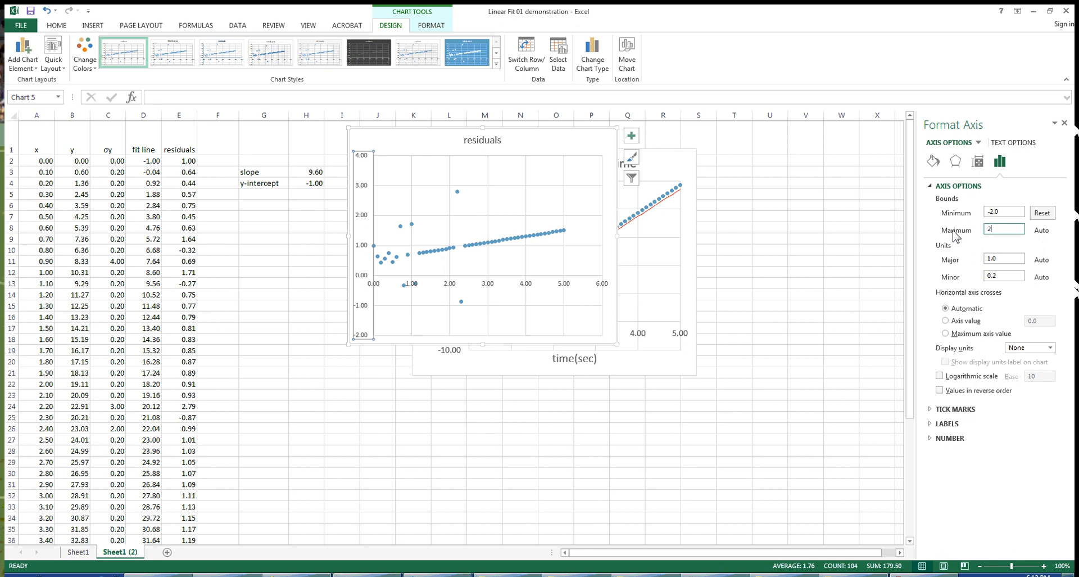
key("Return")
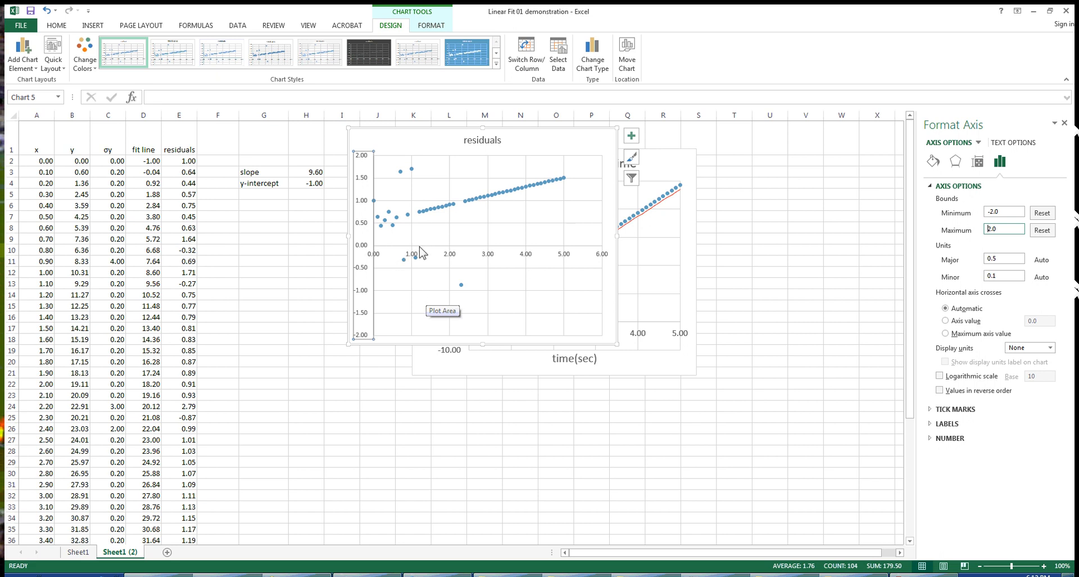
Step: Move the residuals chart below and to the right so the distance chart's data points and fit line are uncovered
left_click(314, 283)
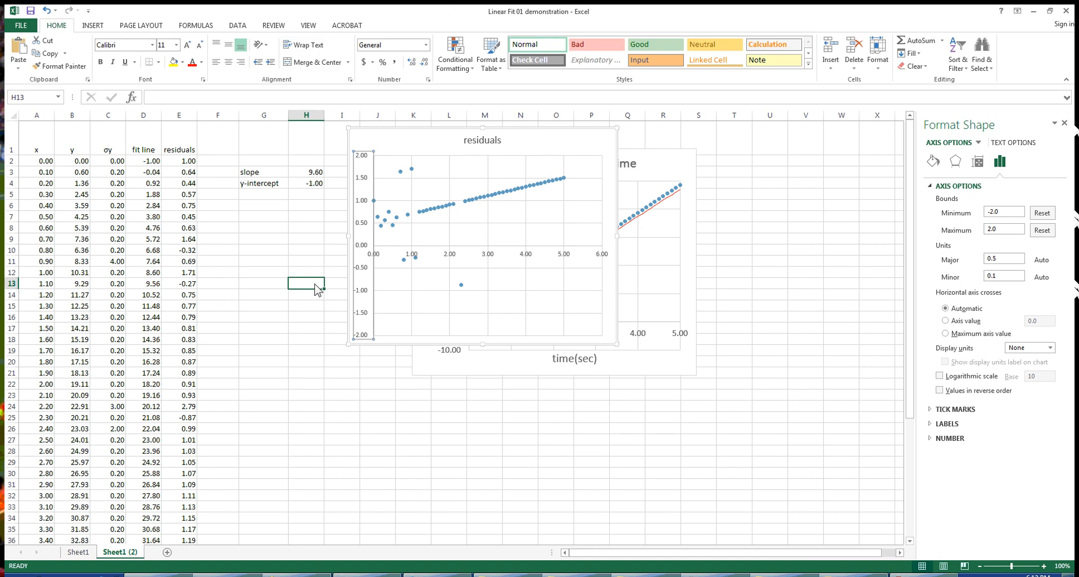
left_click(315, 173)
mouse_move(380, 140)
left_mouse_down()
mouse_move(409, 209)
mouse_move(463, 287)
mouse_move(616, 293)
mouse_move(587, 309)
left_mouse_up()
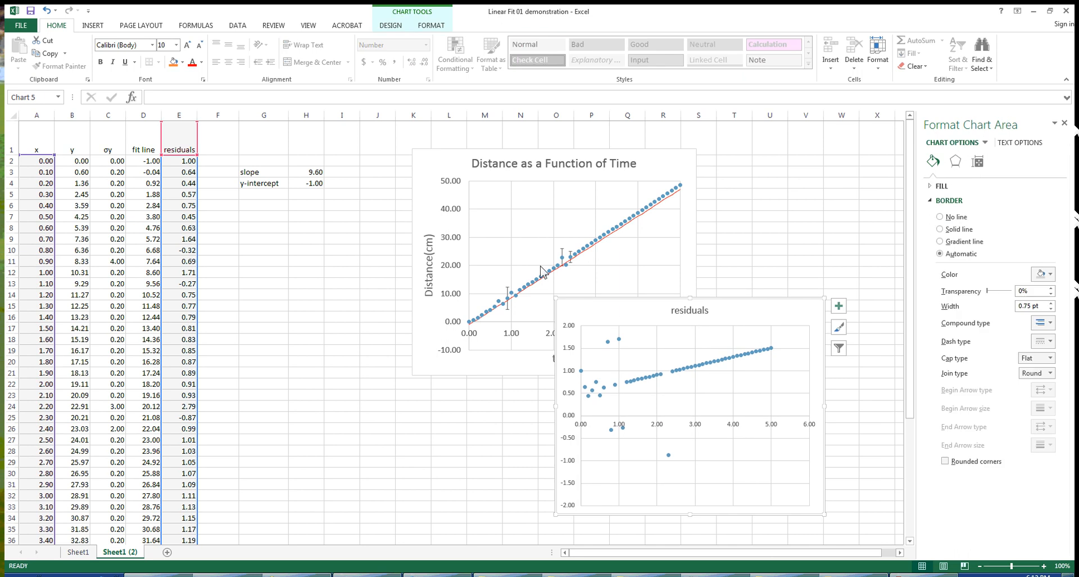
Step: Set the y-intercept in H4 to 0
left_click(317, 186)
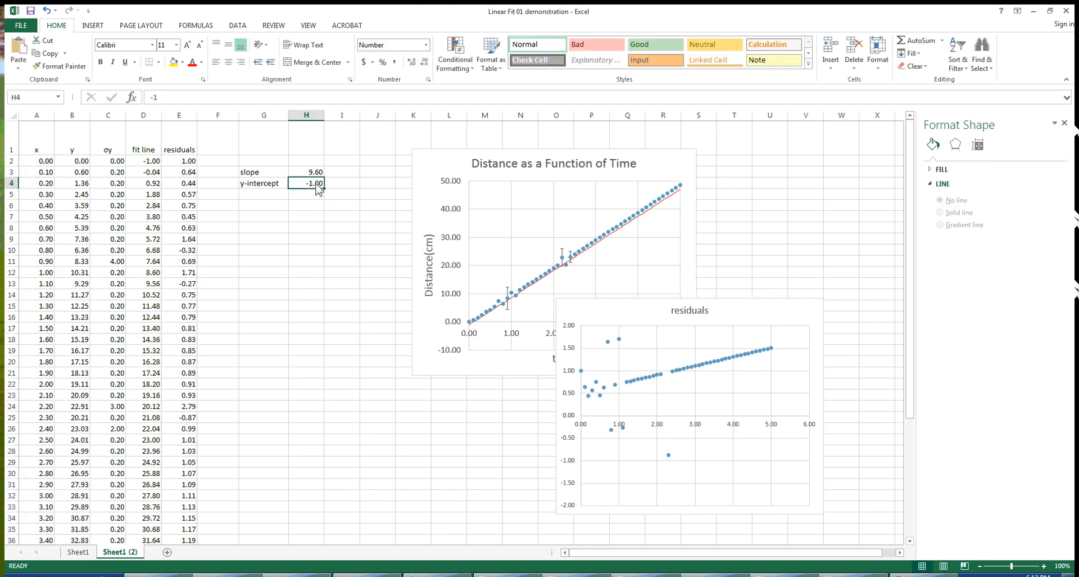
type("0")
key("Return")
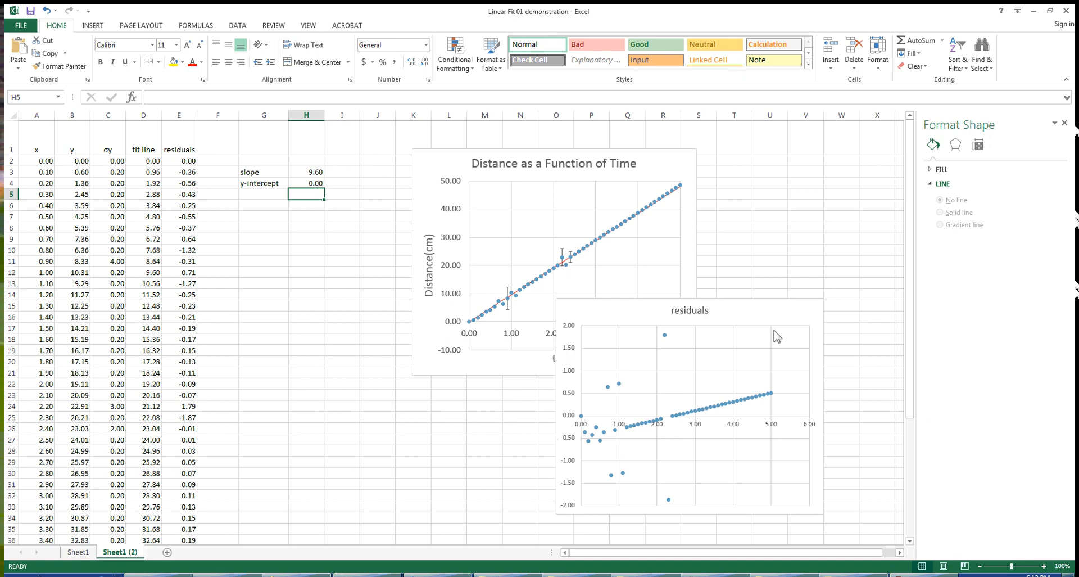
Step: Try a slope of 9.7 in H3 for the fit line
left_click(314, 172)
type("9")
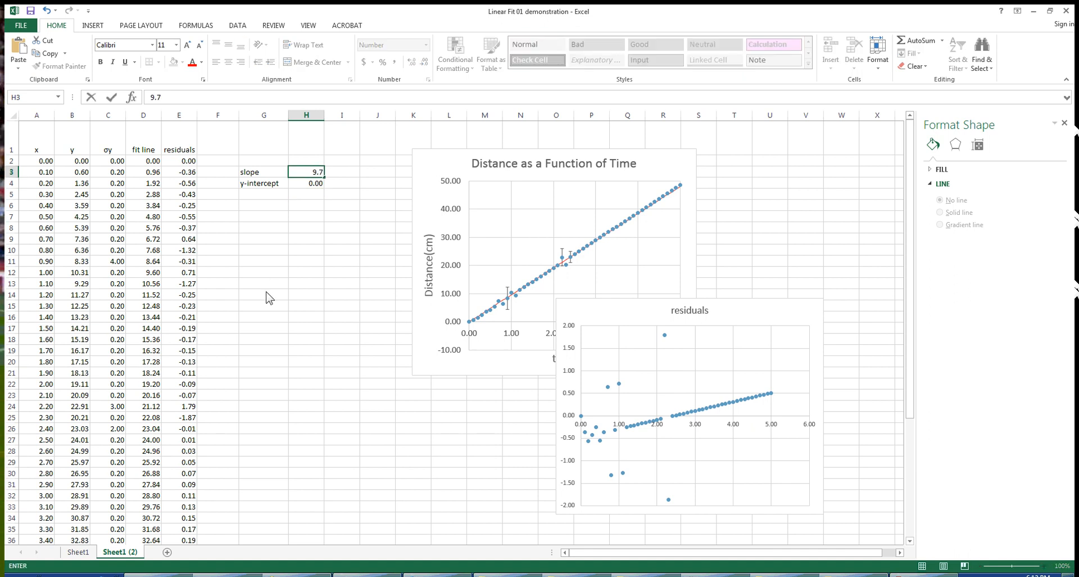
type(".7")
key("Return")
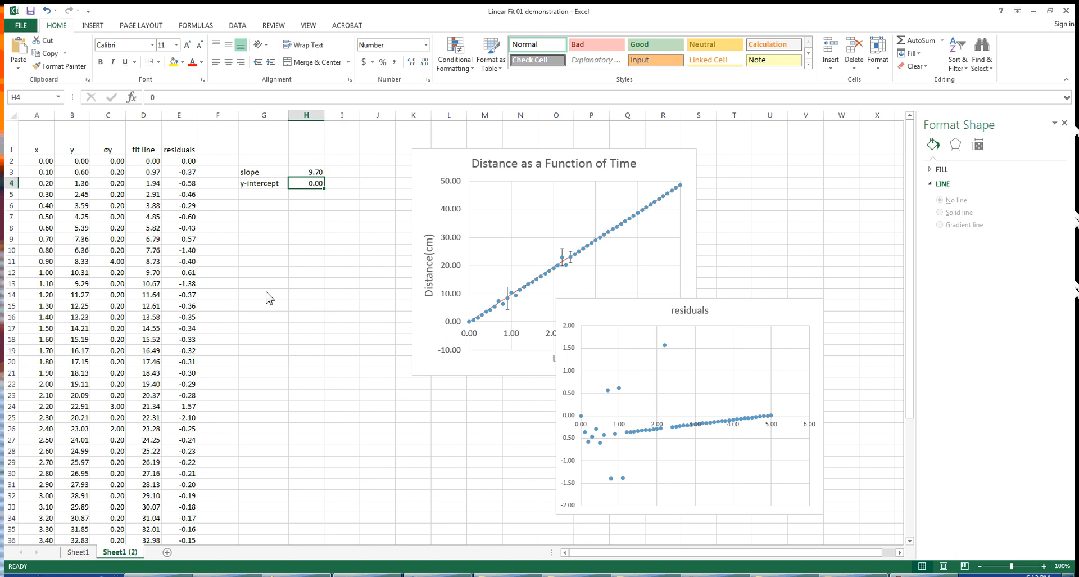
Step: Try a slope of 9.85 in H3 for the fit line
left_click(328, 176)
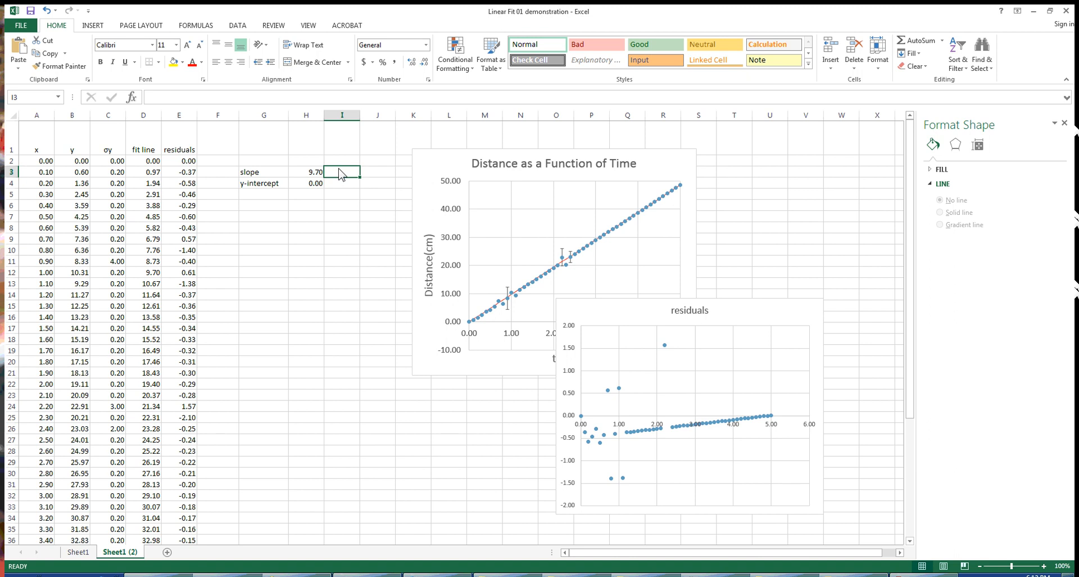
left_click(320, 177)
type("9.8")
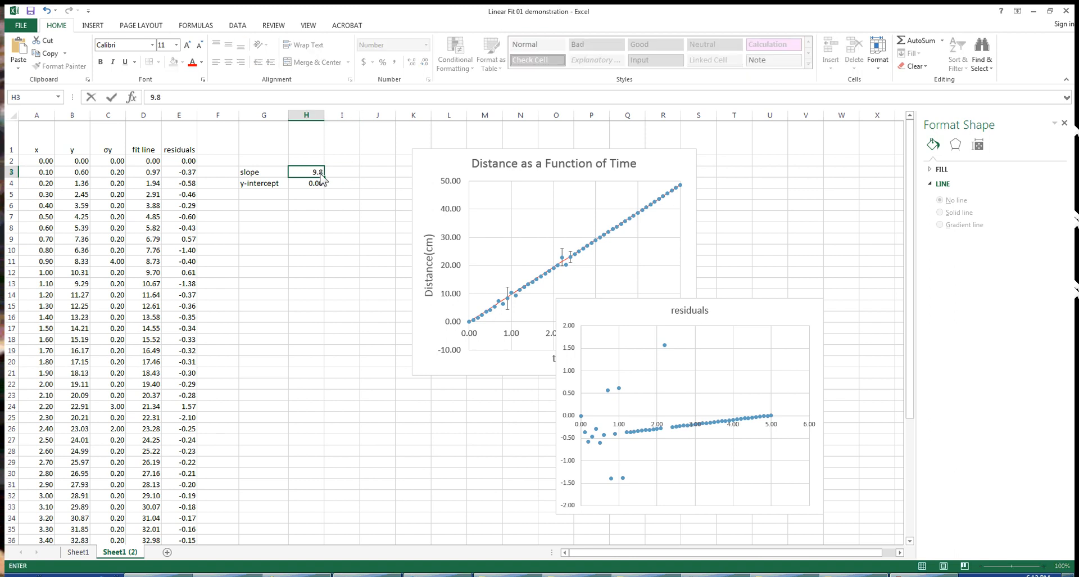
type("5")
key("Return")
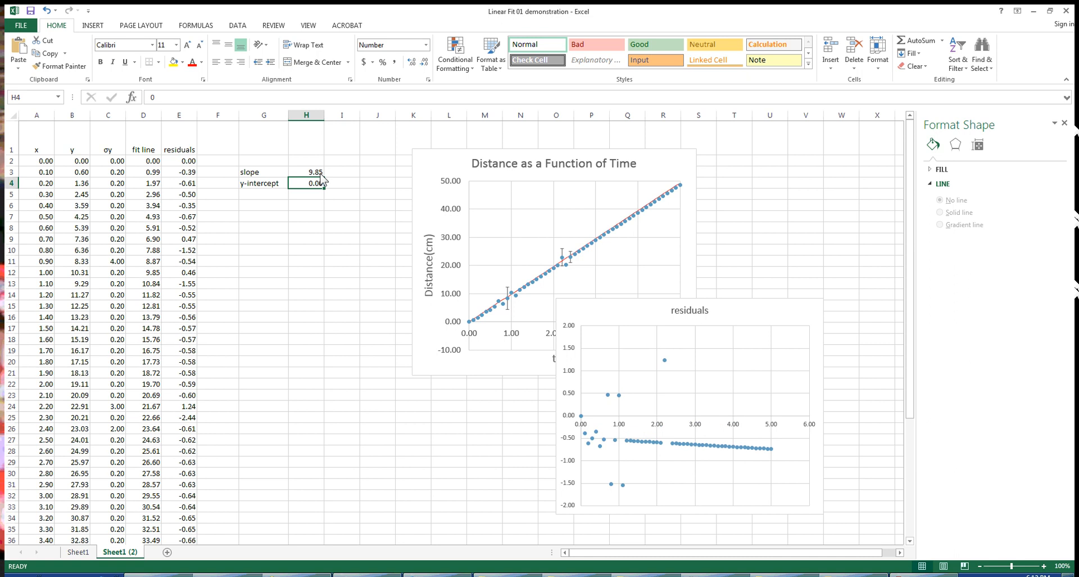
Step: Set the fit line's slope in H3 to 9.65
left_click(312, 174)
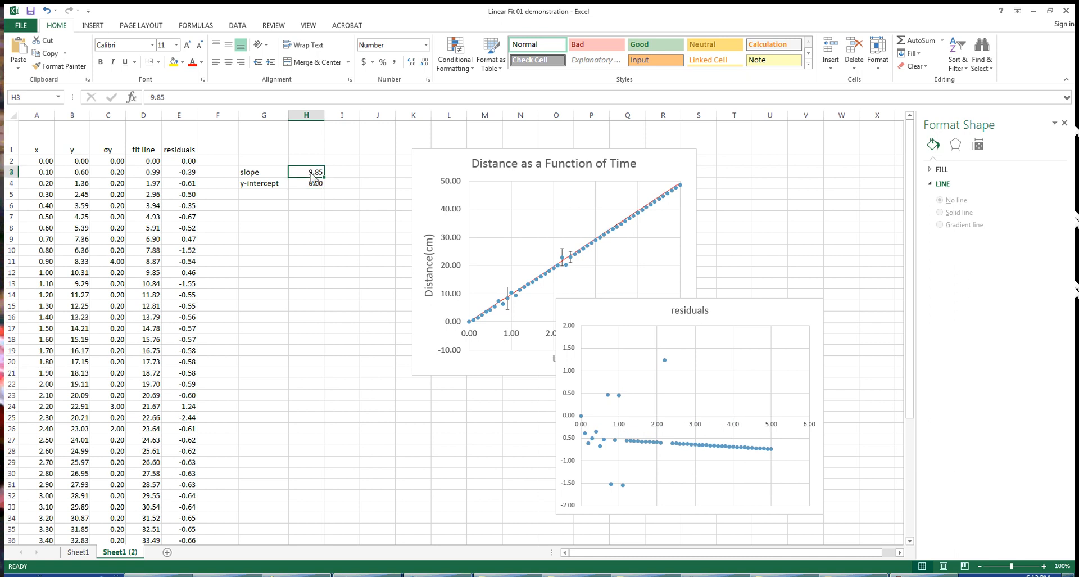
type("9")
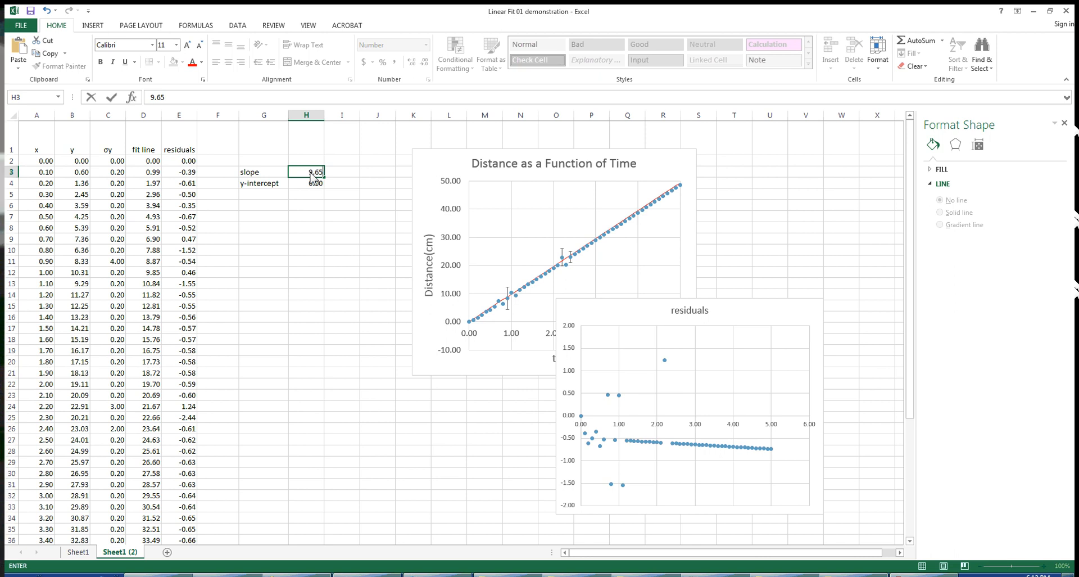
type(".65")
key("Return")
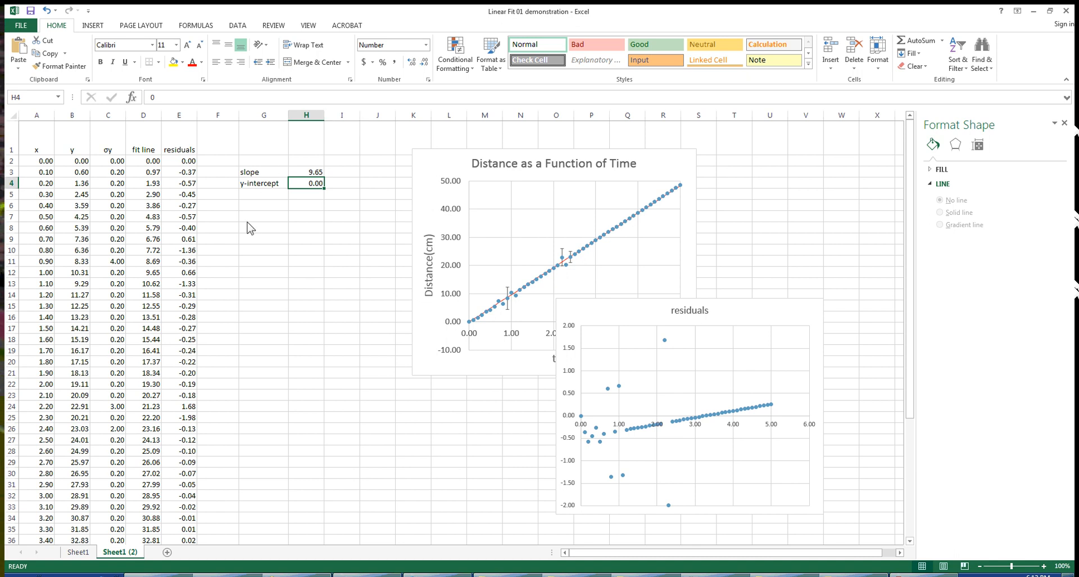
Step: Insert a blank column at F, between the residuals and the slope and y-intercept cells
left_click_drag(218, 147, 235, 455)
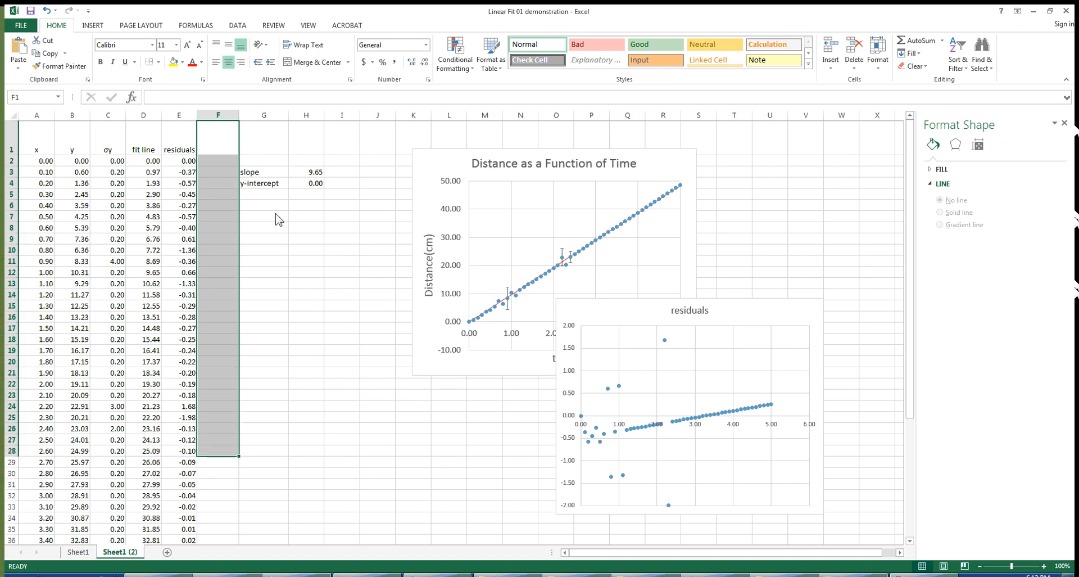
left_click(287, 237)
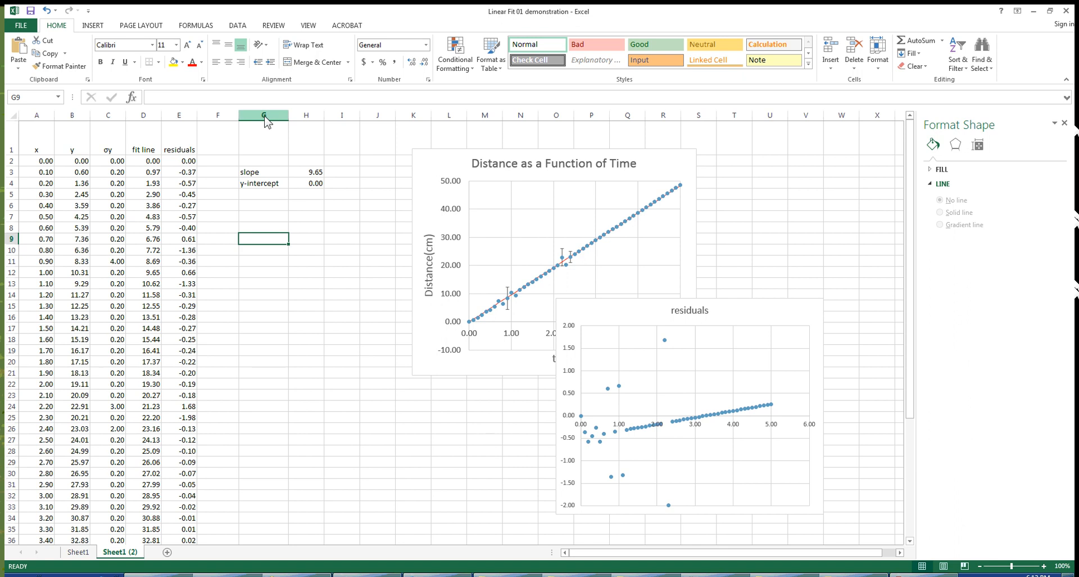
left_click(224, 115)
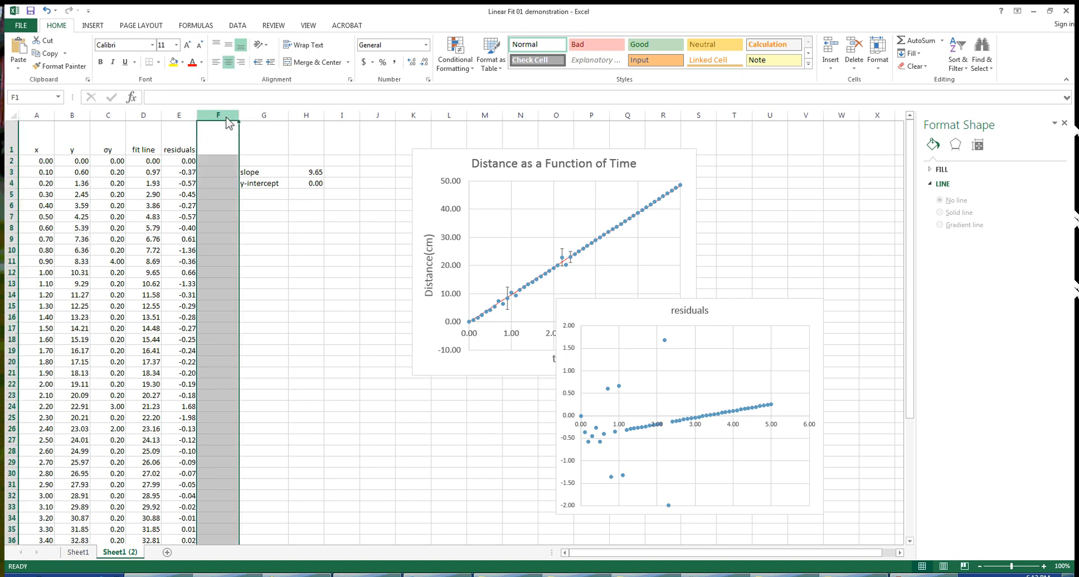
right_click(219, 198)
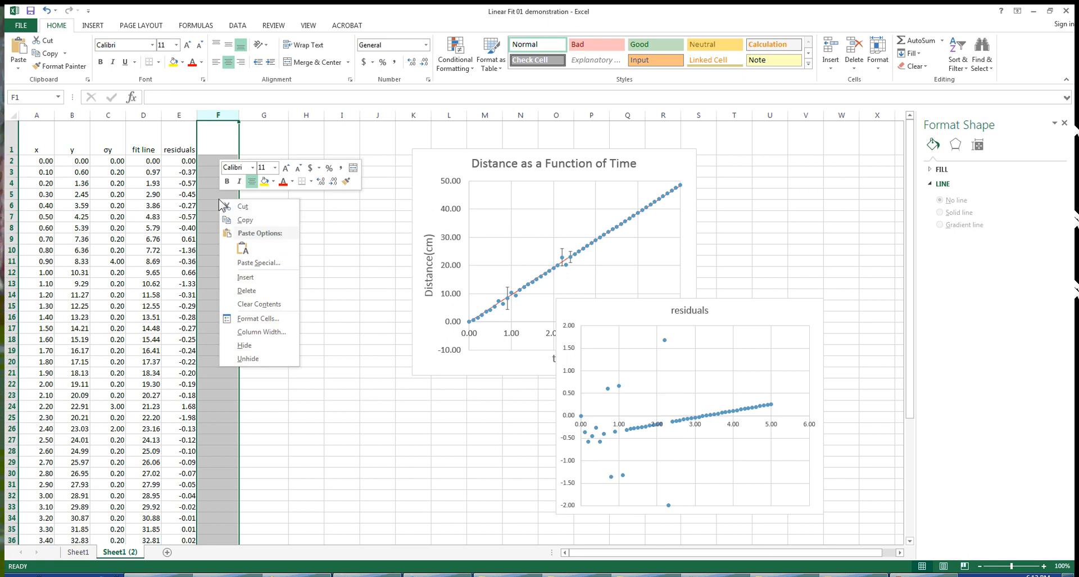
left_click(249, 277)
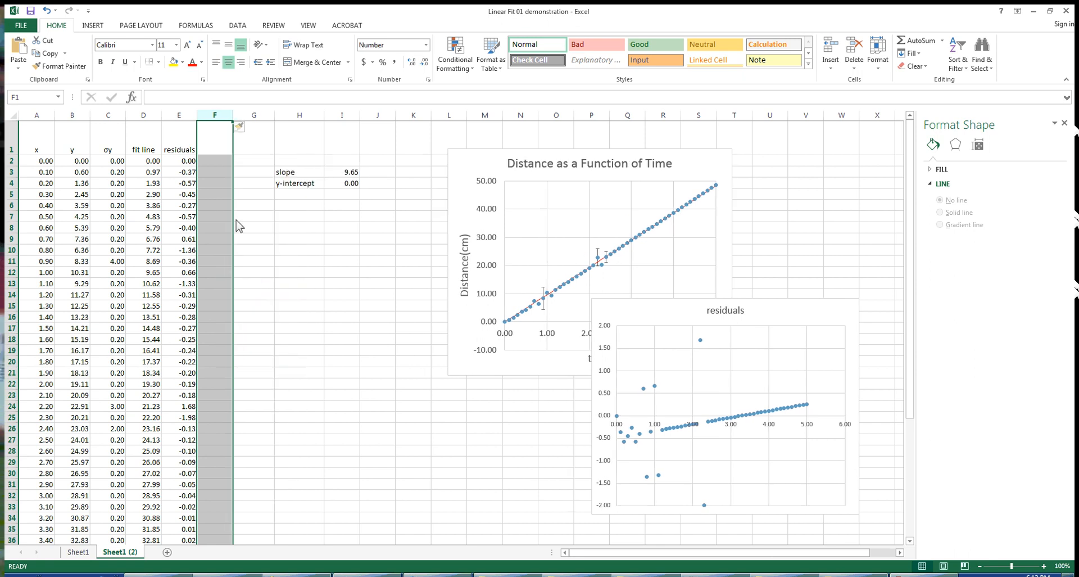
left_click(260, 197)
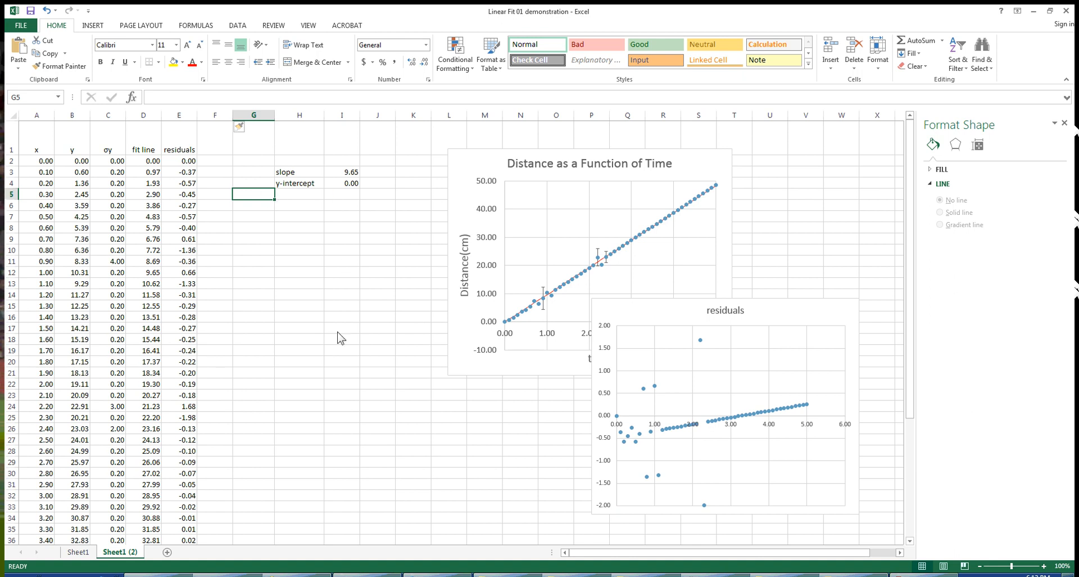
left_click(305, 195)
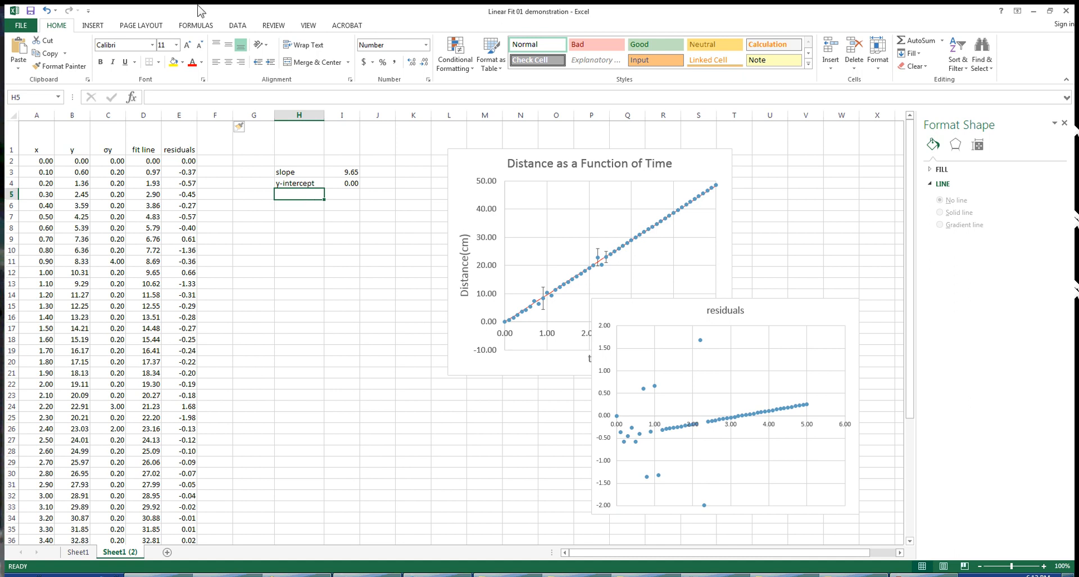
left_click(94, 28)
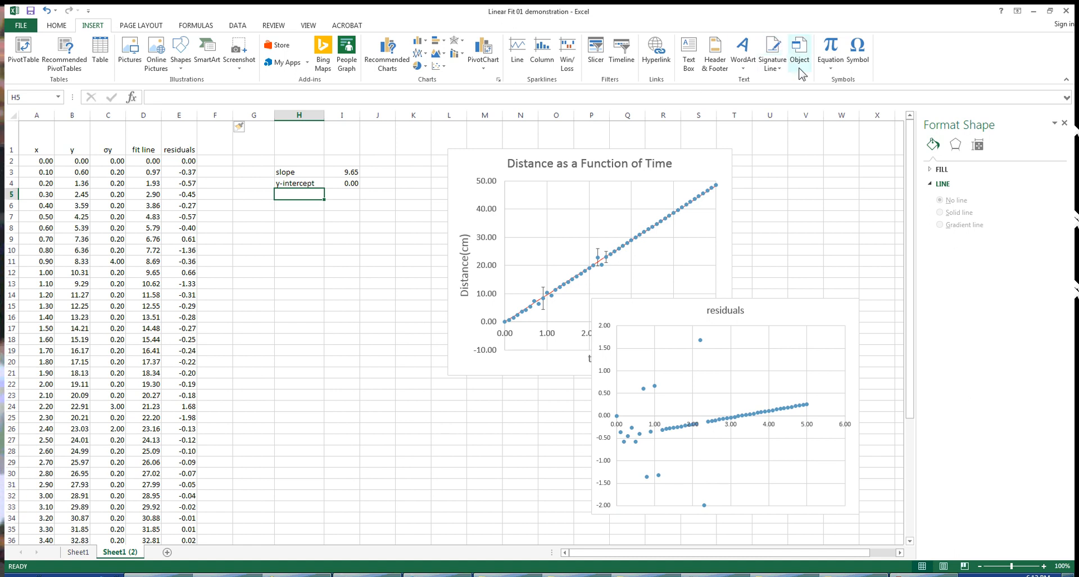
left_click(857, 51)
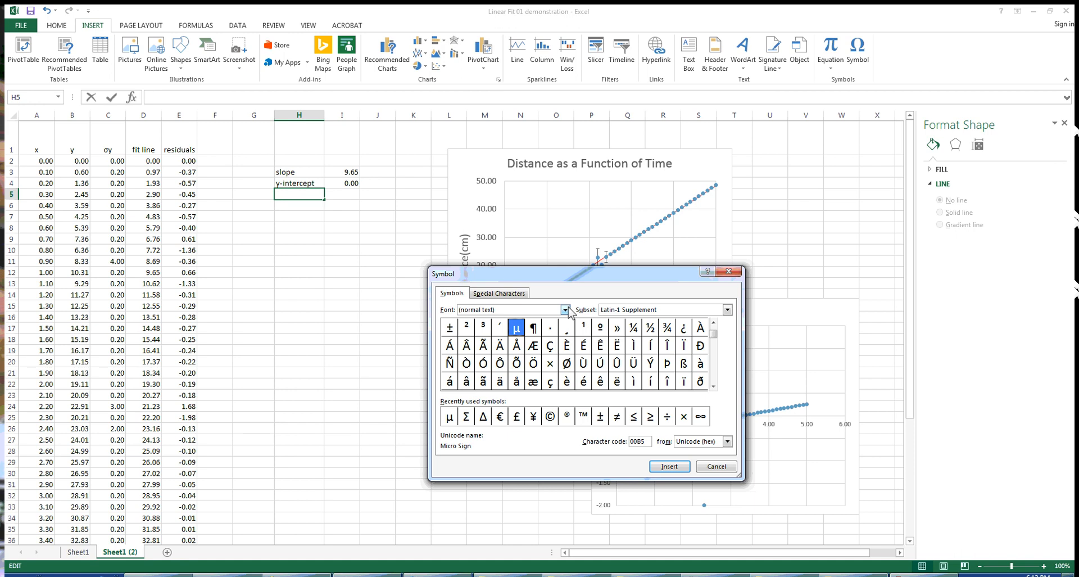
left_click(727, 310)
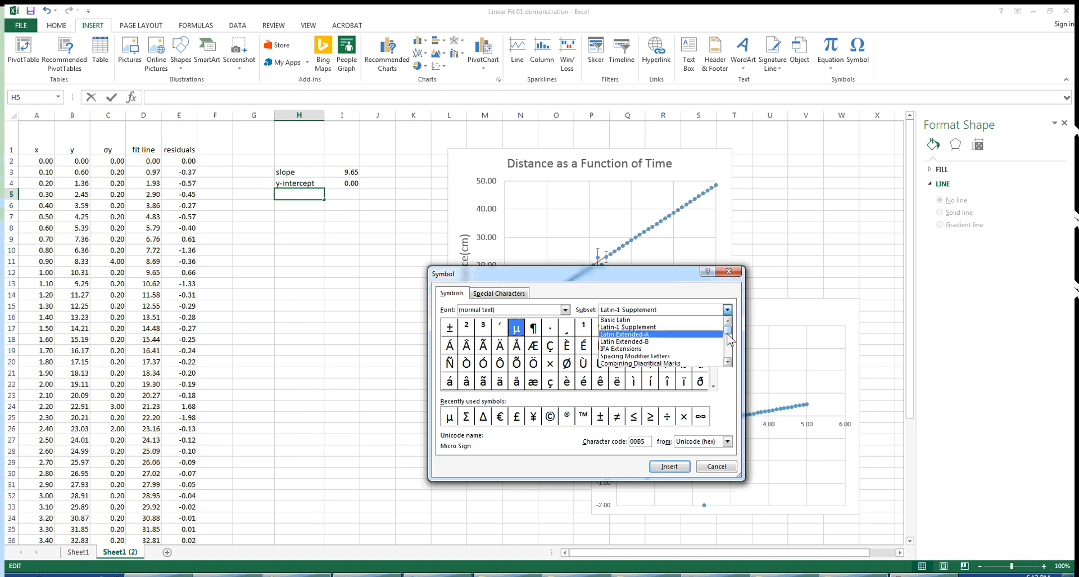
mouse_move(727, 331)
left_mouse_down()
mouse_move(728, 362)
mouse_move(730, 349)
left_mouse_up()
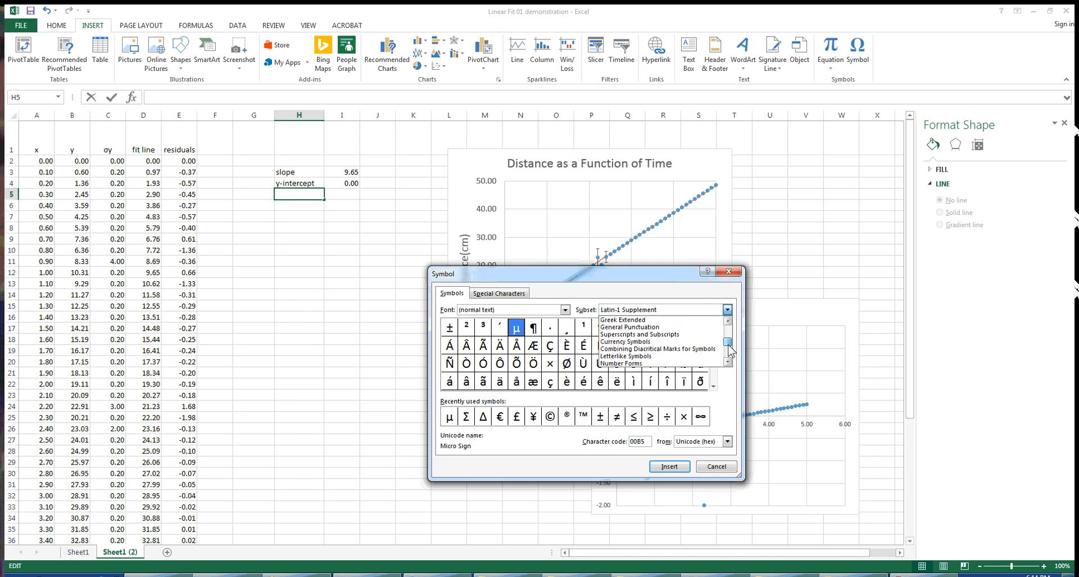
left_click(662, 320)
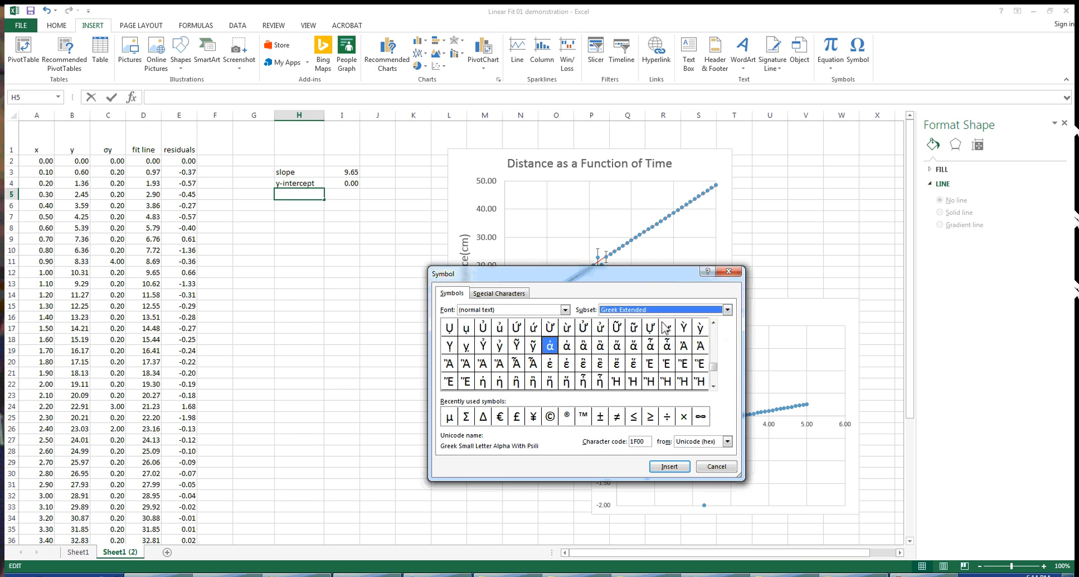
left_click(714, 385)
scroll(718, 390, "down", 8)
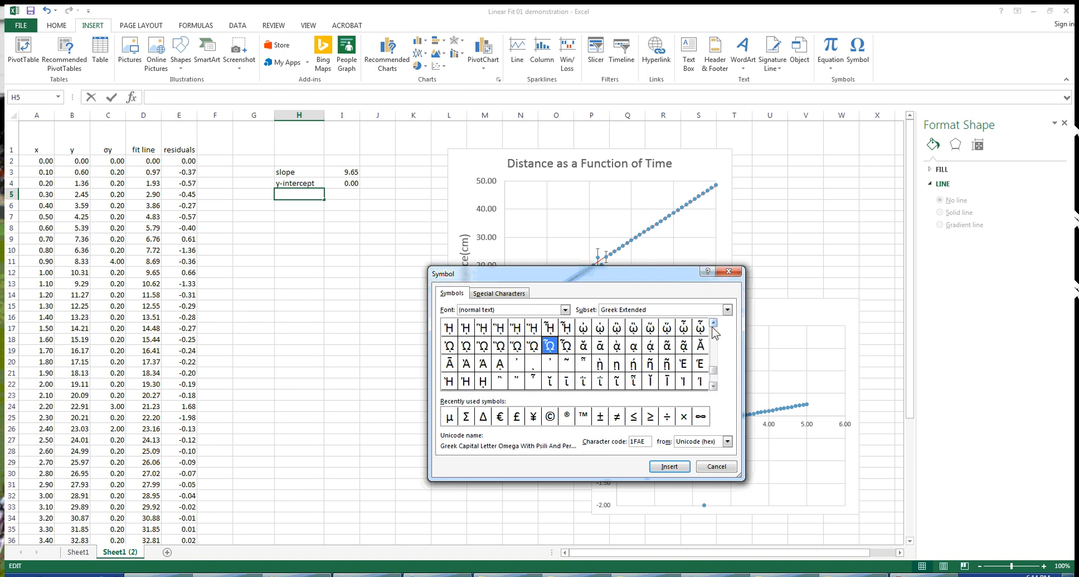
scroll(714, 330, "up", 10)
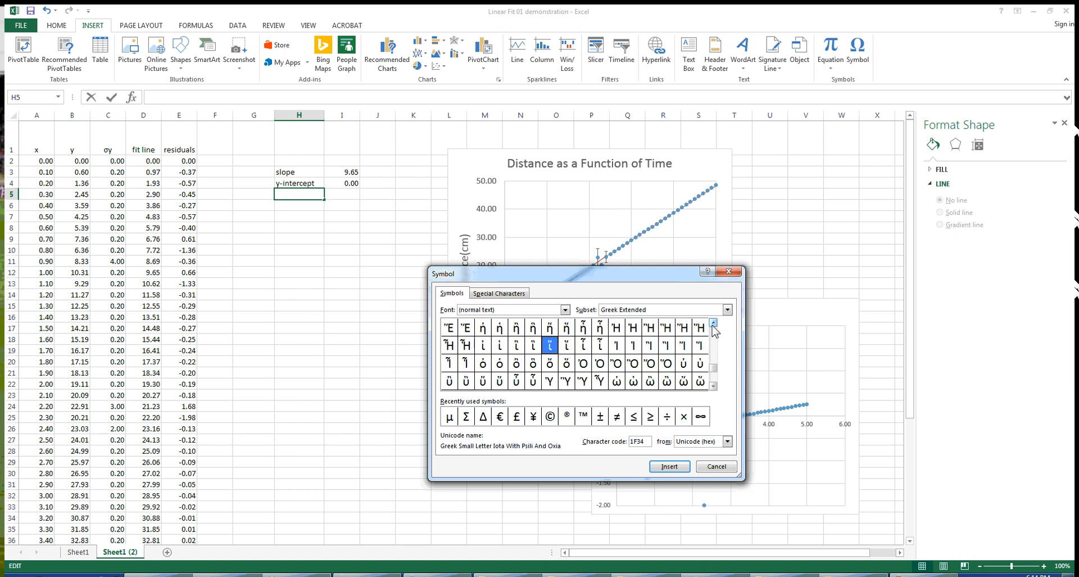
scroll(714, 330, "up", 10)
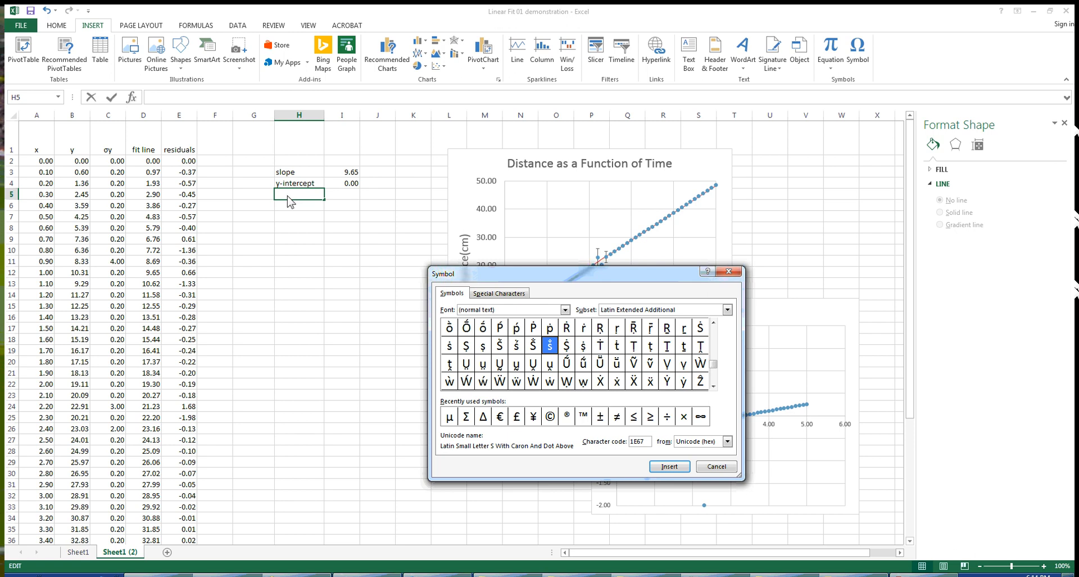
left_click(720, 465)
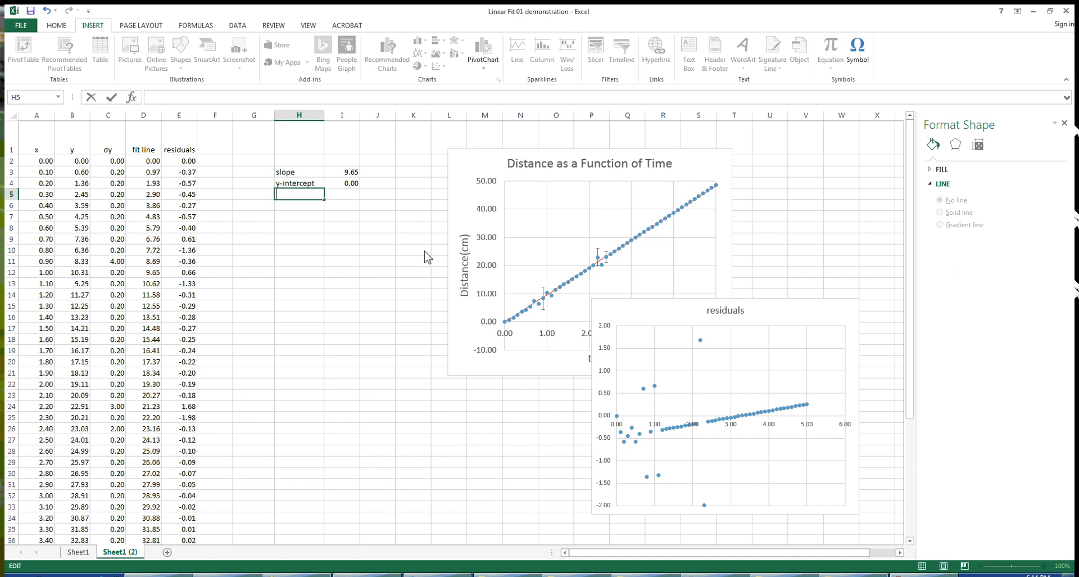
Step: Label H5 "sum r's" and enter a SUM formula in I5 that totals the residuals in E2:E52
type("sum r's")
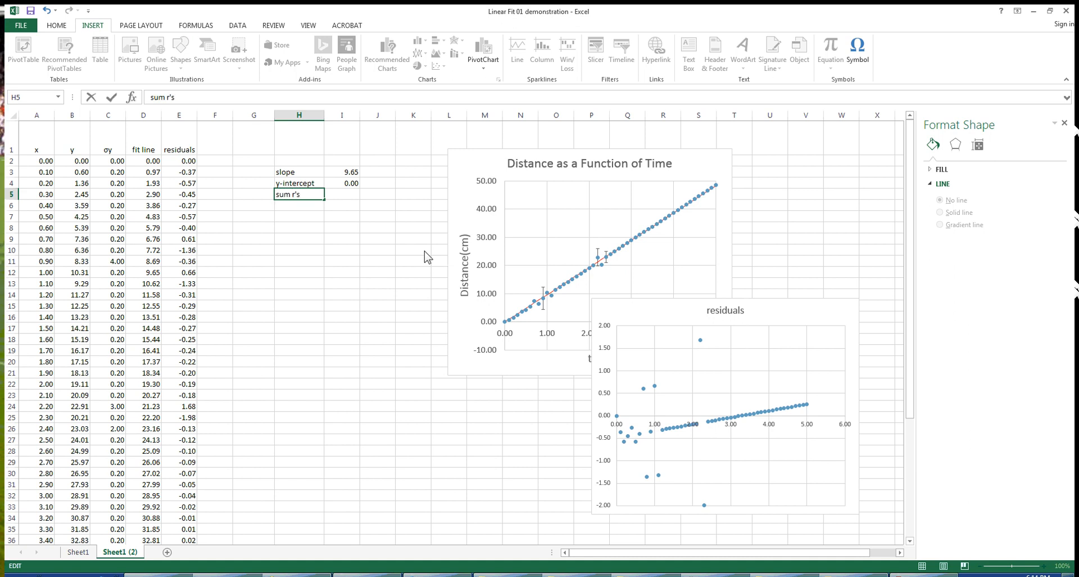
left_click(357, 196)
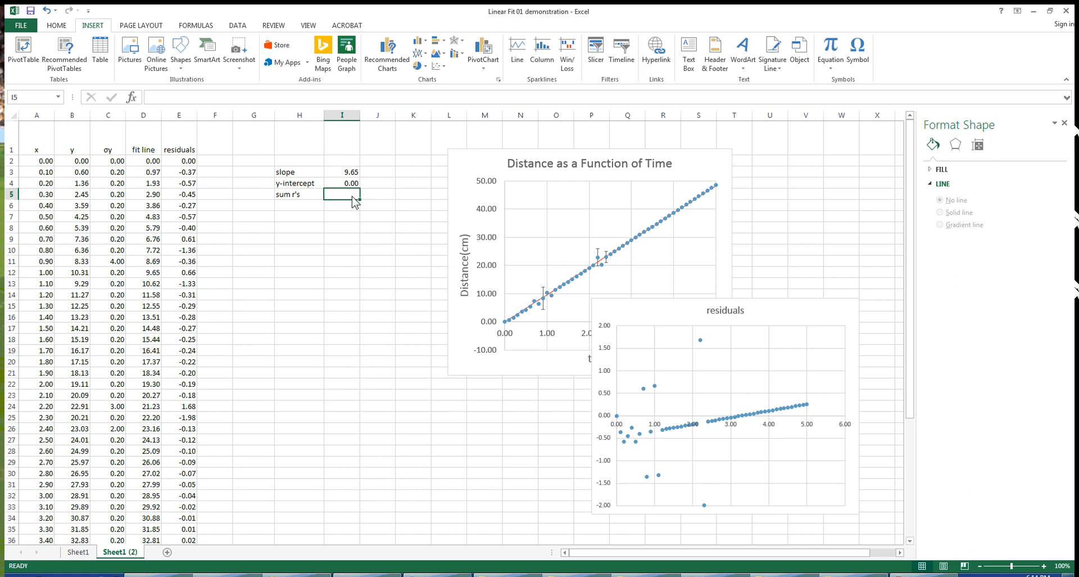
type("=")
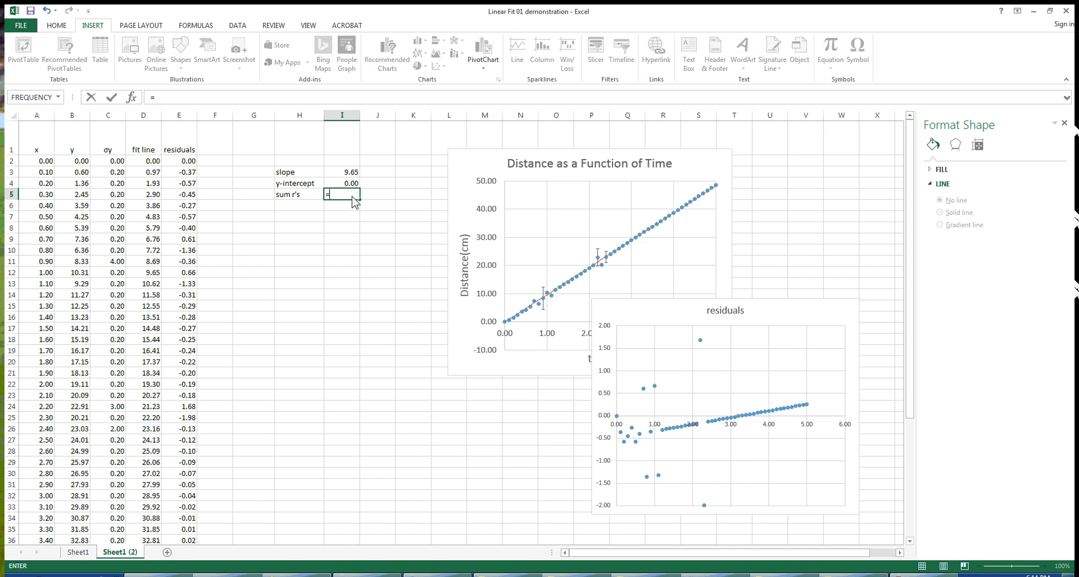
type("sum")
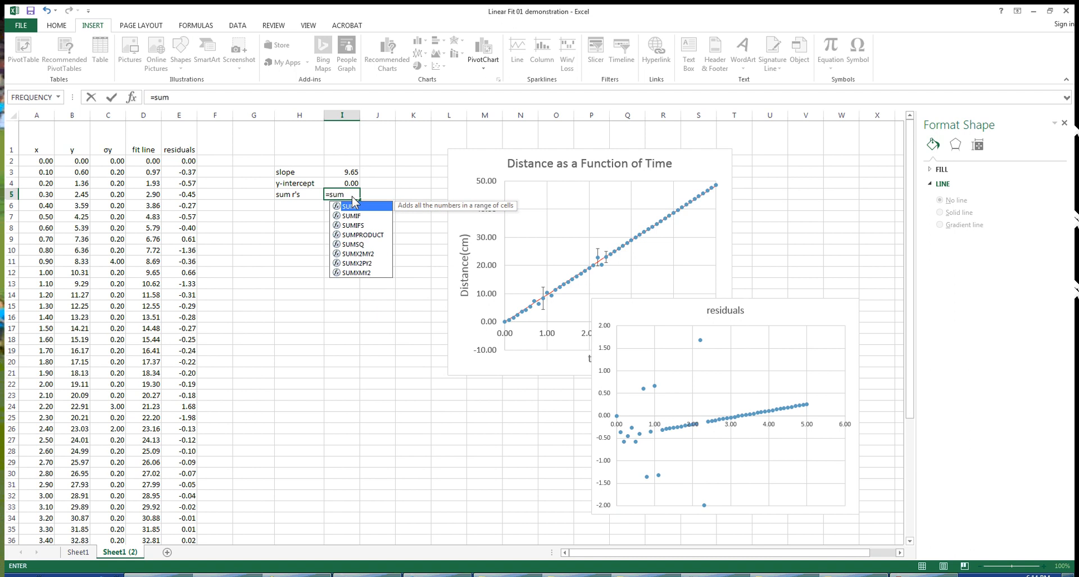
type("(")
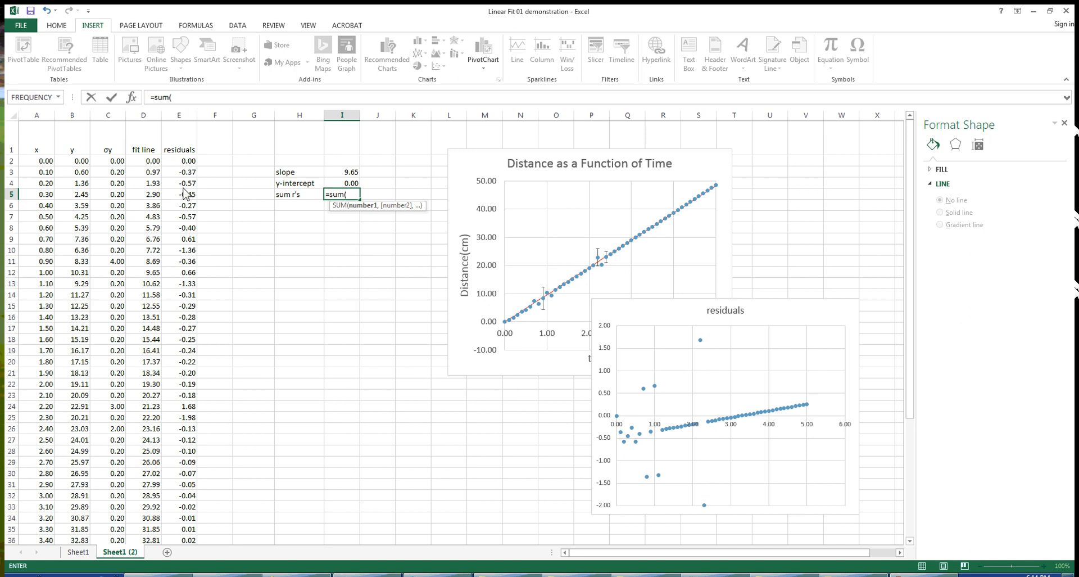
left_click(189, 161)
left_click_drag(189, 161, 194, 522)
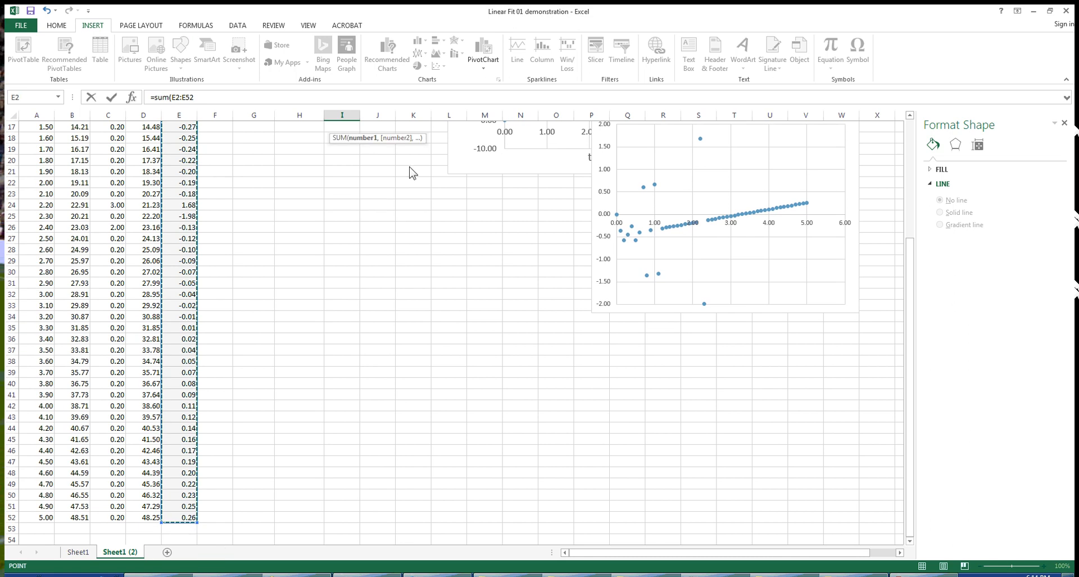
left_click(203, 99)
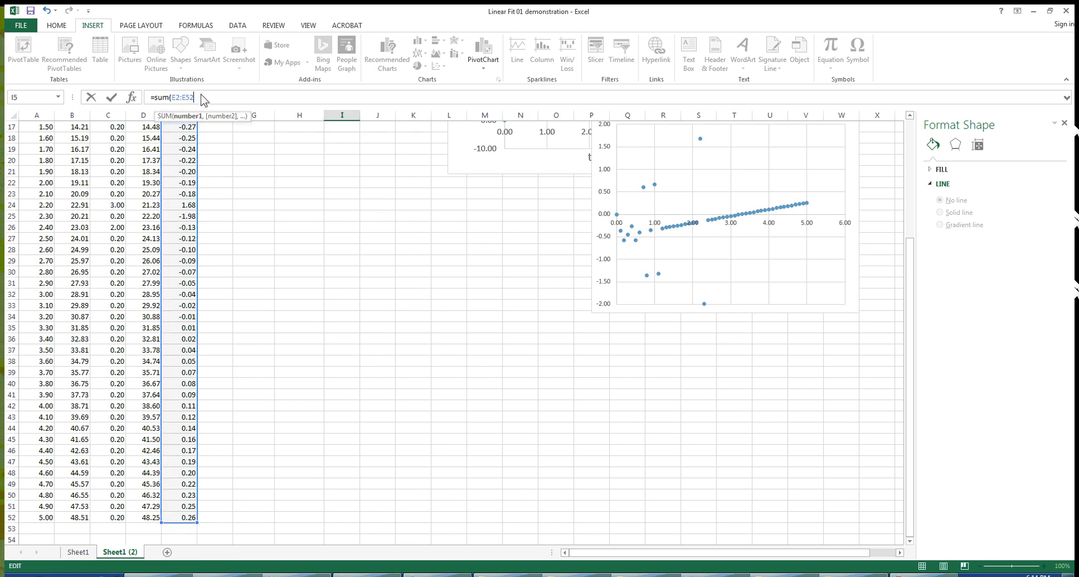
type(")")
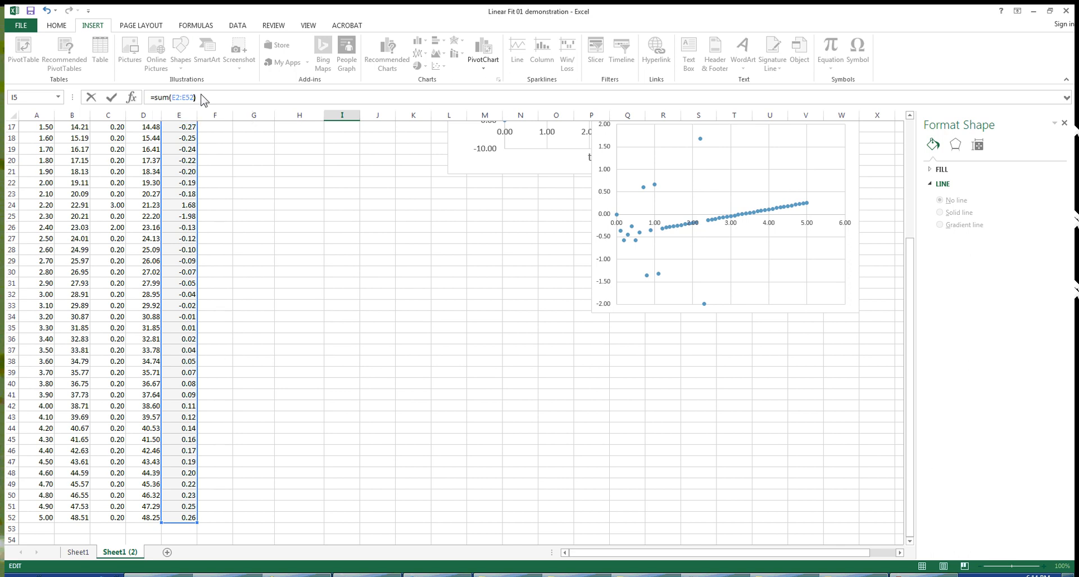
key("Return")
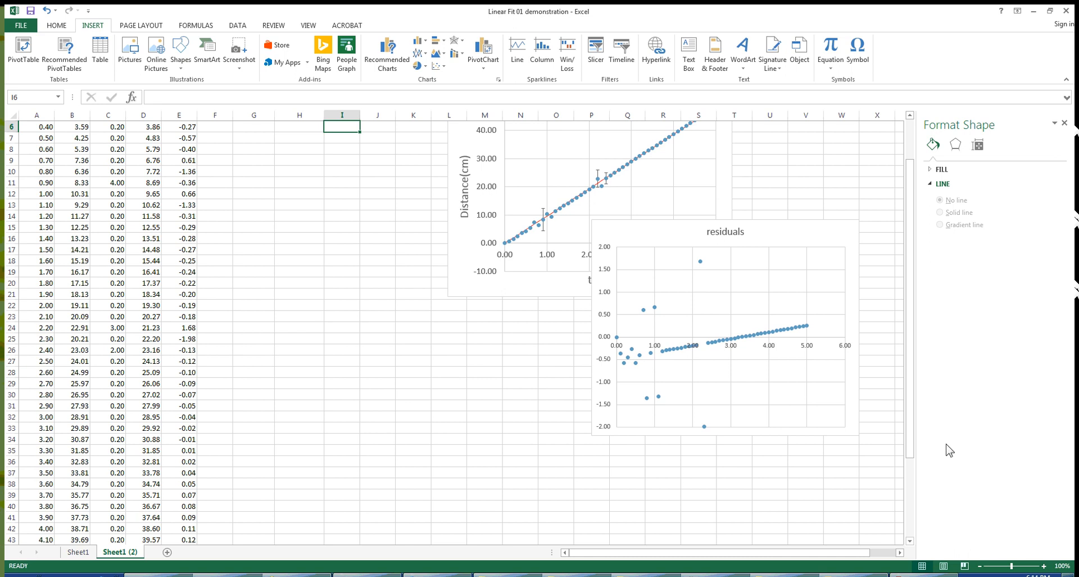
left_click_drag(909, 437, 920, 367)
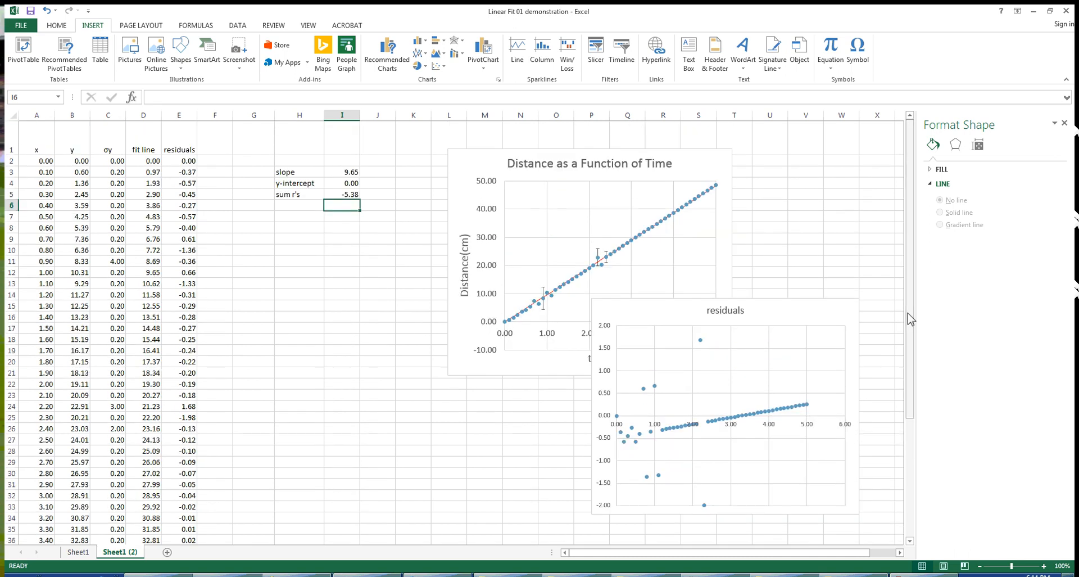
left_click(339, 196)
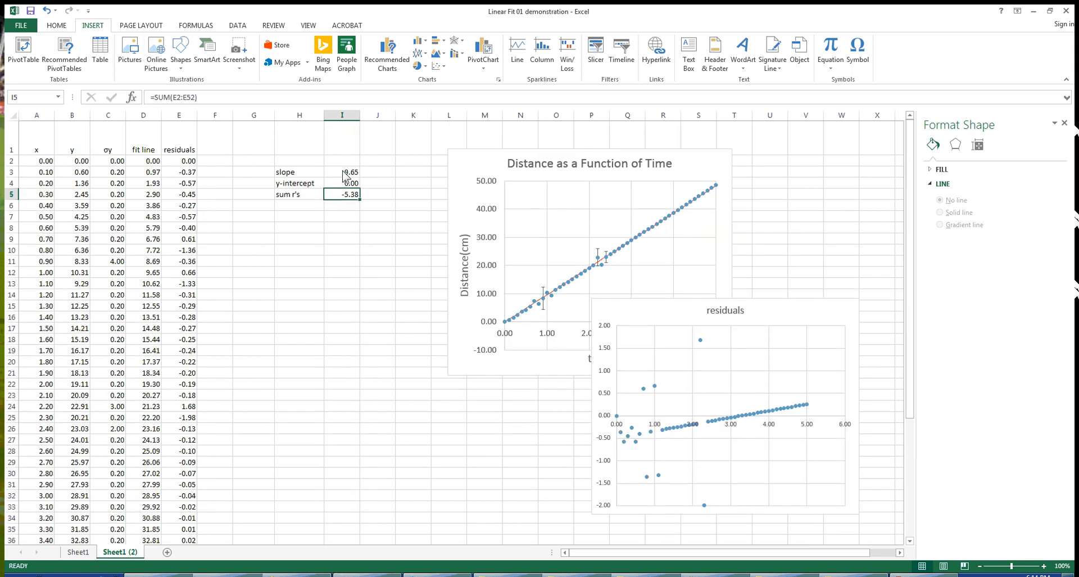
Step: Try fit-line slopes of 6.67 and 9.67 in I3 to compare the resulting sum of residuals
left_click(346, 175)
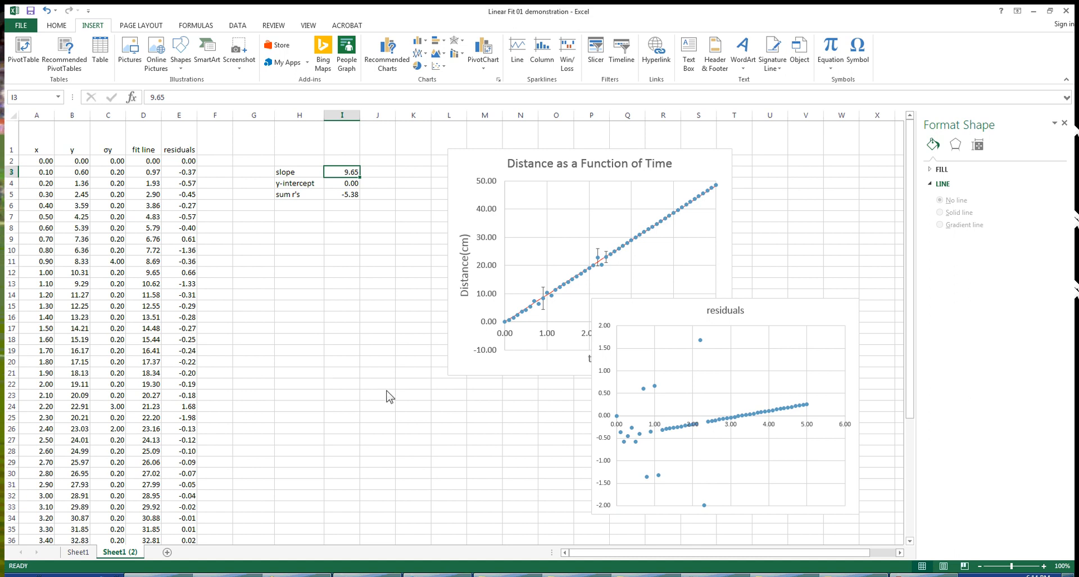
type("6")
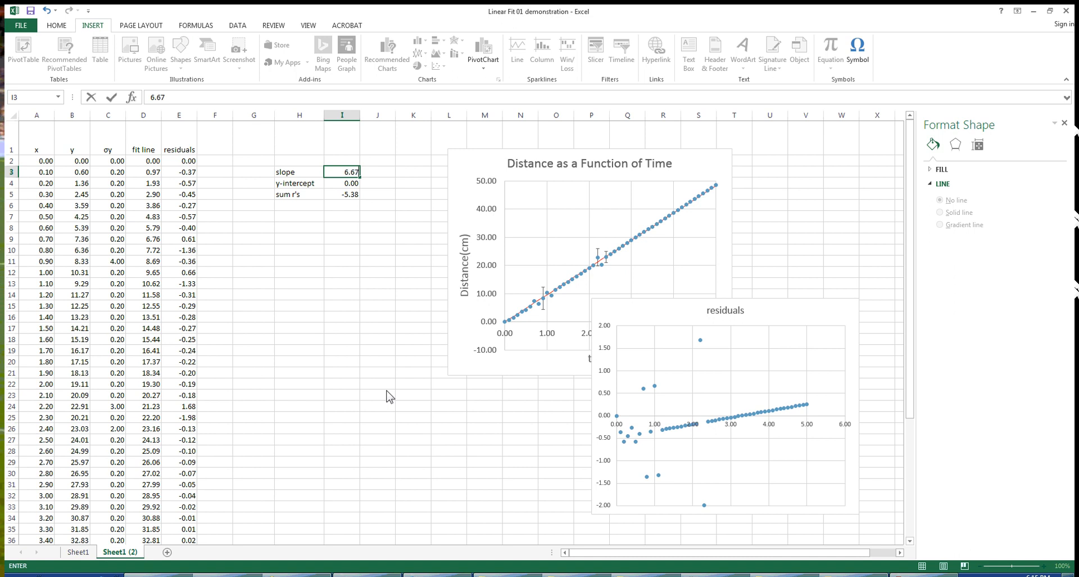
type(".67")
key("Return")
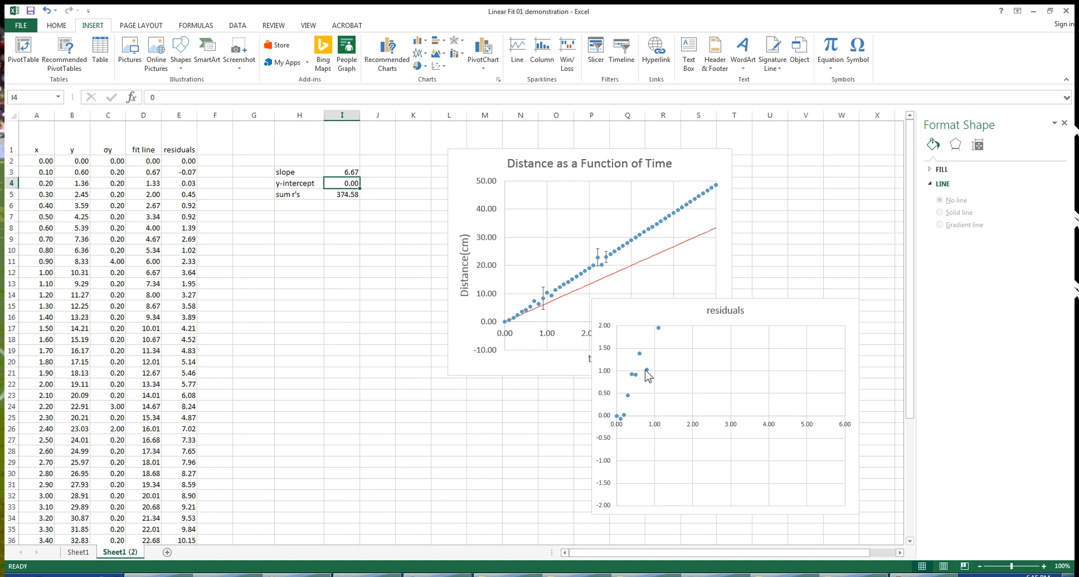
left_click(357, 175)
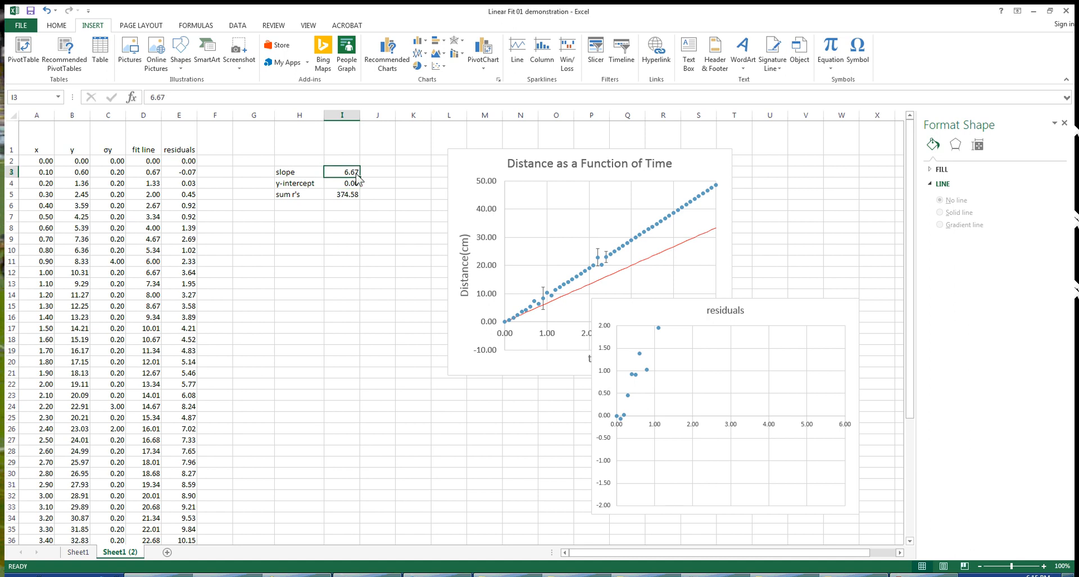
type("9.67")
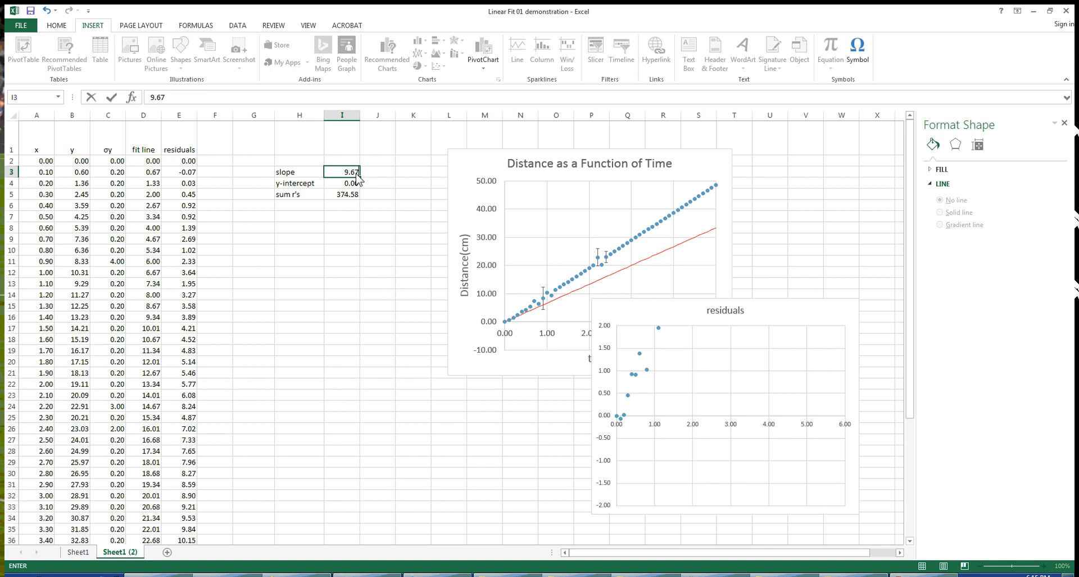
key("Return")
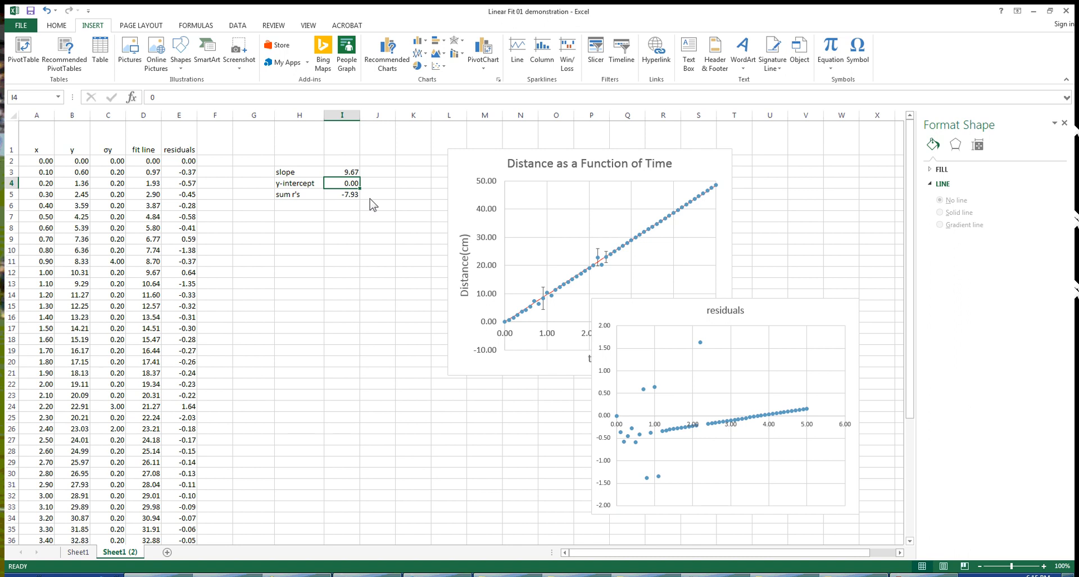
Step: Try fit-line slopes of 9.66 and 9.95 in I3 to compare the resulting sum of residuals
left_click(355, 173)
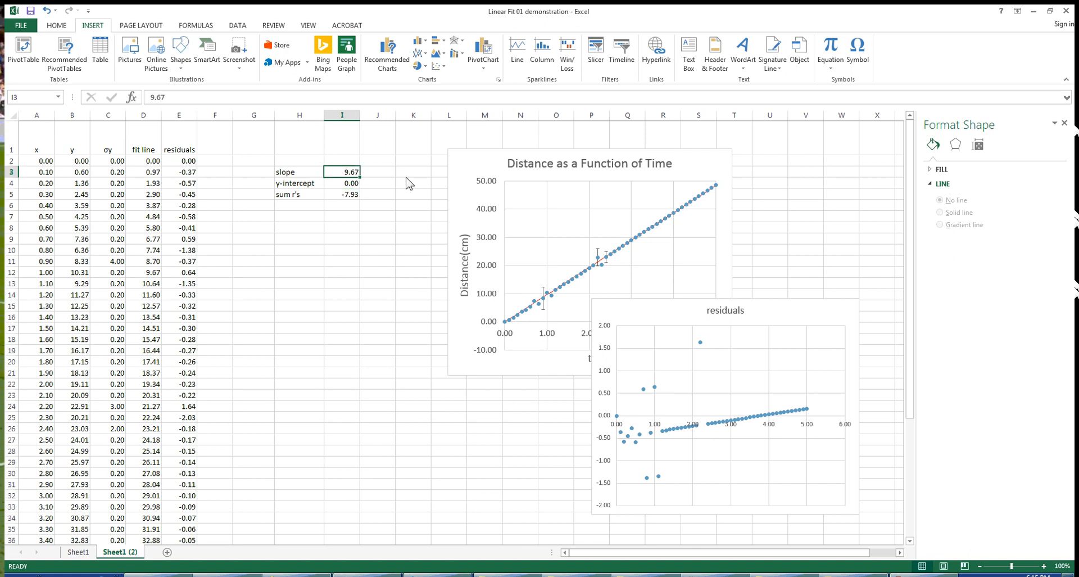
type("9")
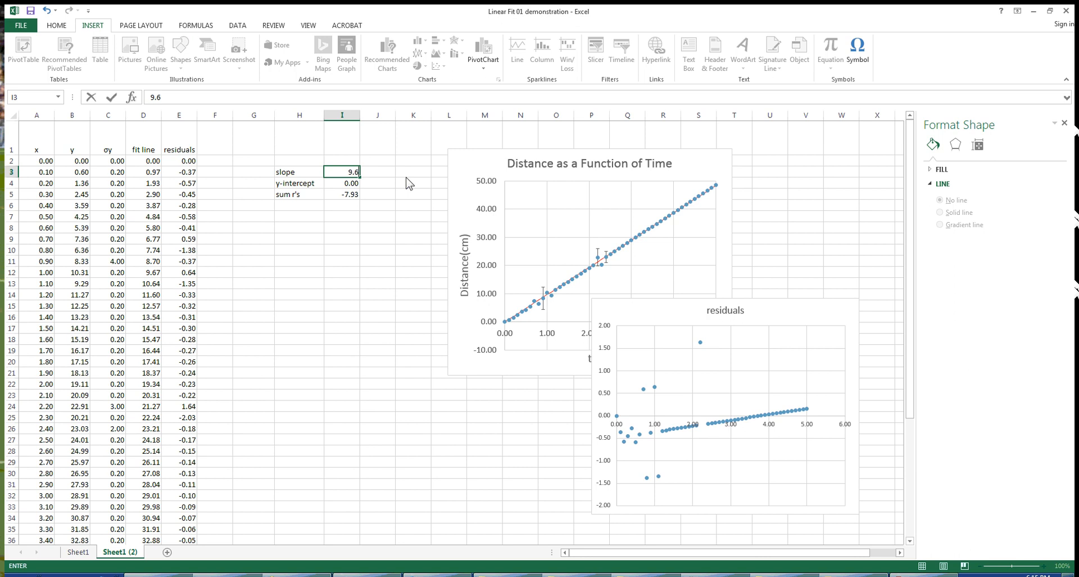
key("Return")
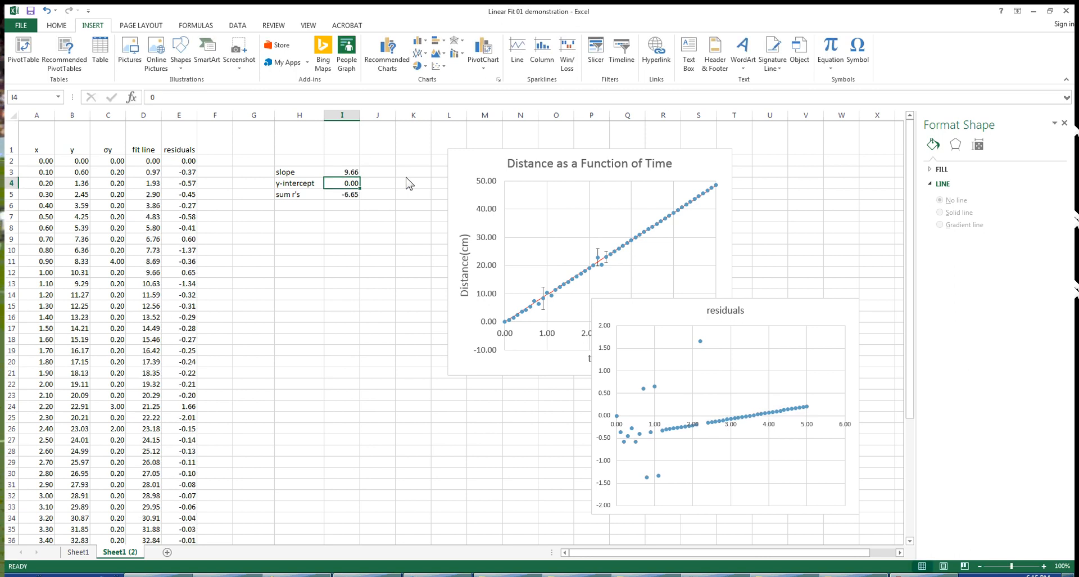
left_click(350, 173)
type("9")
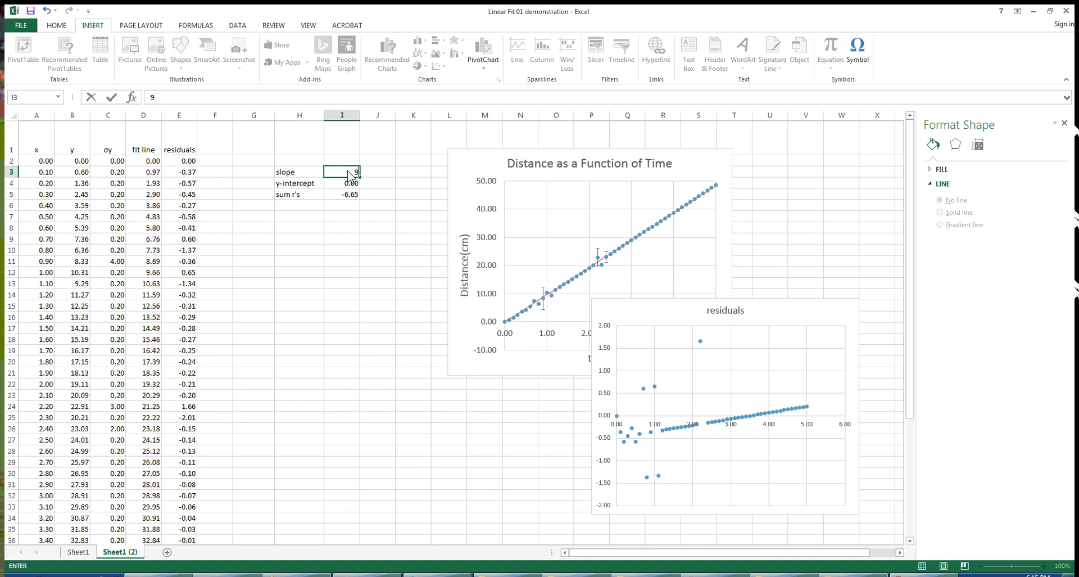
type(".95")
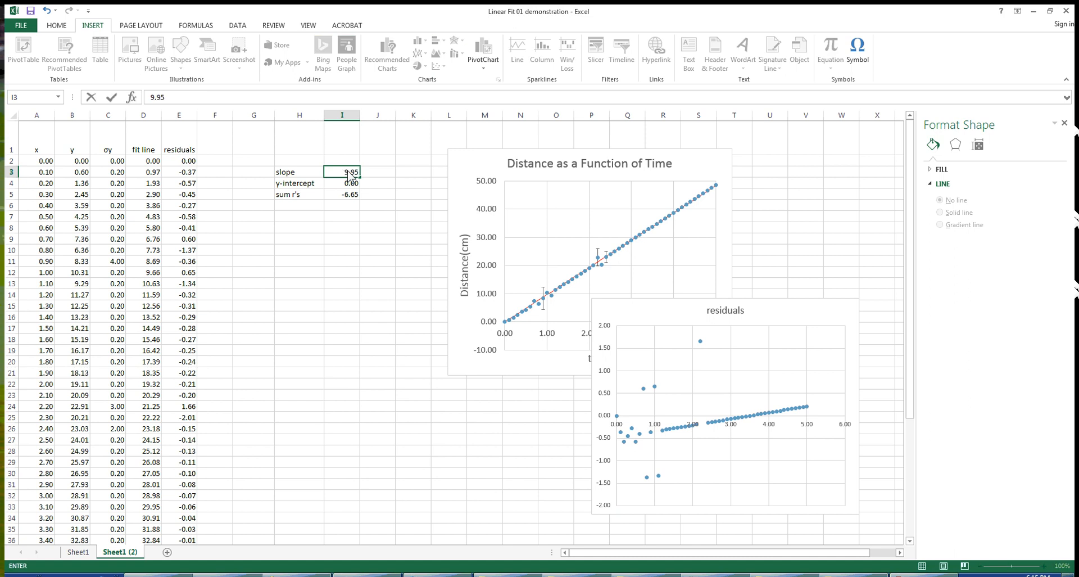
key("Return")
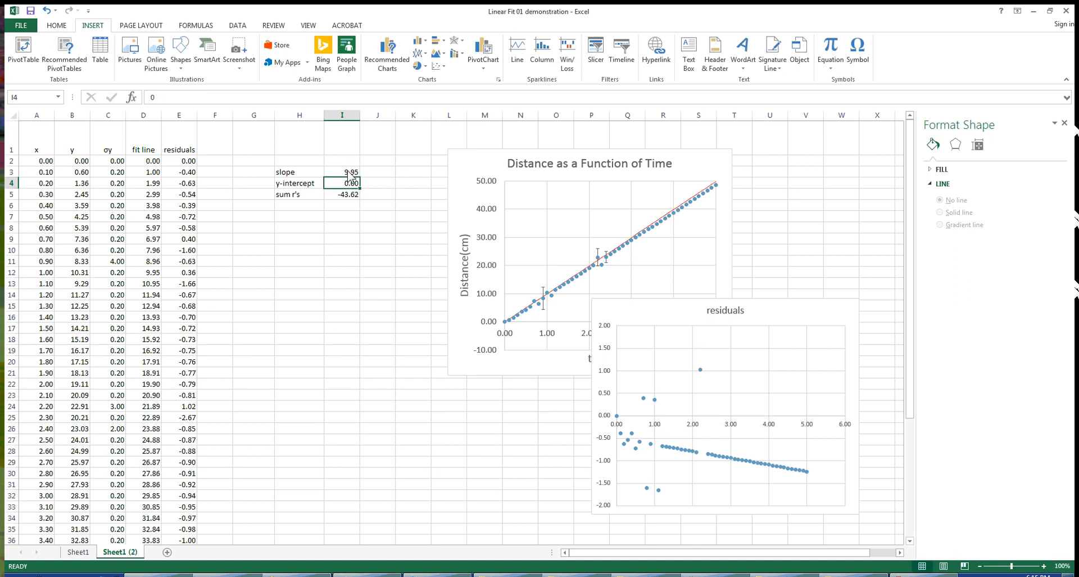
Step: Try fit-line slopes of 9.65 and 9.64 in I3 to compare the resulting sum of residuals
left_click(345, 175)
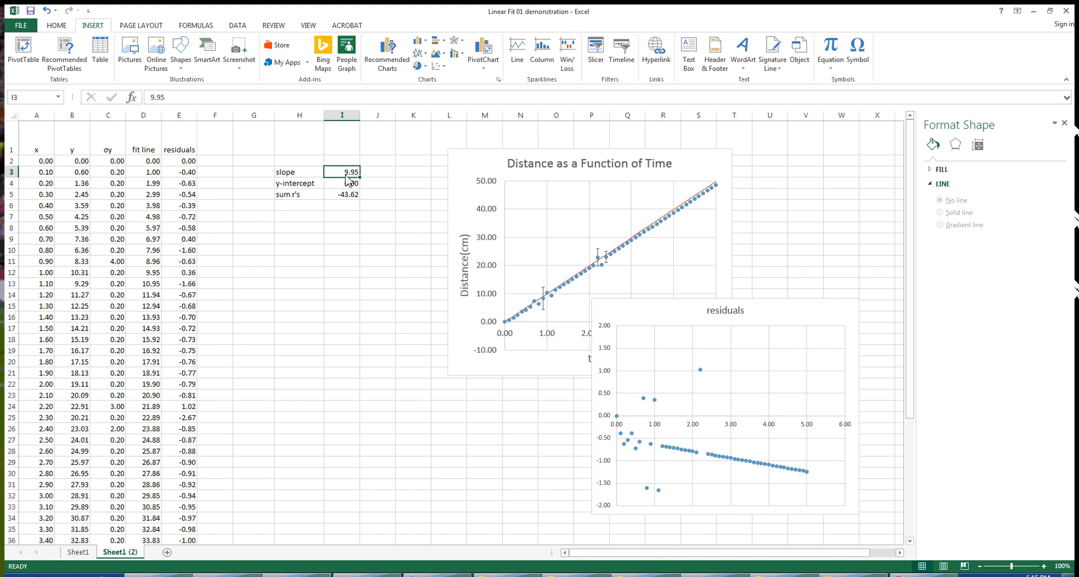
type("9")
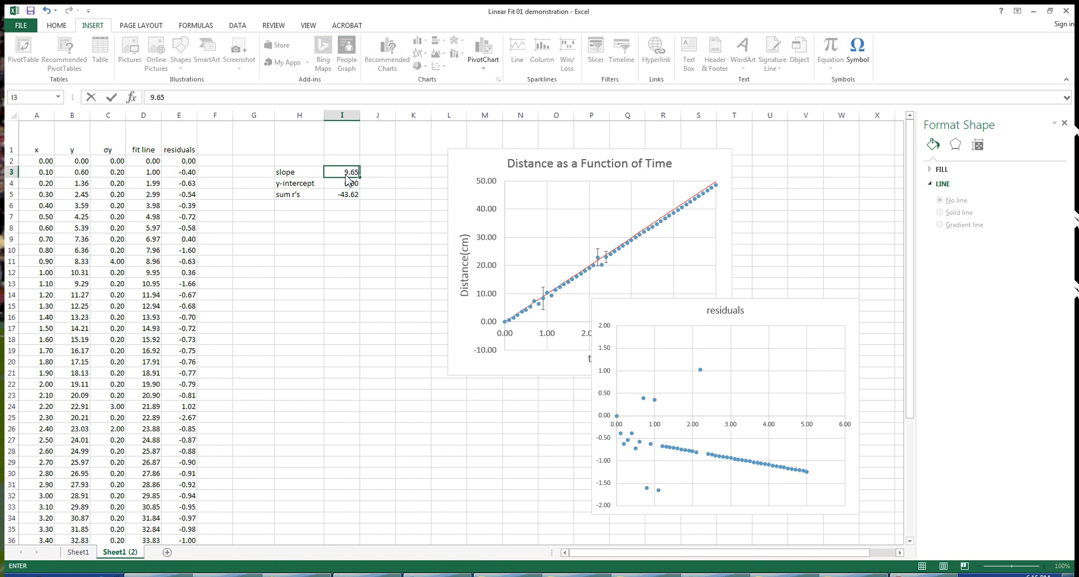
key("Return")
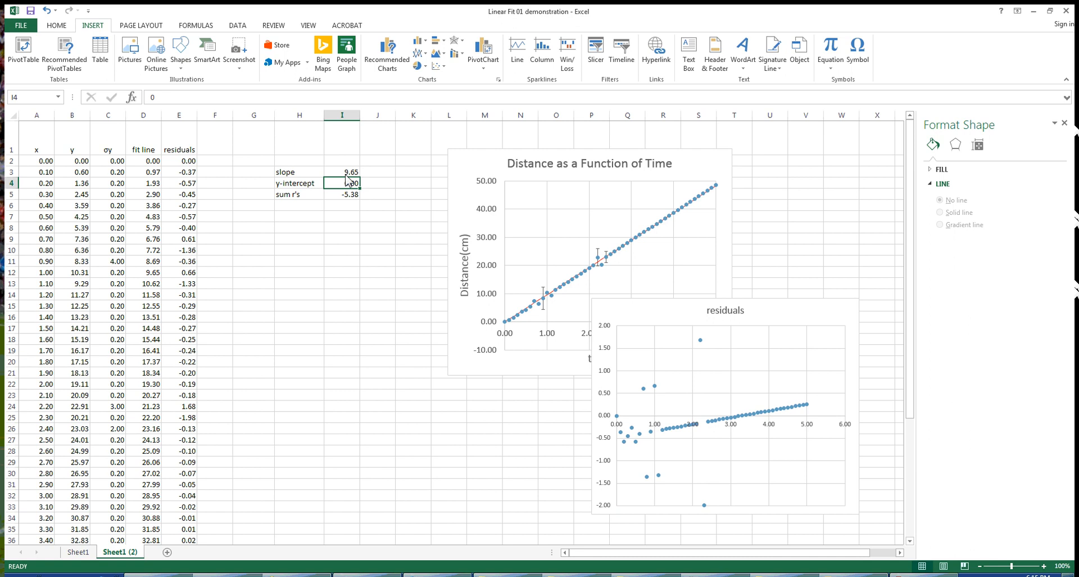
left_click(346, 175)
type("9")
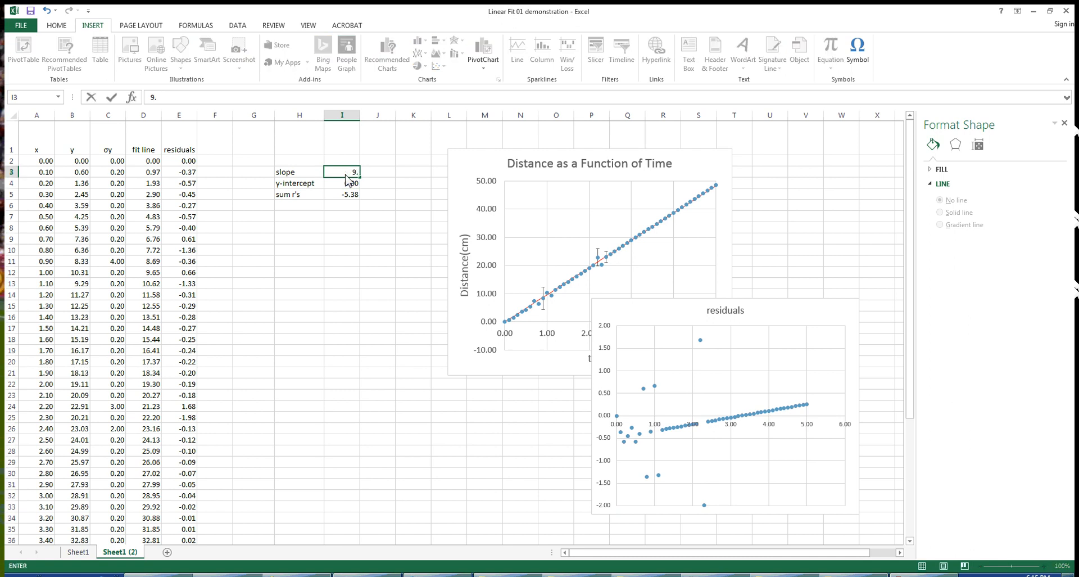
type(".64")
key("Return")
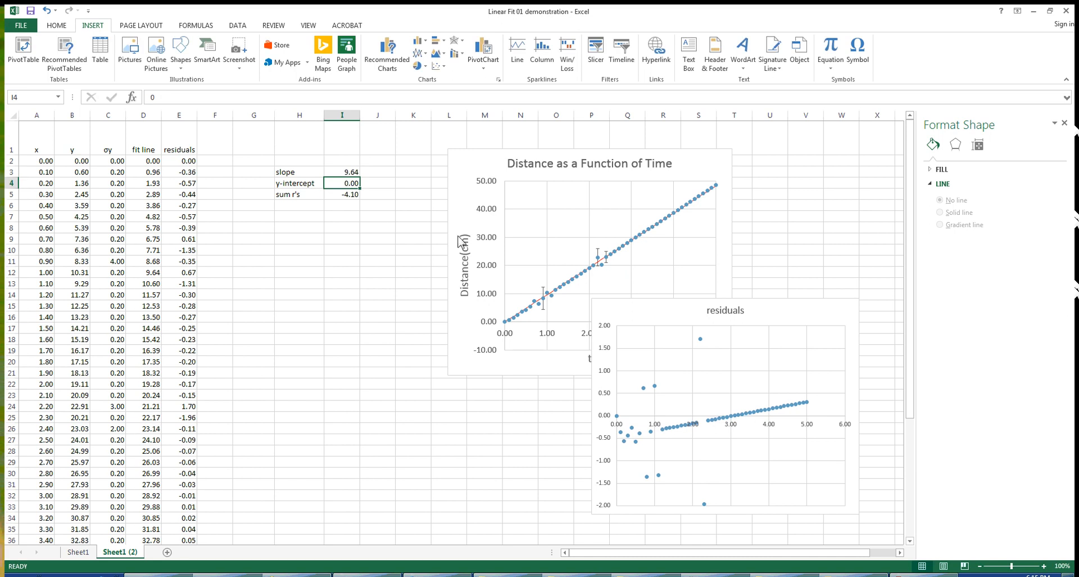
Step: Try fit-line slopes of 9.63 and 9.62 in I3 to compare the resulting sum of residuals
left_click(344, 174)
type("9")
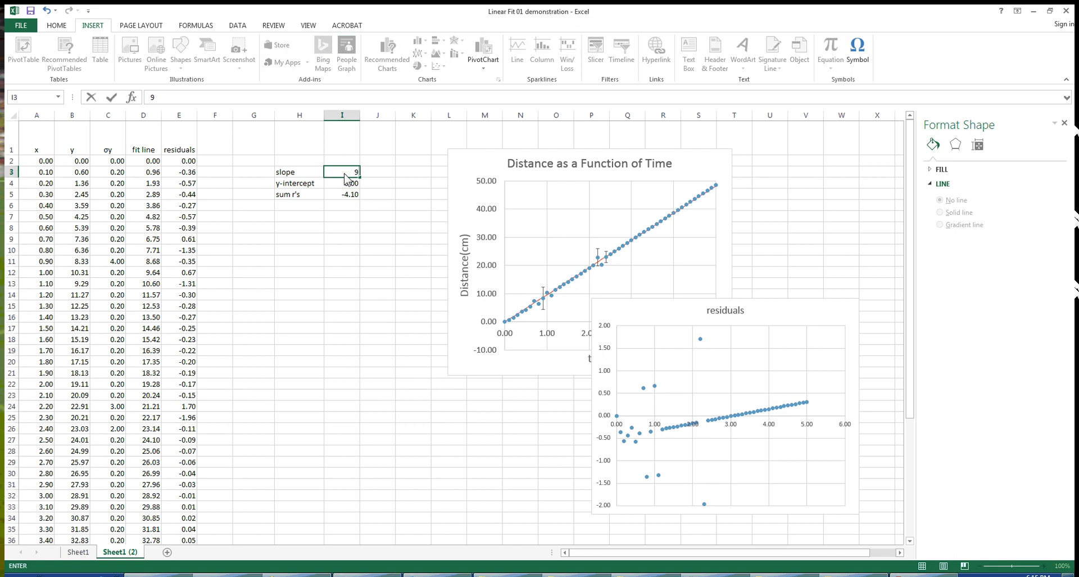
type(".63")
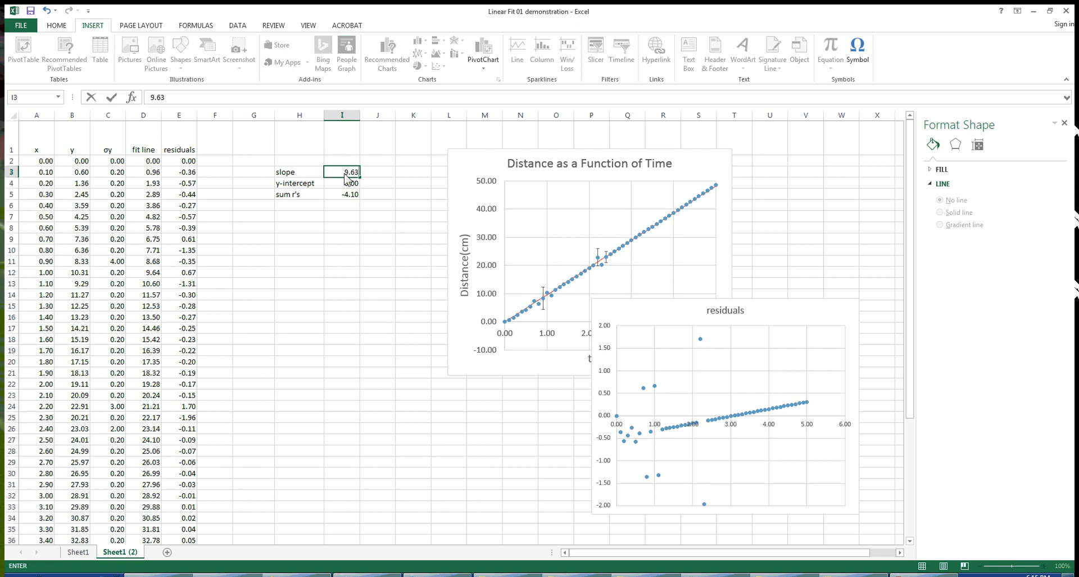
key("Return")
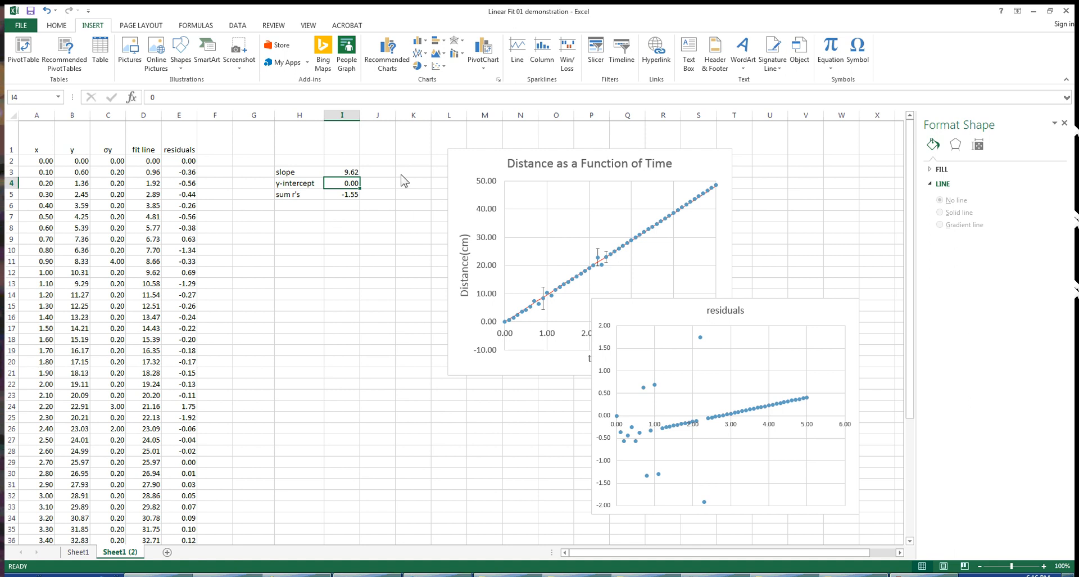
Step: Set the fit line's slope in I3 to 20 and select the sum of residuals in I5
left_click(342, 173)
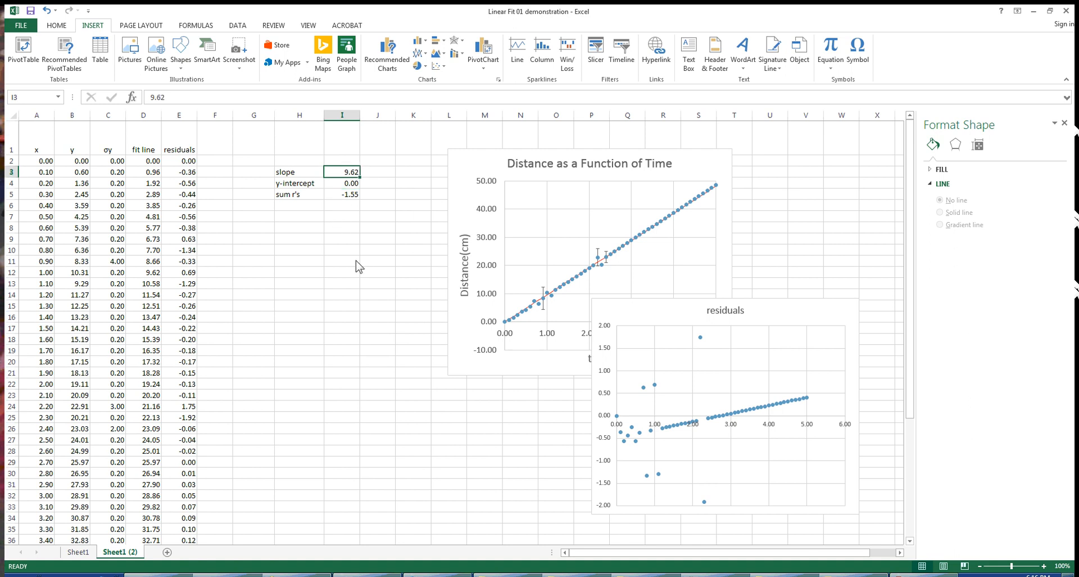
type("20")
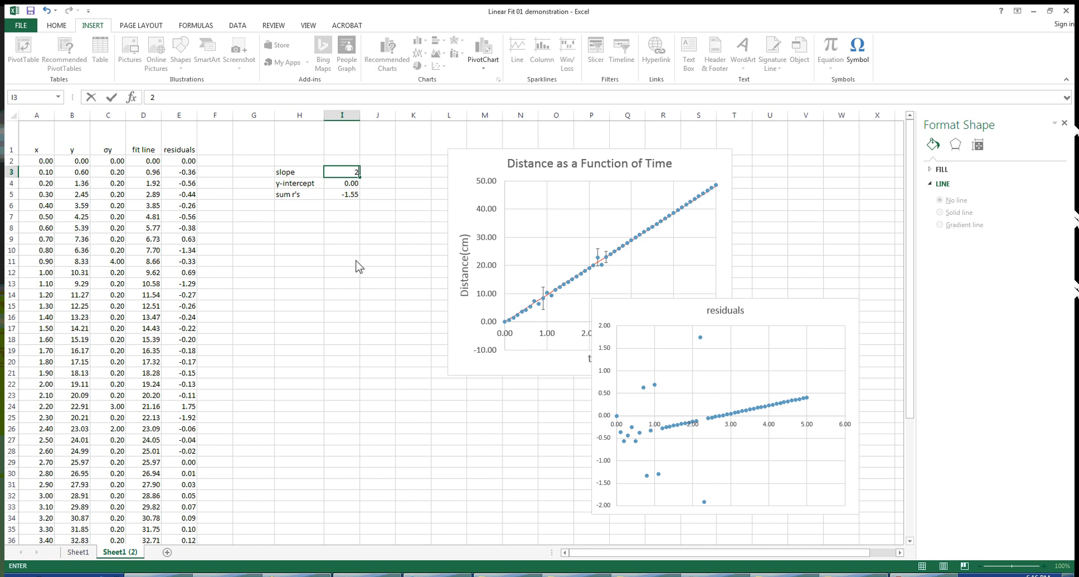
key("Return")
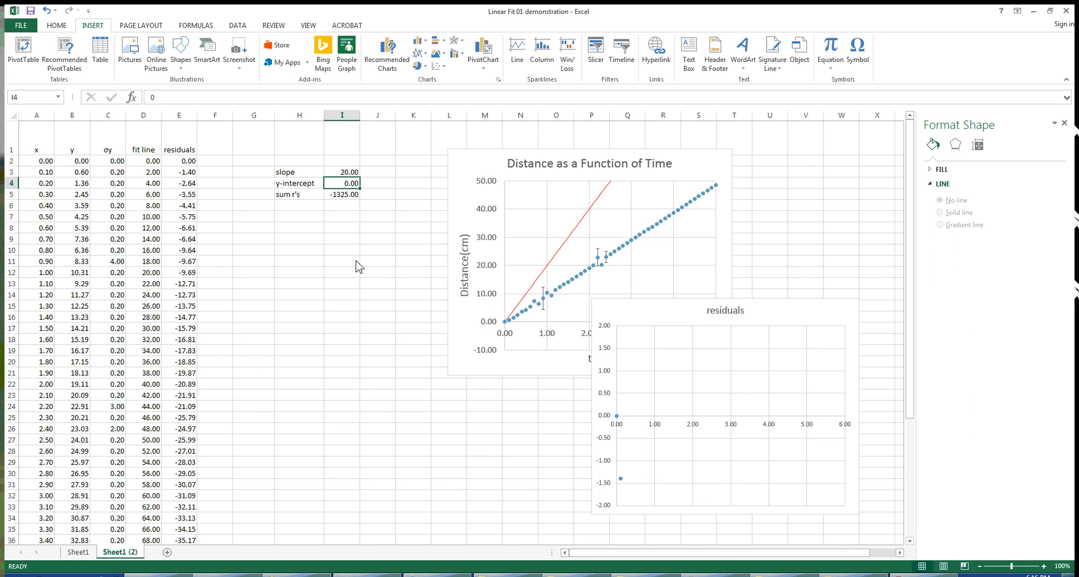
left_click(344, 198)
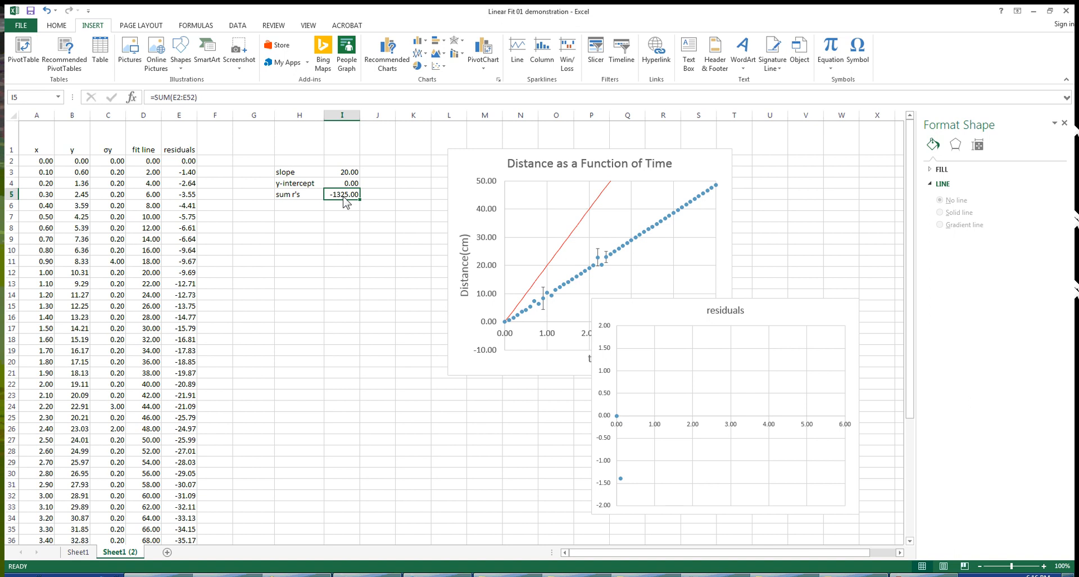
Step: Try y-intercepts of -10 and -20 in I4 to compare the resulting sum of residuals
left_click(352, 185)
type("-")
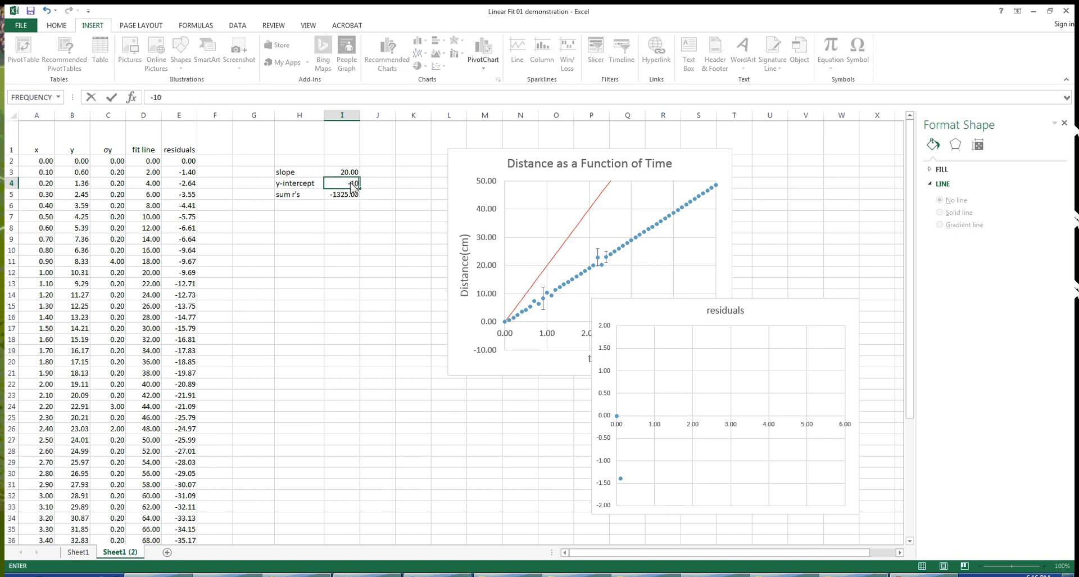
type("10")
key("Return")
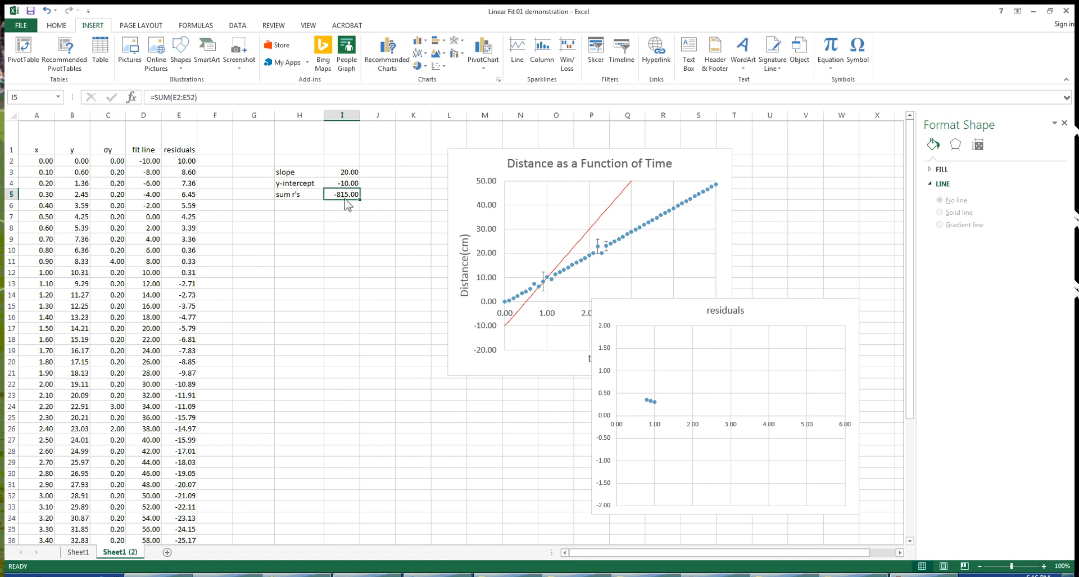
left_click(344, 186)
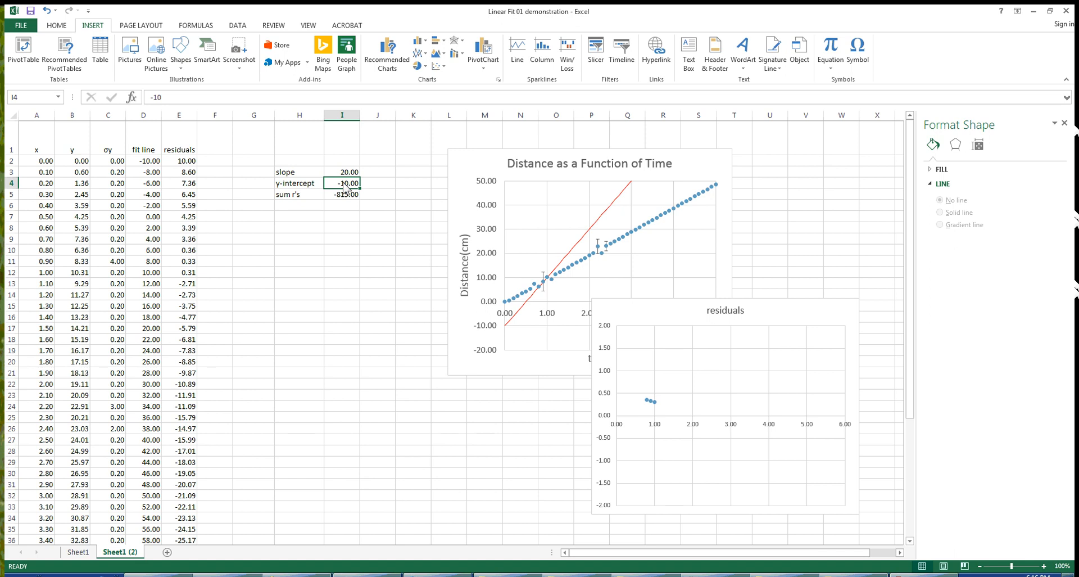
type("-")
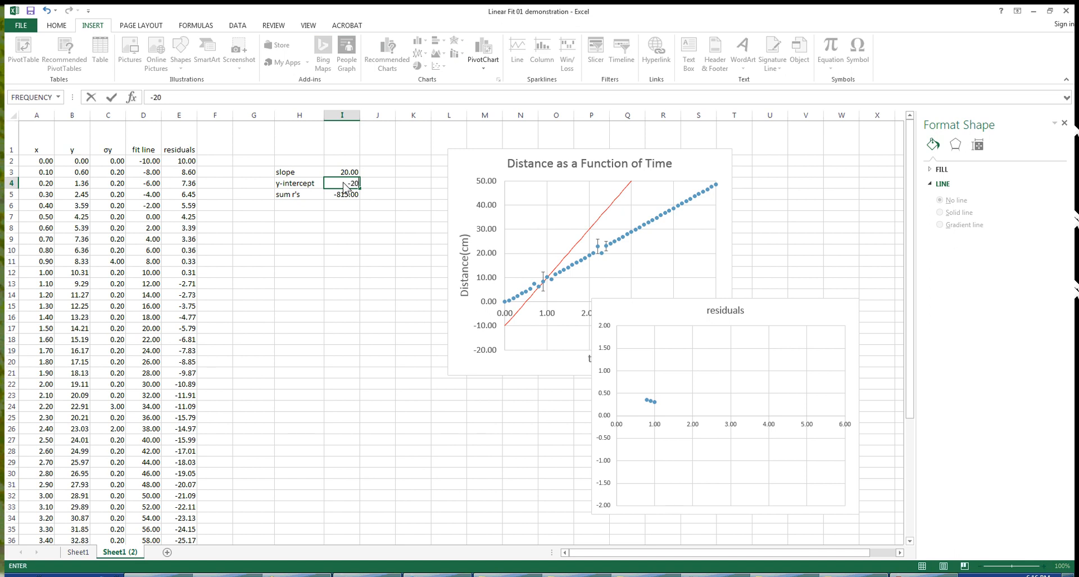
type("20")
key("Return")
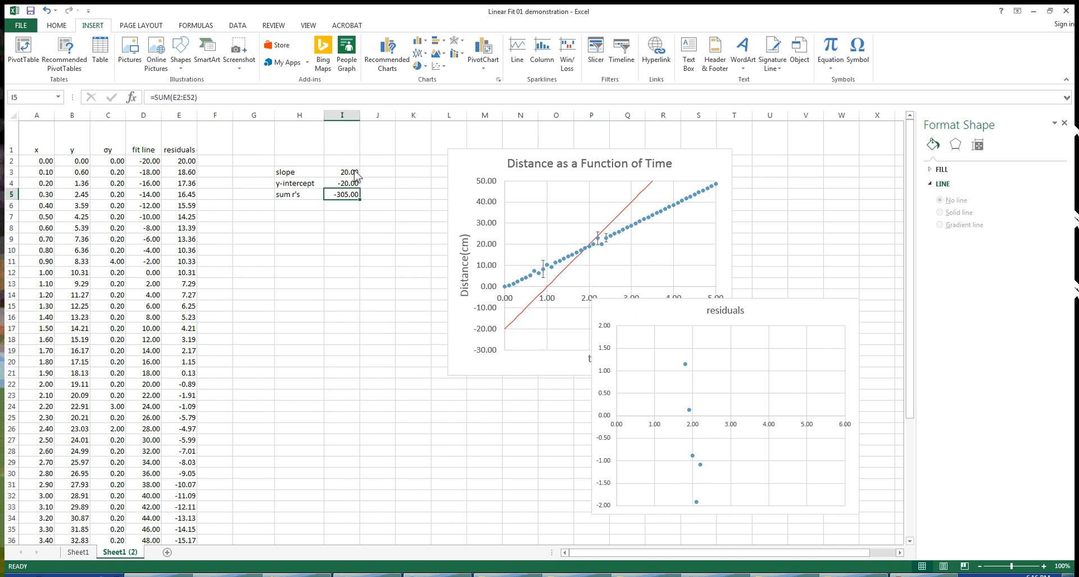
Step: Try y-intercepts of -25 and -27 in I4 to compare the resulting sum of residuals
left_click(351, 185)
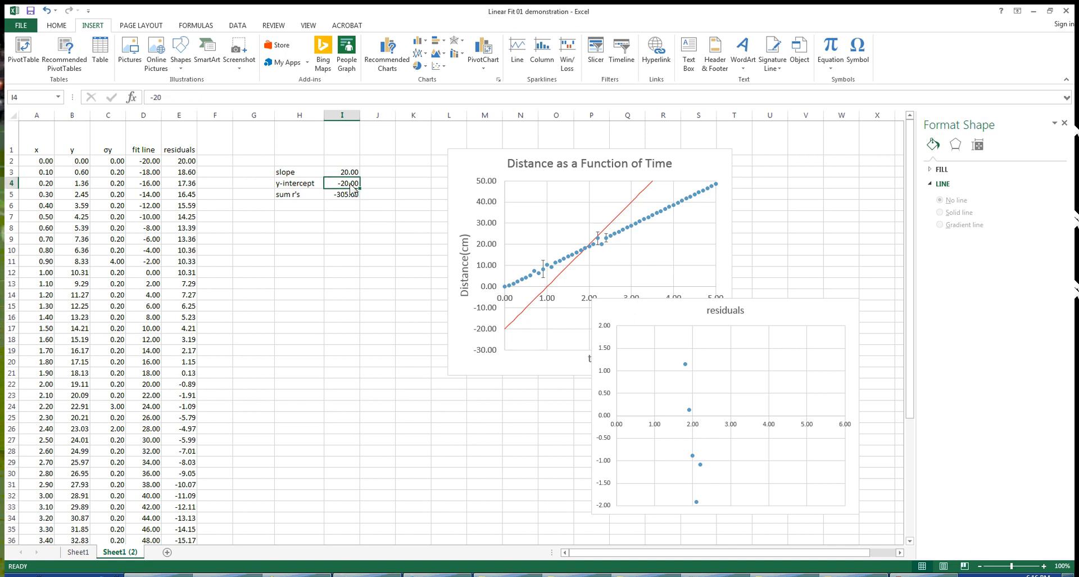
type("-2")
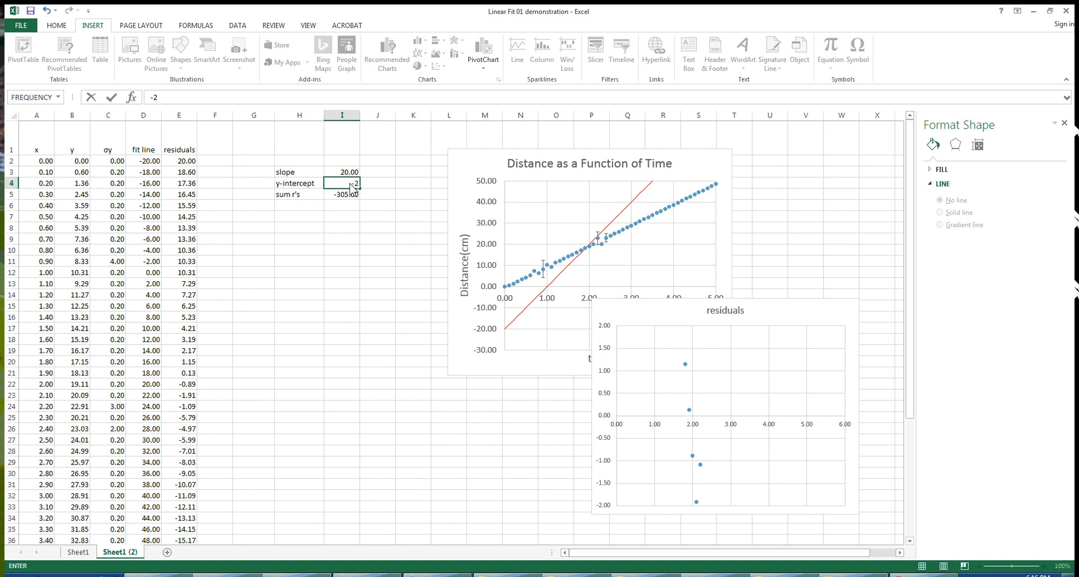
type("5")
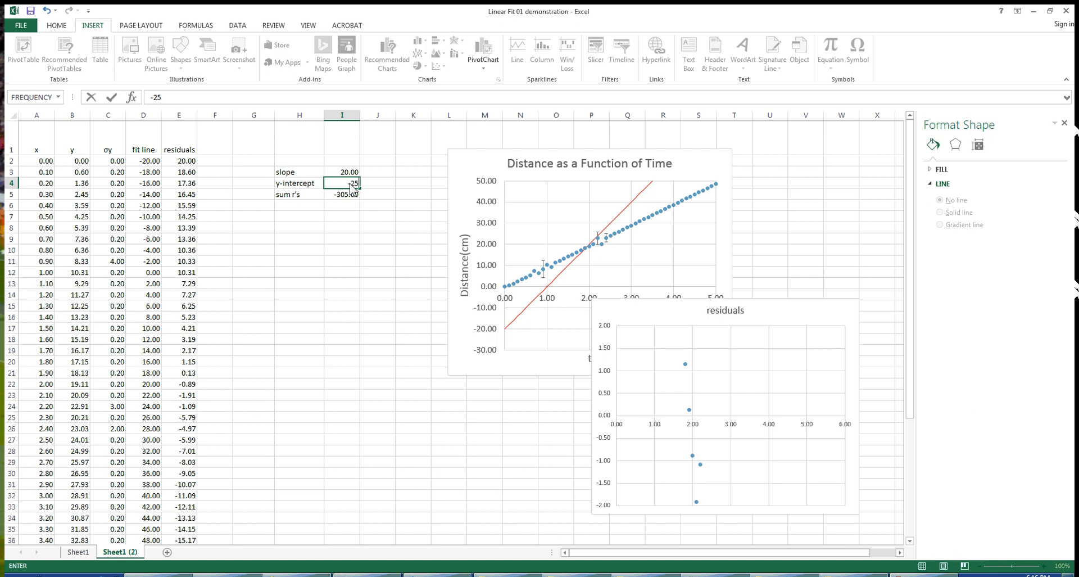
key("Return")
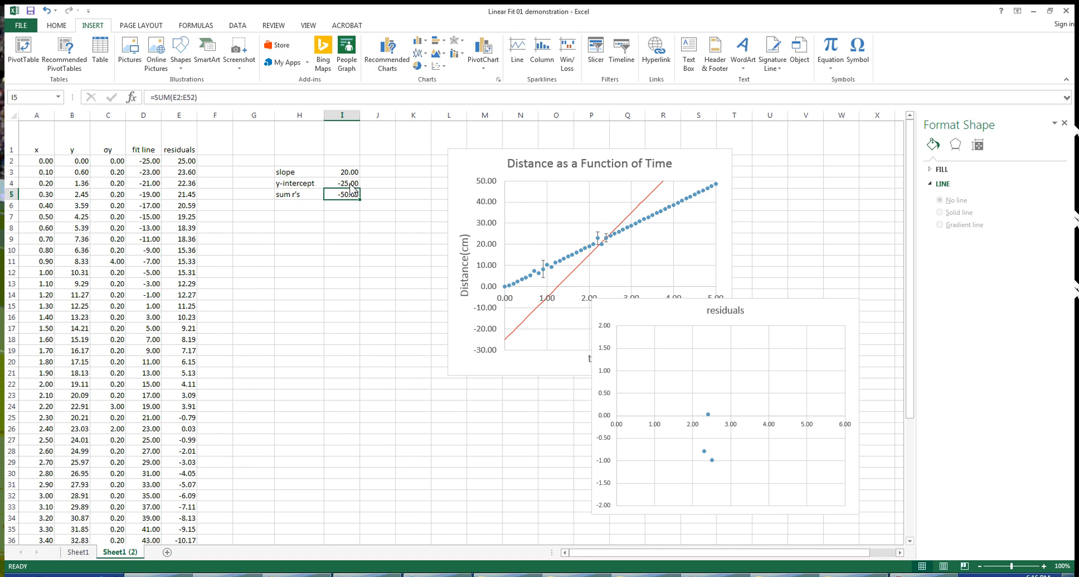
left_click(351, 185)
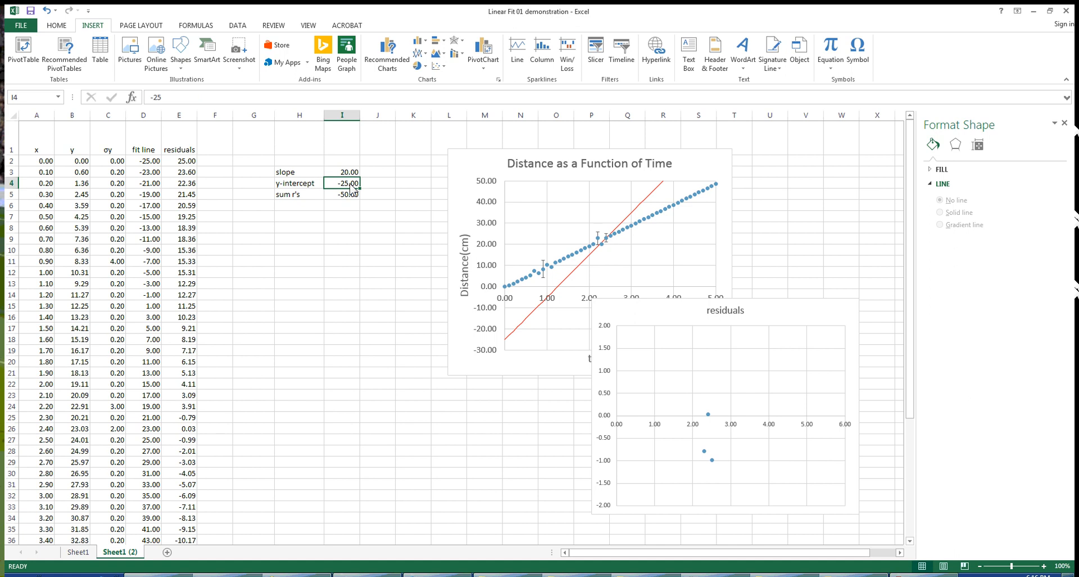
type("-2")
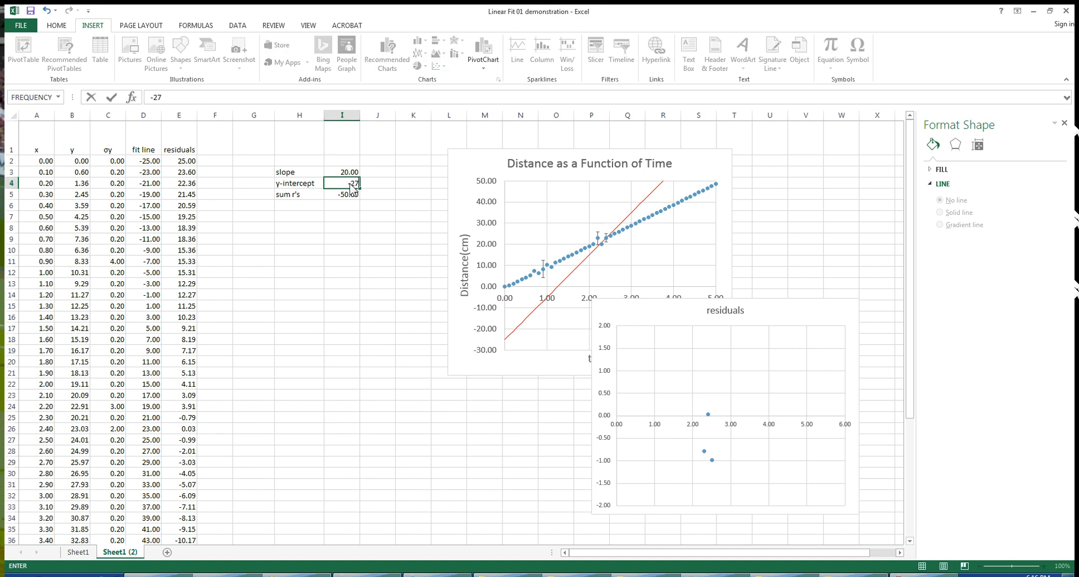
type("7")
key("Return")
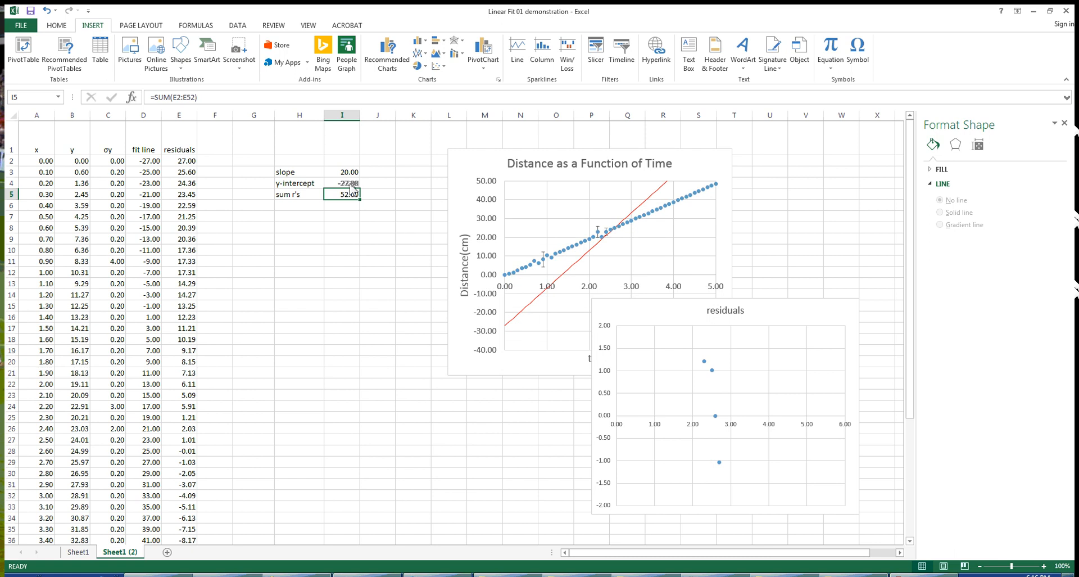
Step: Set the fit line's y-intercept in I4 to -26
left_click(351, 186)
type("-26")
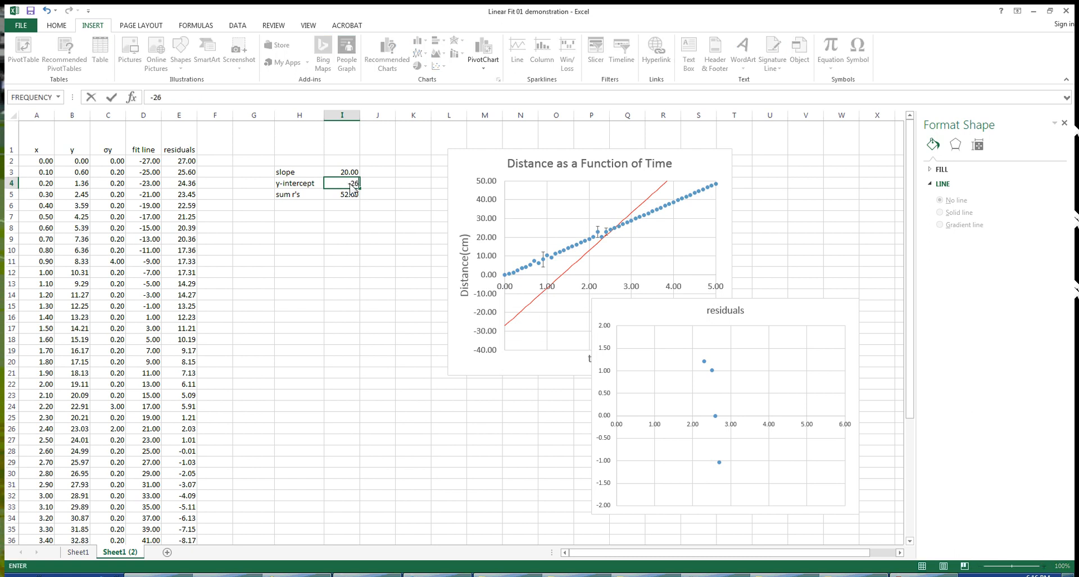
key("Return")
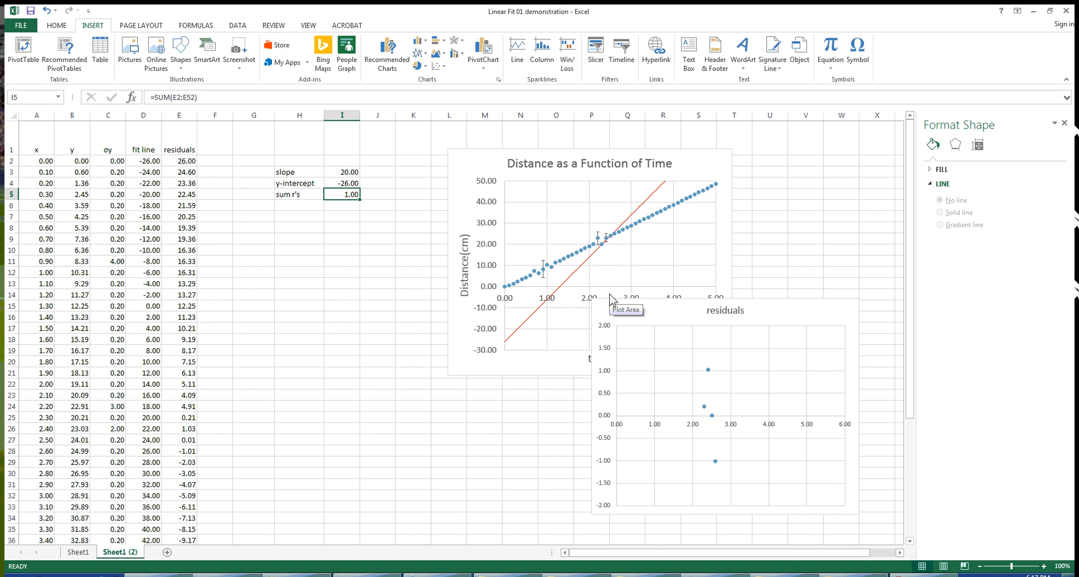
Step: Add the column header chi^2 in F1, beside the residuals column
left_click(229, 149)
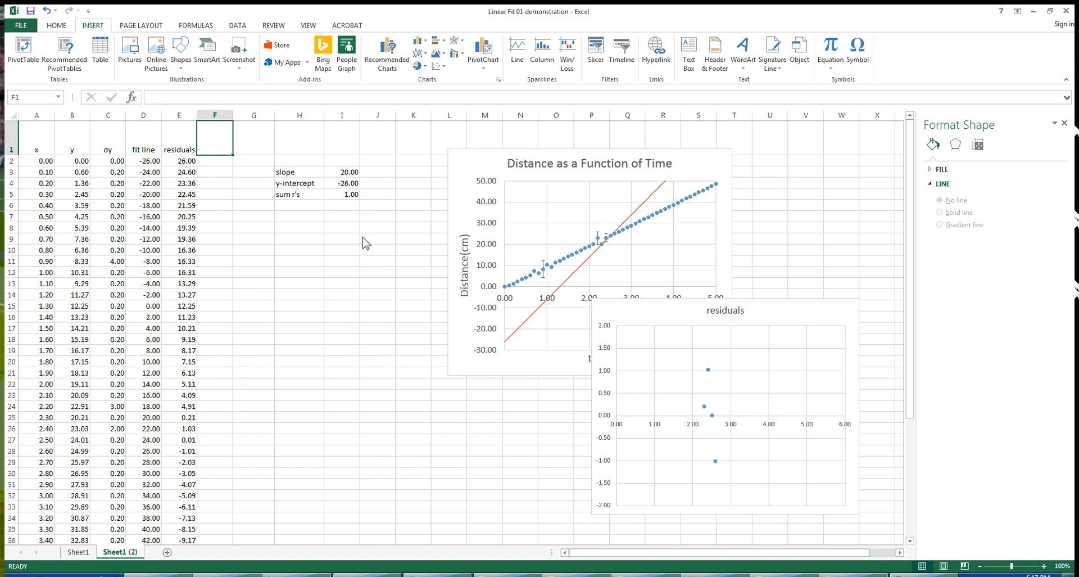
type("chi")
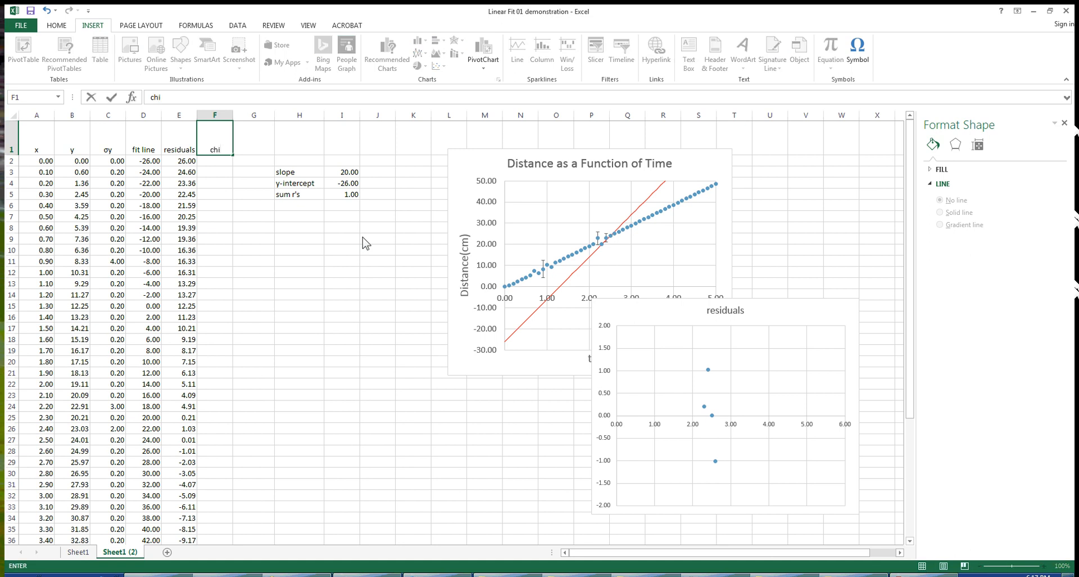
type("^2")
key("Return")
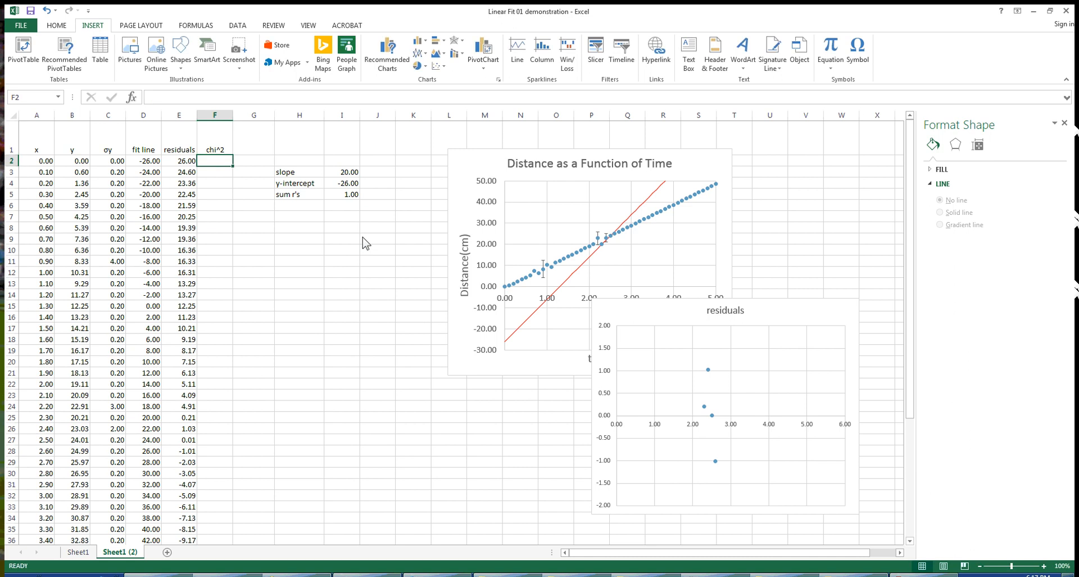
left_click(227, 151)
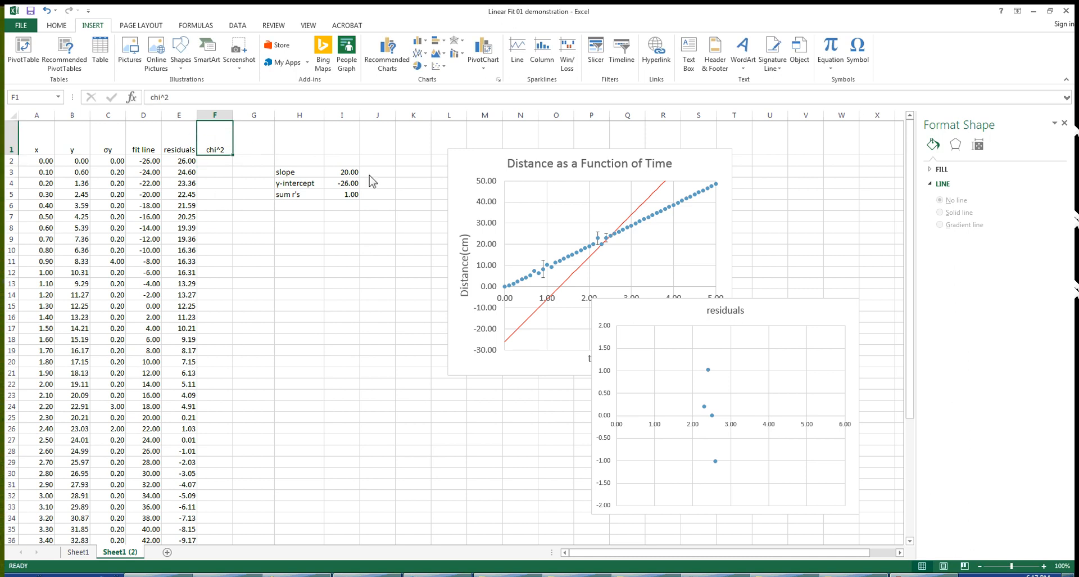
Step: Enter the formula =E2^2/C2^2 in F2 to divide the squared residual by the squared σy uncertainty
left_click(223, 163)
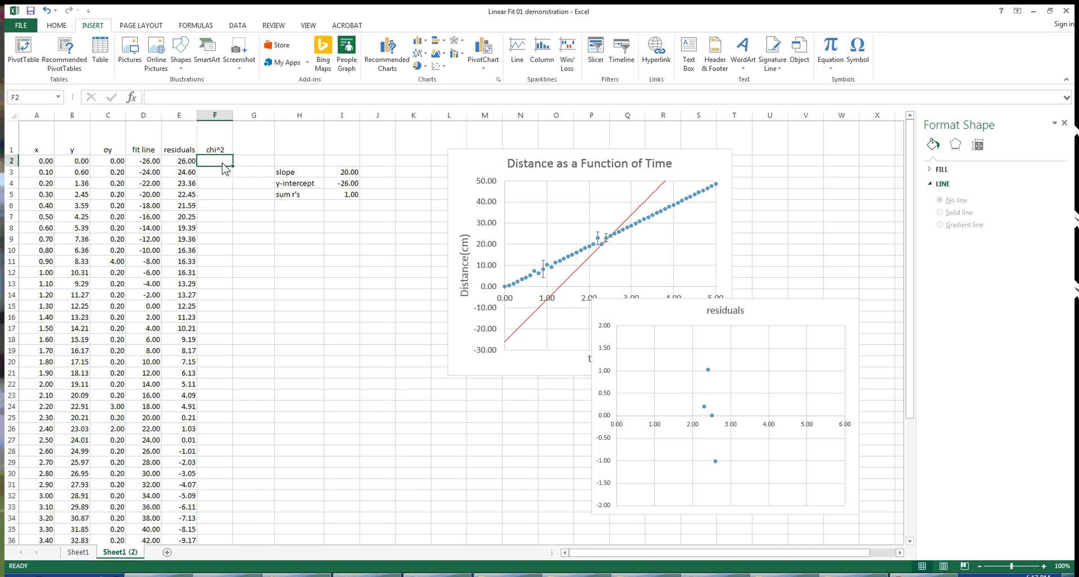
type("=")
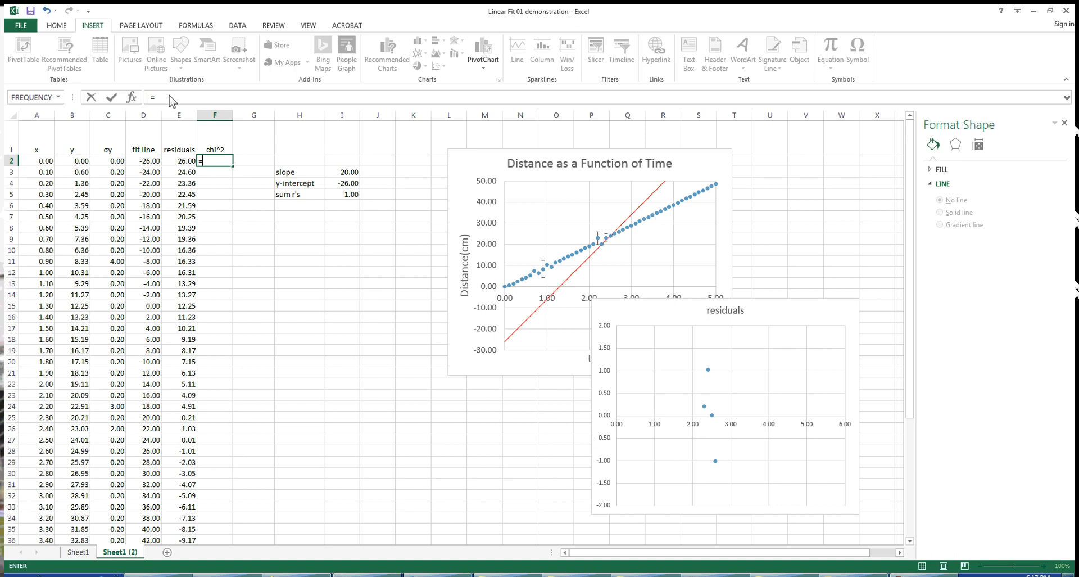
left_click(187, 161)
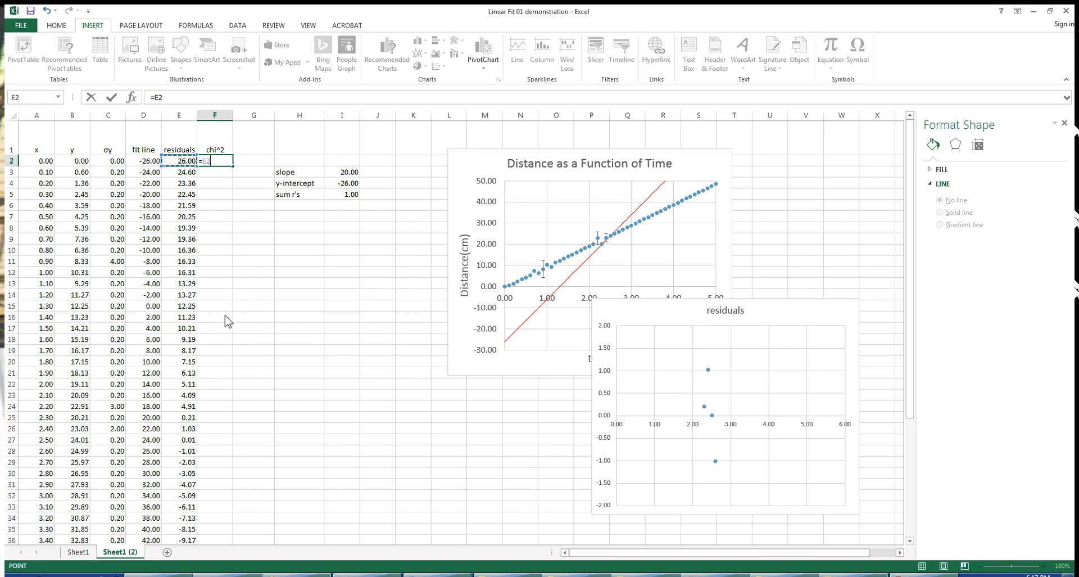
type("^2")
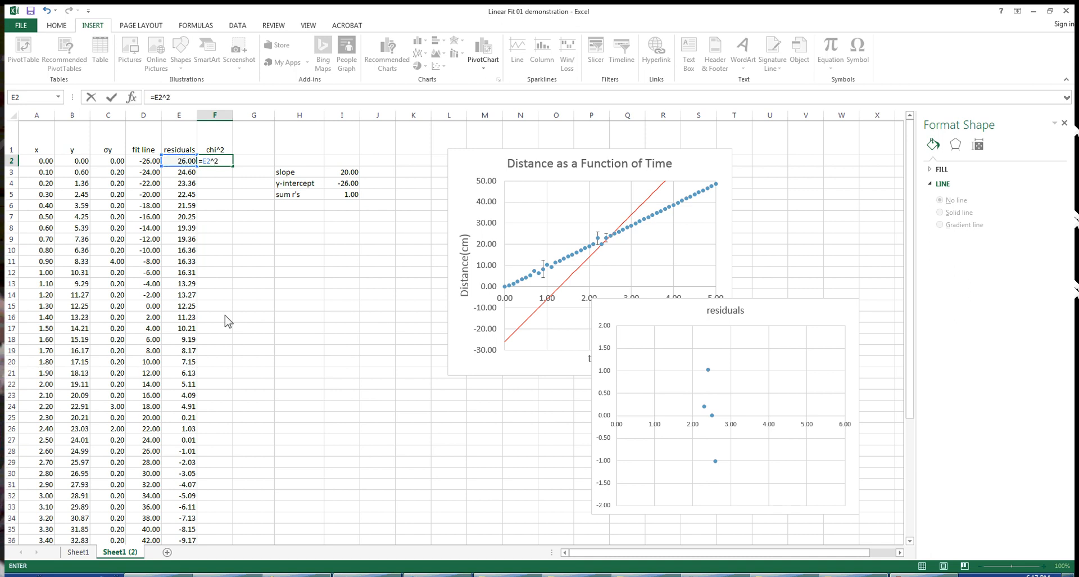
type("/")
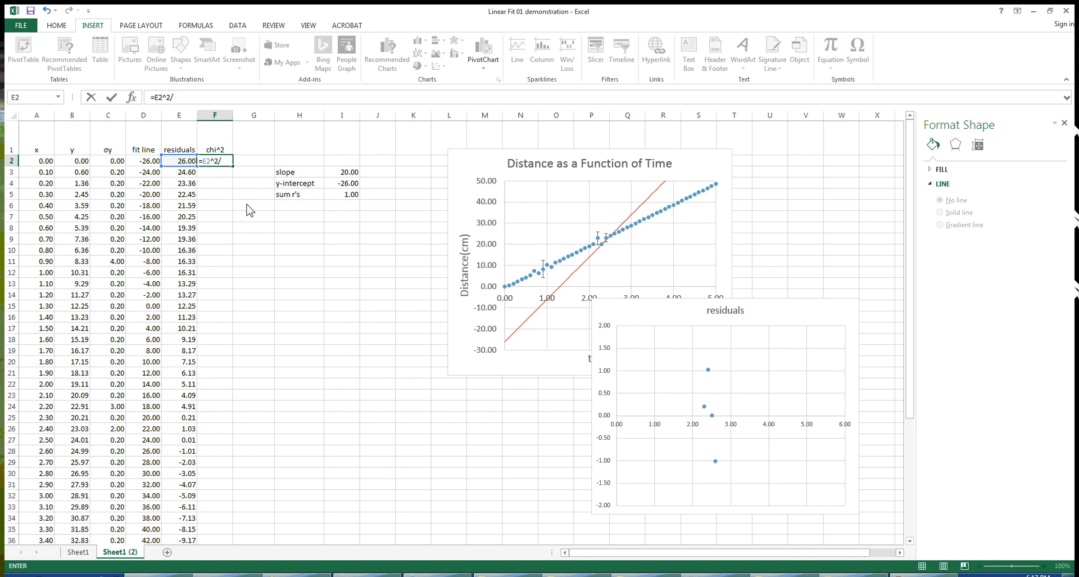
left_click(113, 162)
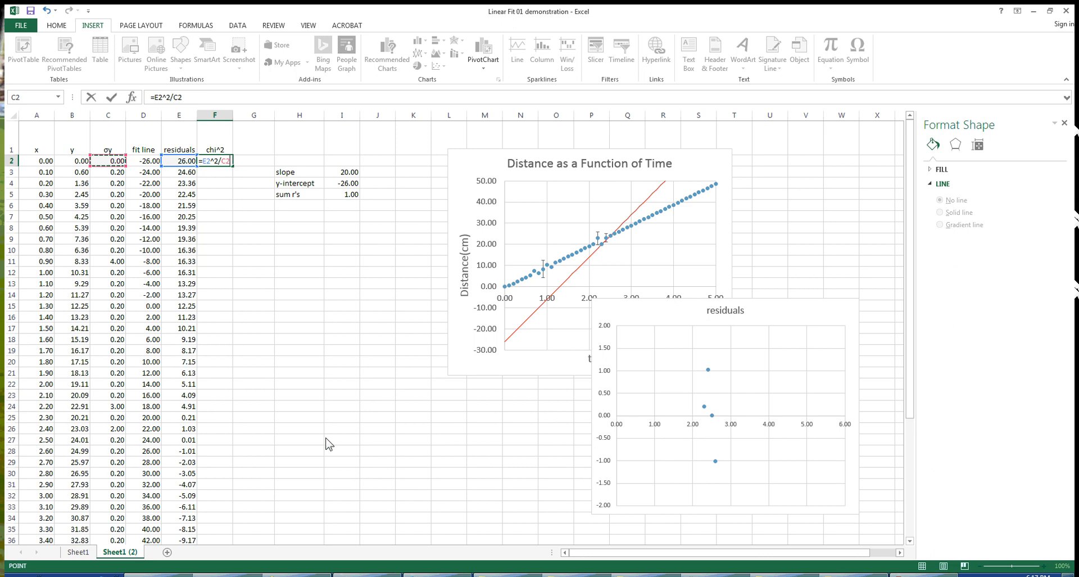
type("^2")
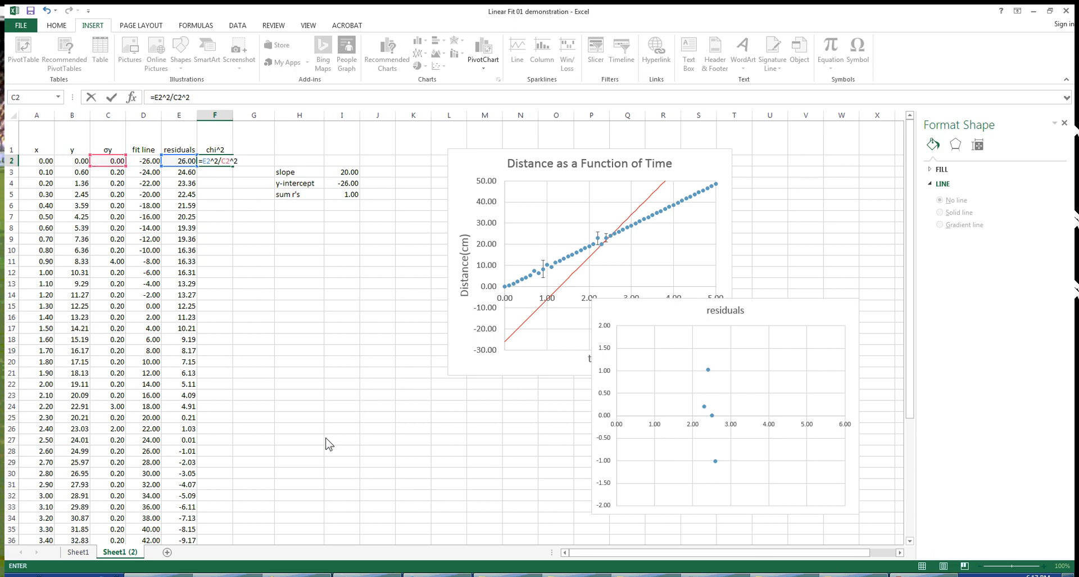
key("Return")
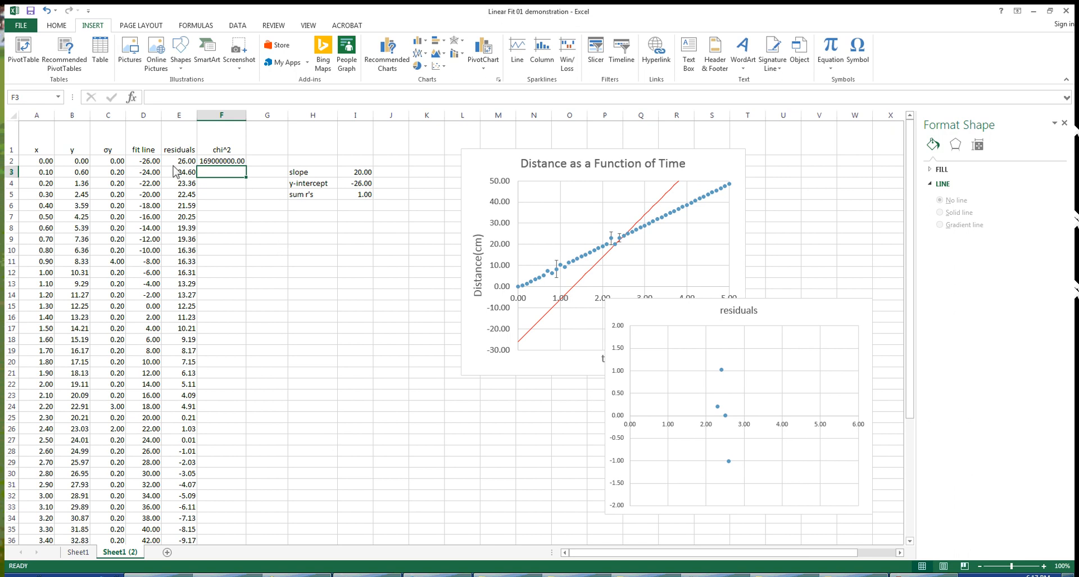
Step: Check the full stored σy value in C2 against the chi^2 formula in F2
left_click(110, 162)
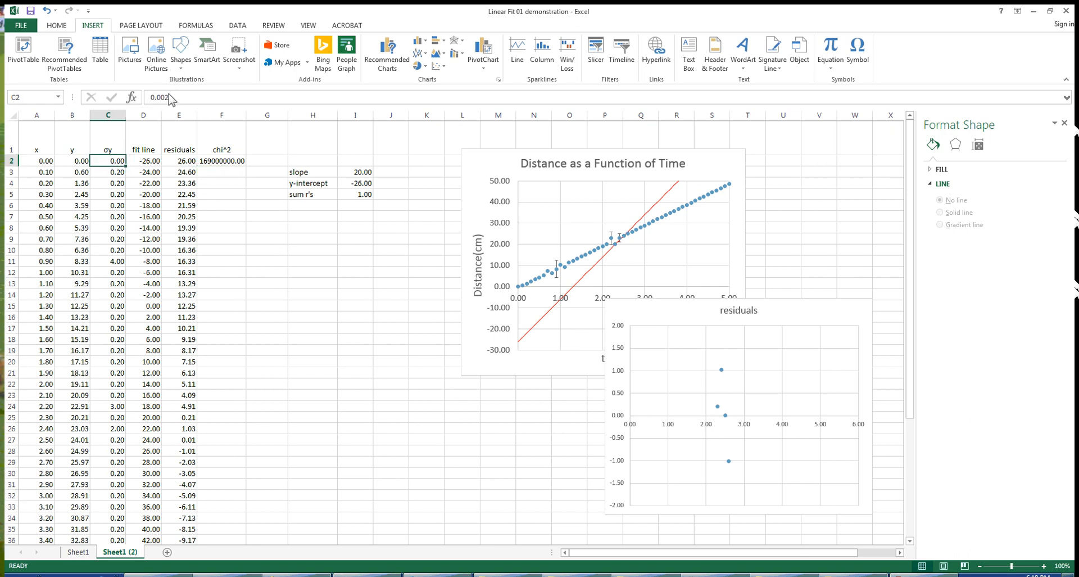
mouse_move(169, 99)
left_mouse_down()
mouse_move(153, 103)
mouse_move(162, 101)
left_mouse_up()
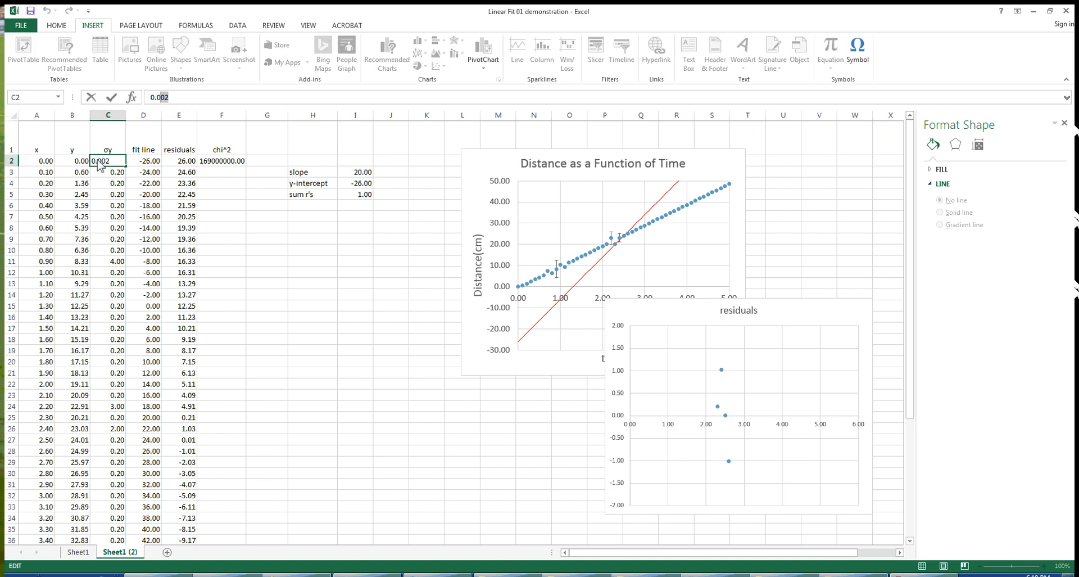
left_click(238, 165)
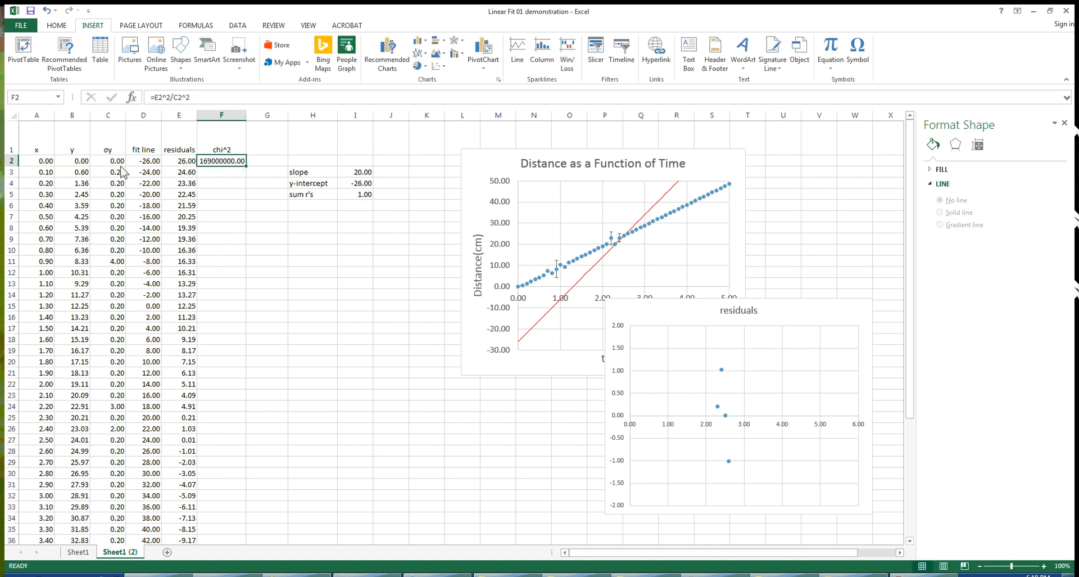
Step: Format the σy values in column C with four decimal places and select the chi^2 formula in F2
left_click(119, 115)
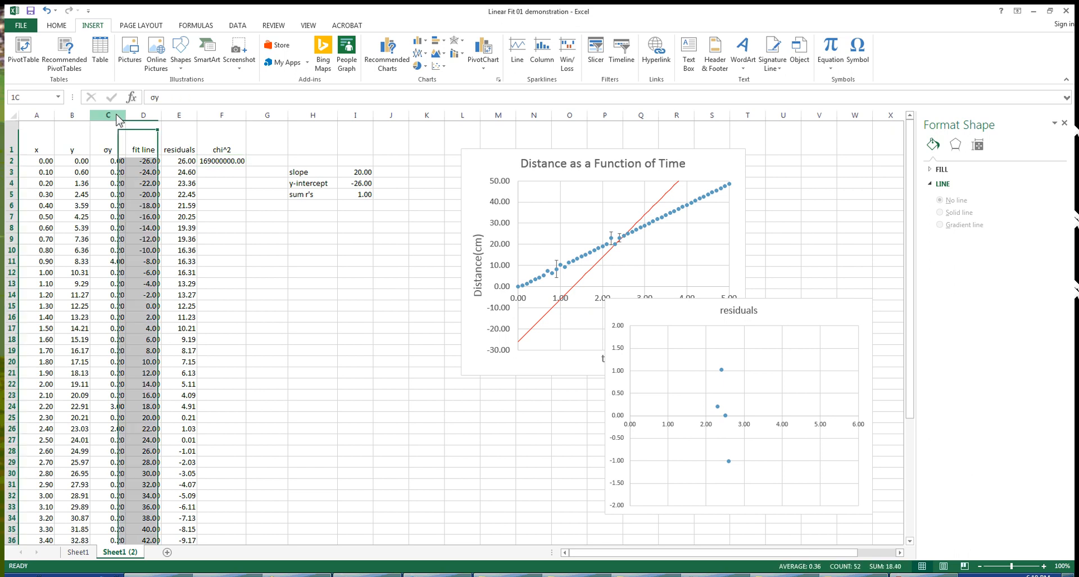
right_click(119, 116)
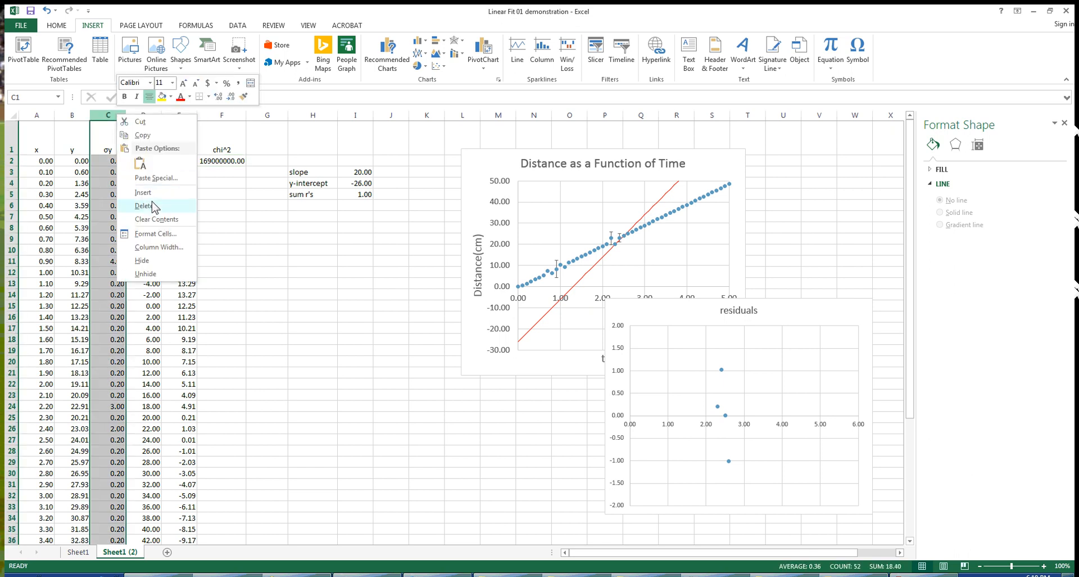
left_click(159, 239)
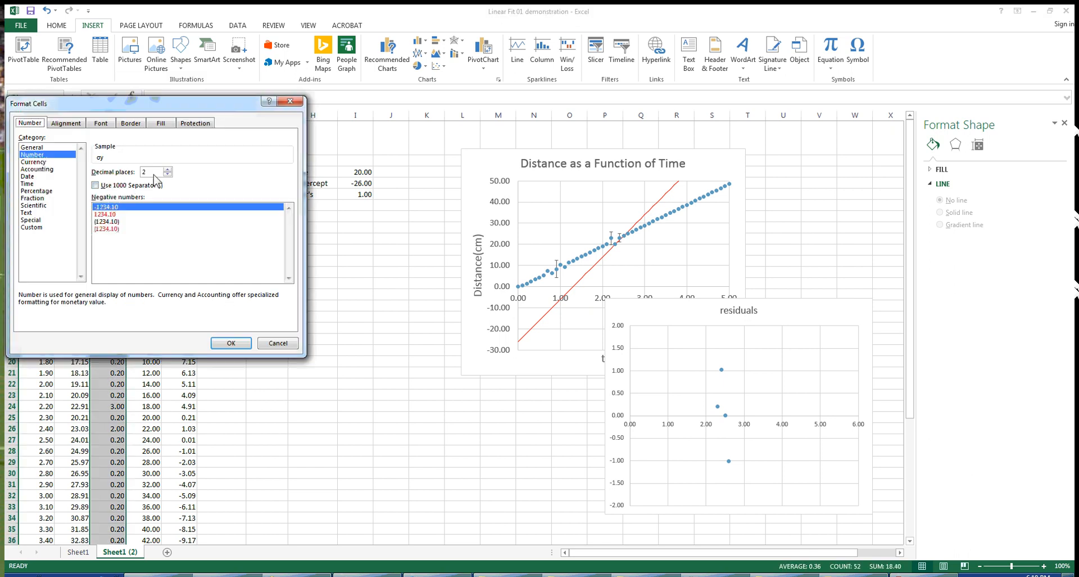
left_click(168, 169)
left_click(168, 169)
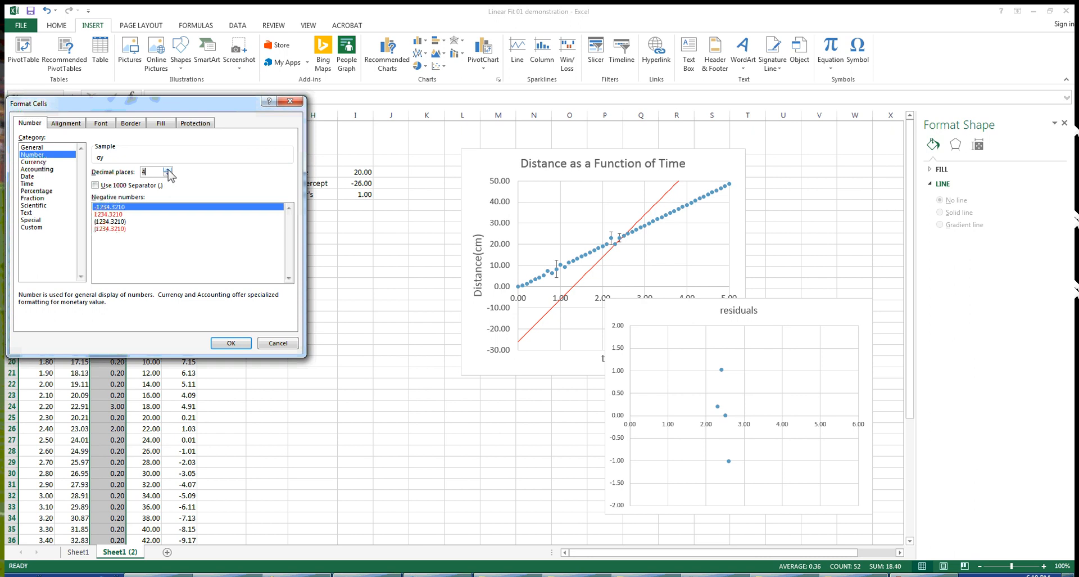
left_click(237, 344)
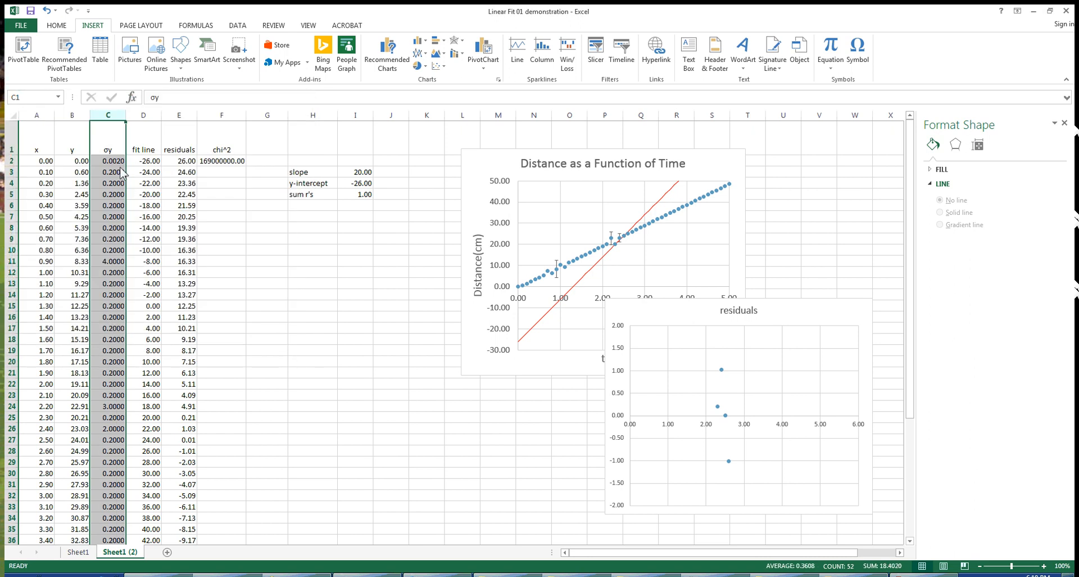
left_click(227, 162)
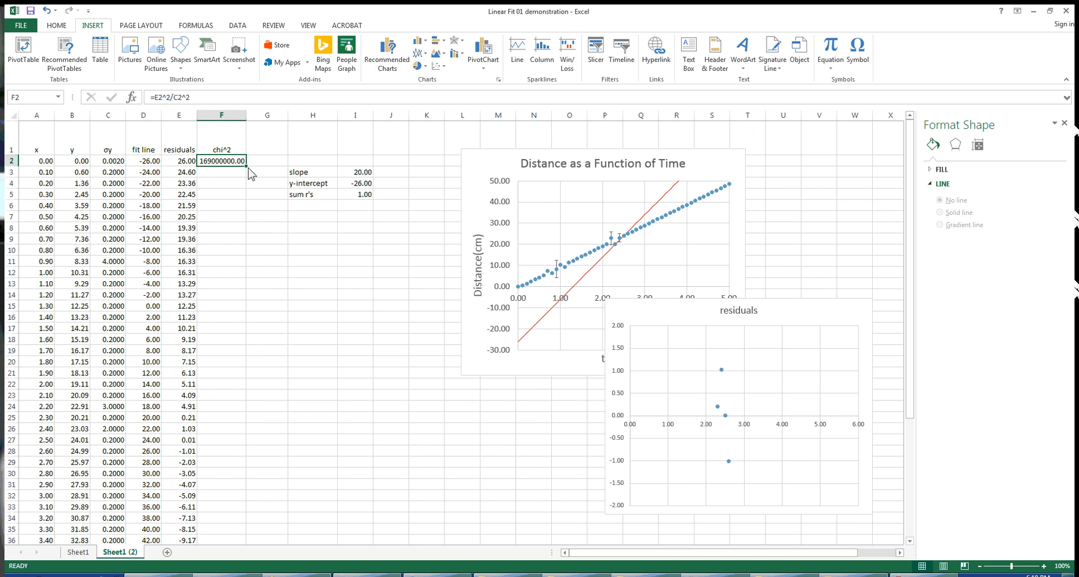
Step: Fill the chi^2 formula from F2 down through F52
left_click_drag(247, 168, 247, 169)
left_click_drag(242, 208, 243, 522)
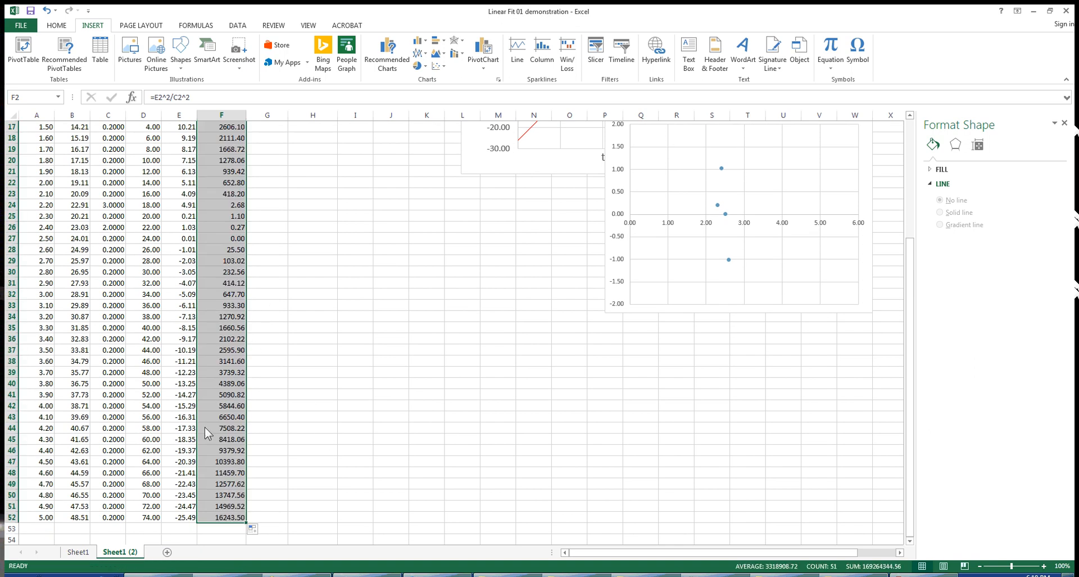
left_click_drag(914, 410, 893, 153)
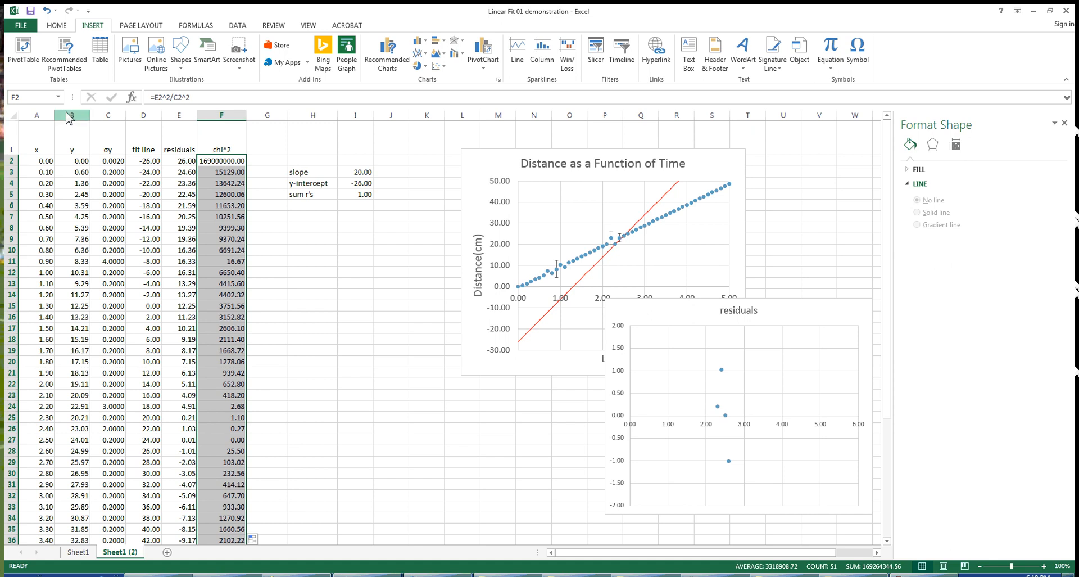
Step: Insert a scatter chart of the chi^2 values in column F against the x values in column A
left_click(37, 115)
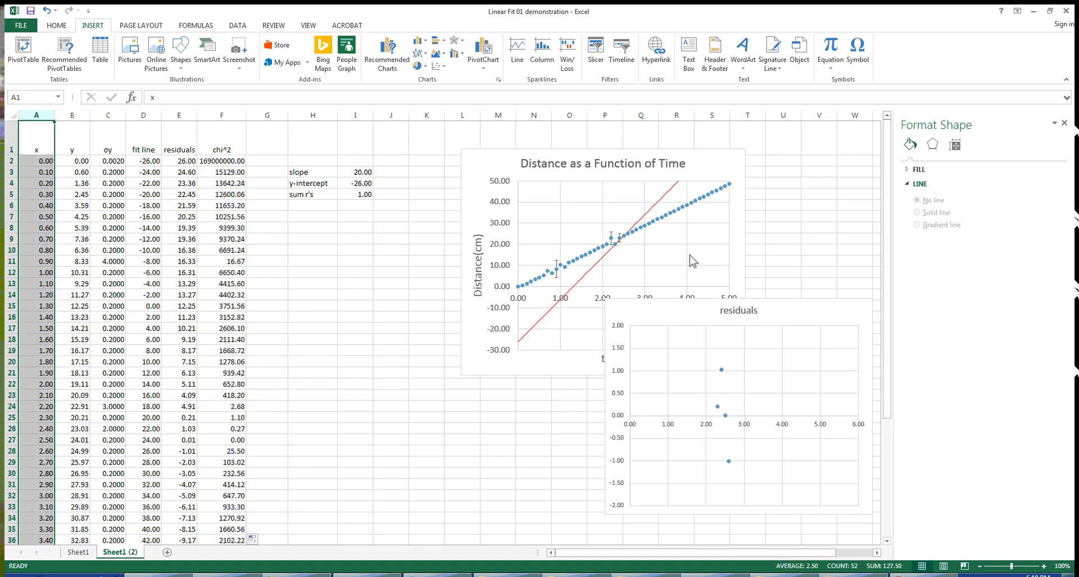
left_click(227, 116, "ctrl")
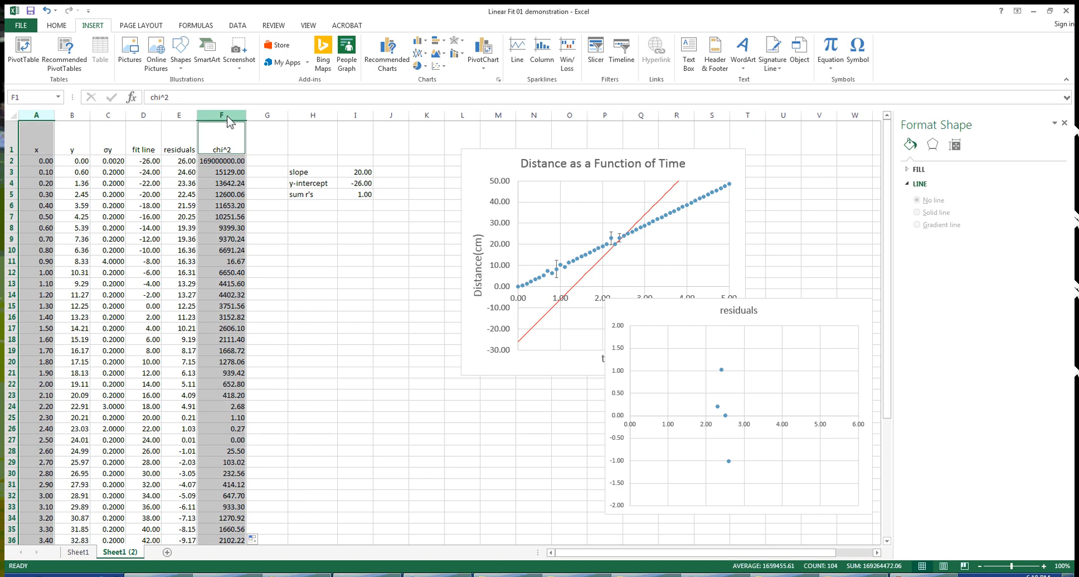
left_click(440, 66)
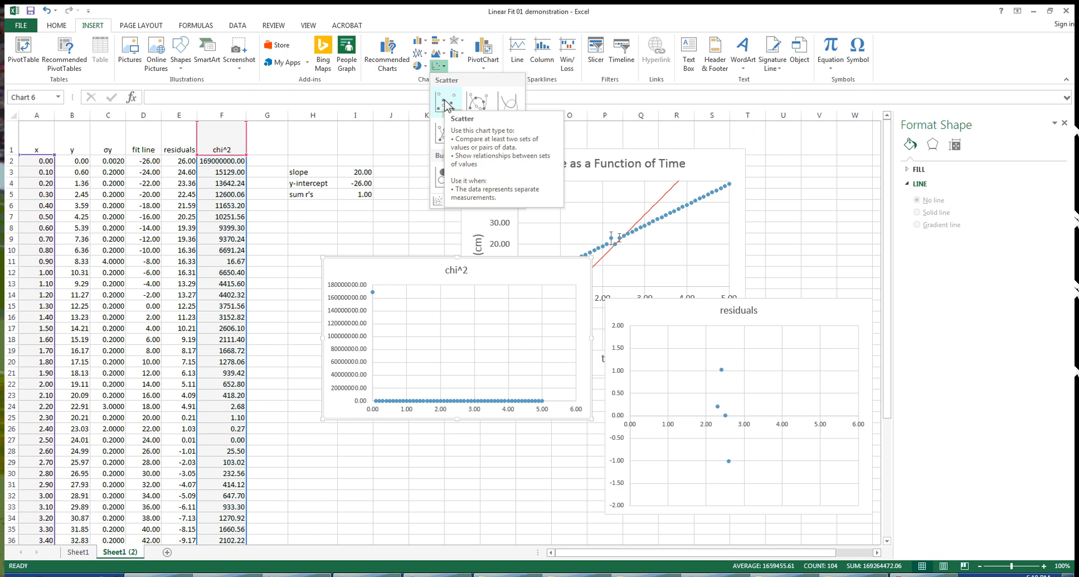
left_click(446, 103)
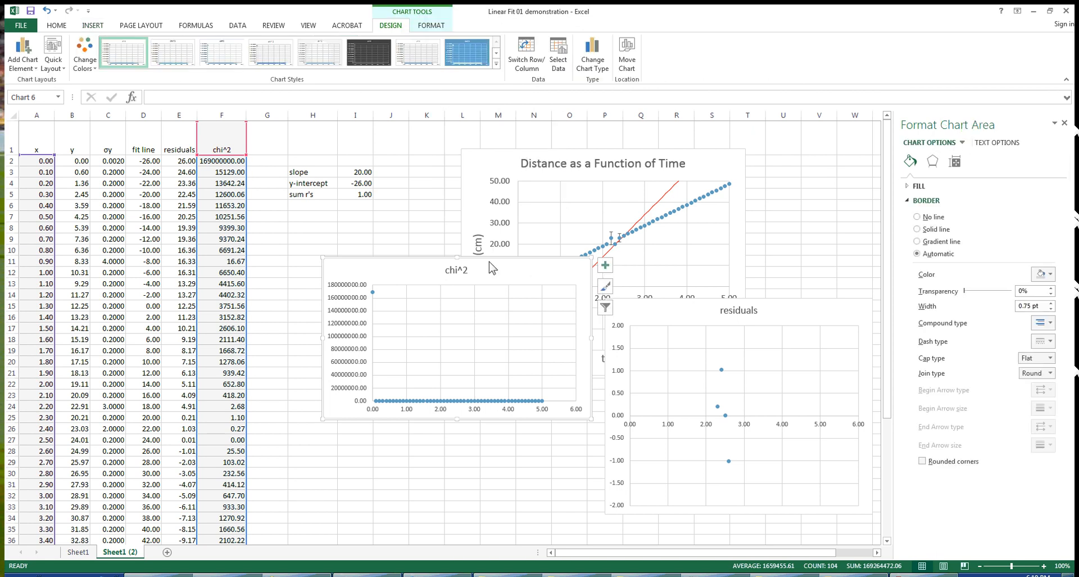
Step: Move the chi^2 chart down to about row 39, below the distance and residuals charts
left_click_drag(492, 268, 488, 378)
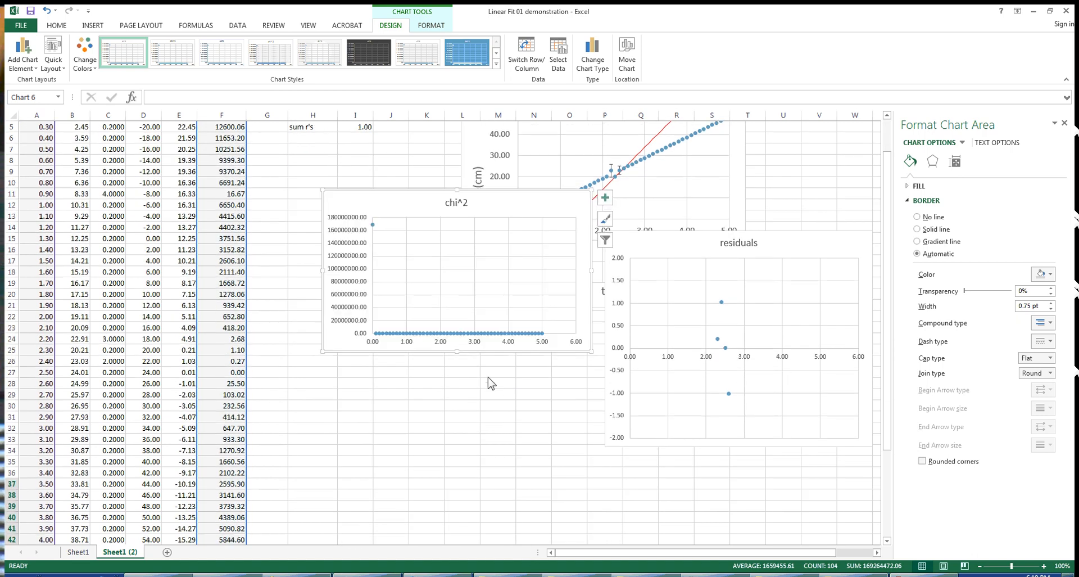
left_click_drag(408, 198, 461, 511)
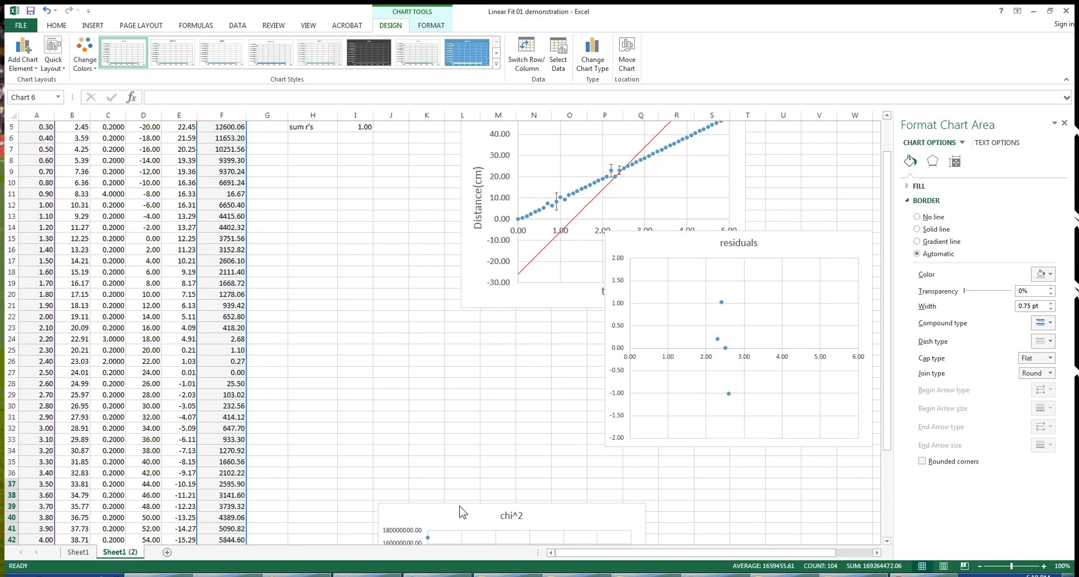
left_click(435, 375)
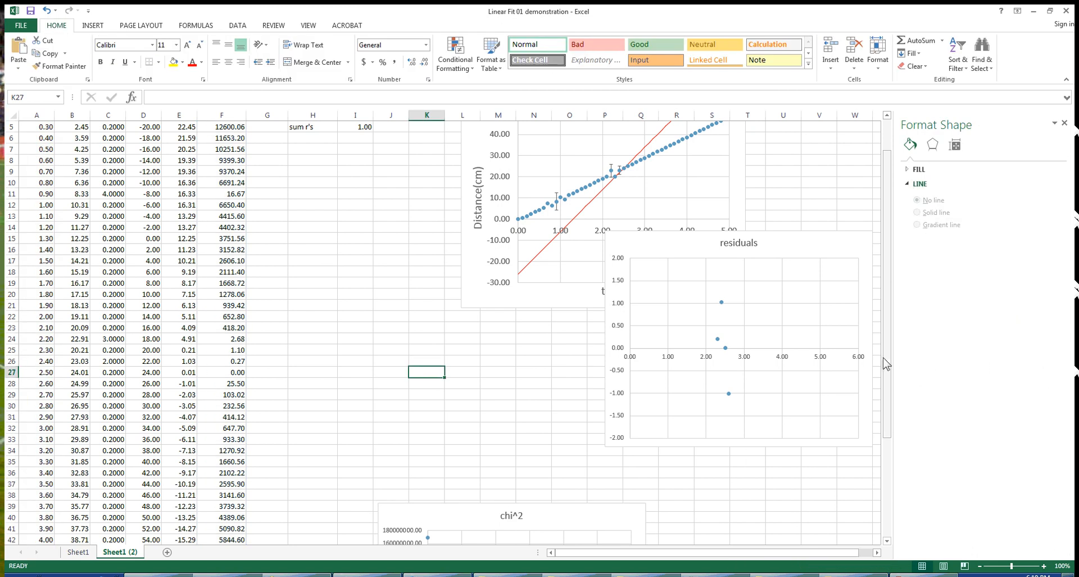
Step: Add the label sum chi^2 in H6, below the sum r's label
scroll(889, 355, "up", 2)
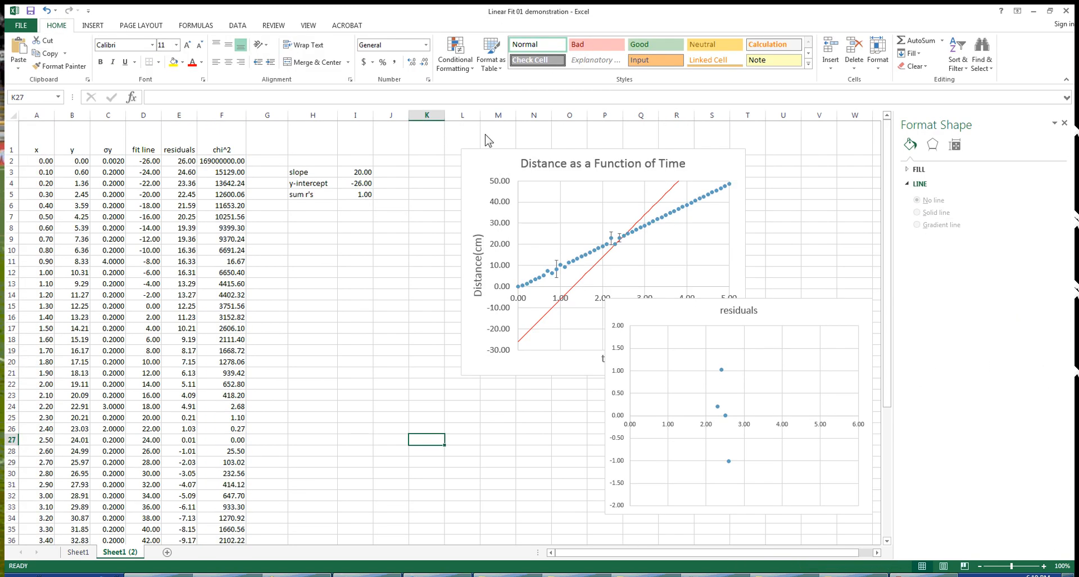
left_click(344, 198)
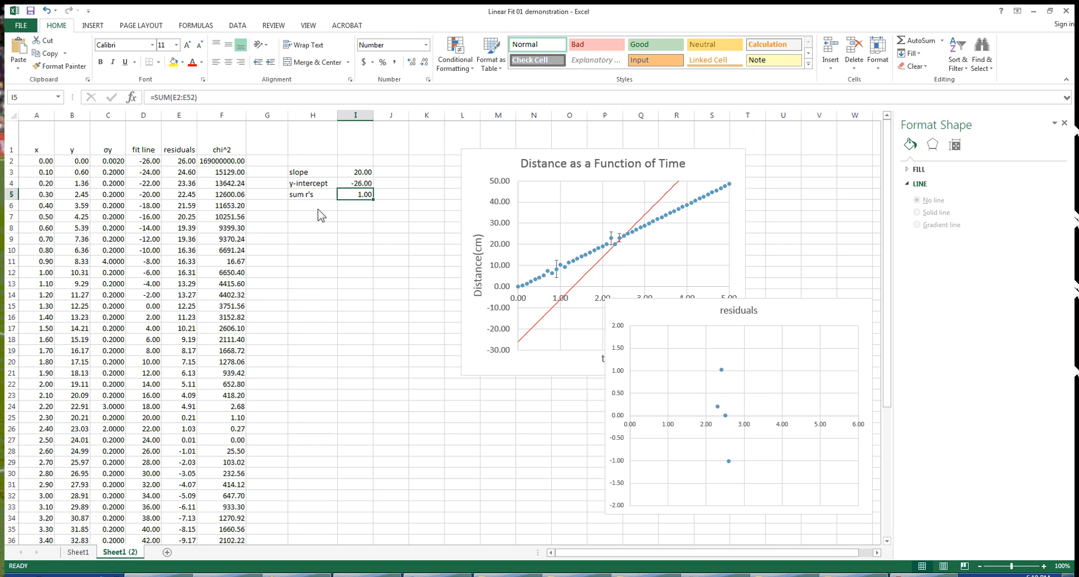
left_click(319, 211)
type("s")
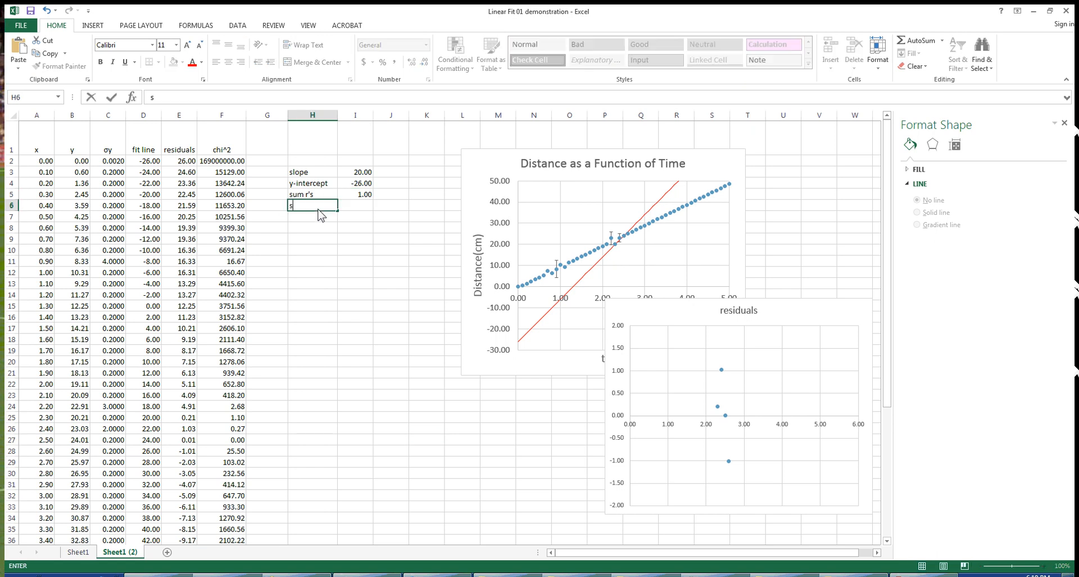
type("um ch")
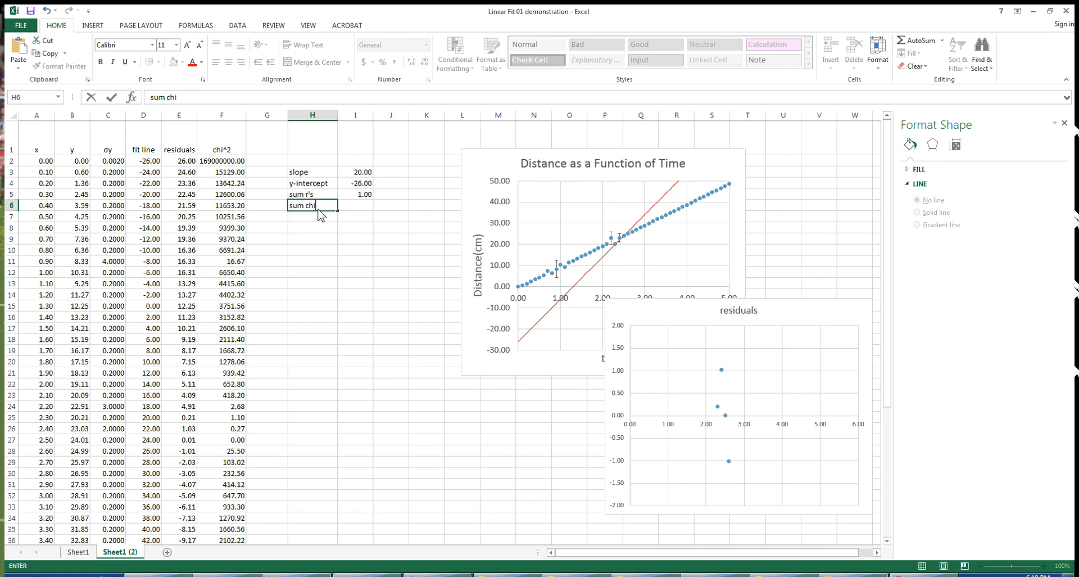
type("i^2")
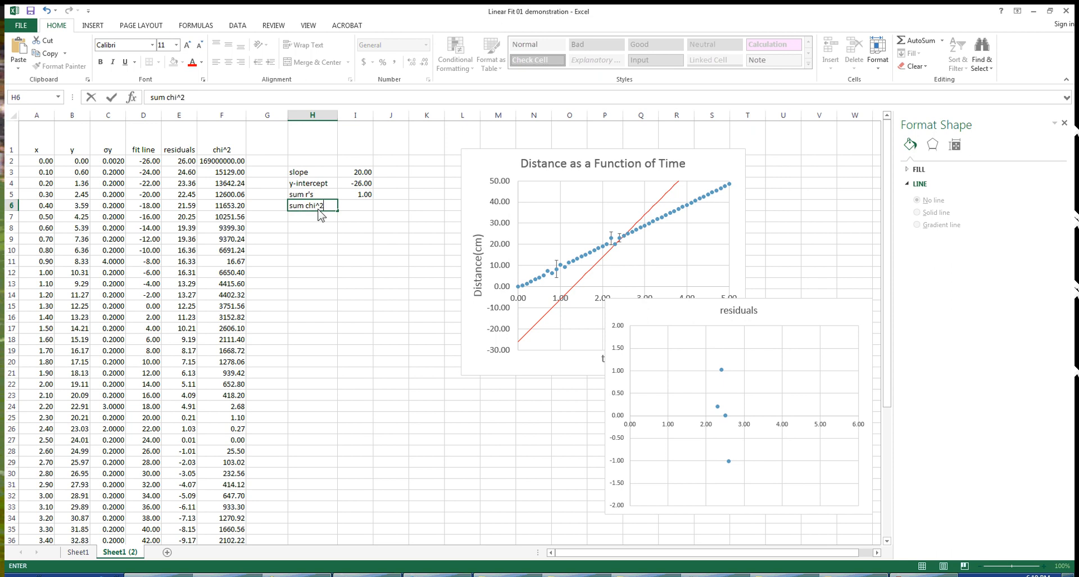
Step: Enter the formula =sum(F2:F52) in I6 to total the chi^2 column
left_click(366, 207)
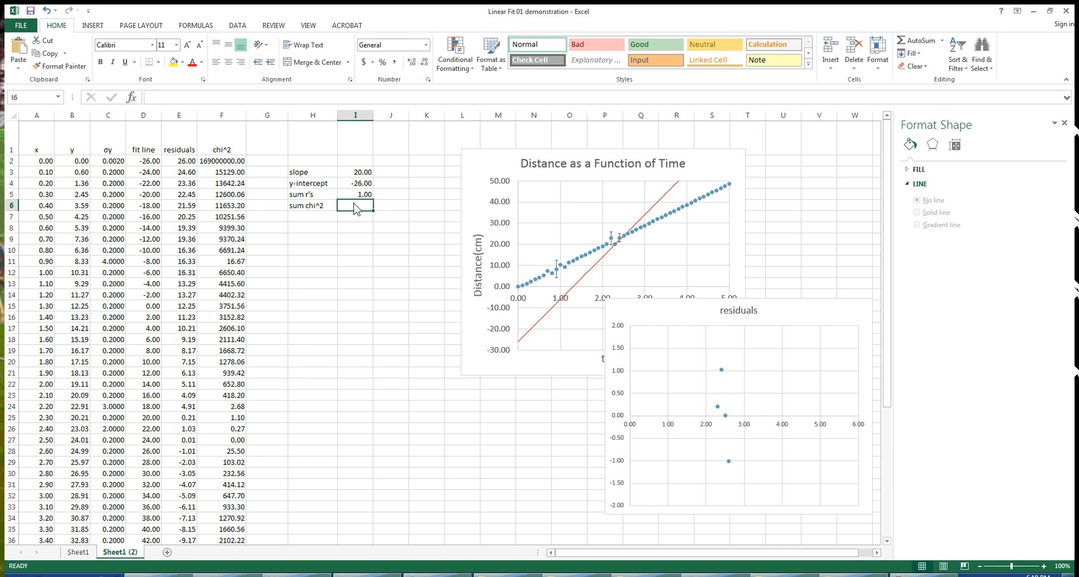
type("=sum(")
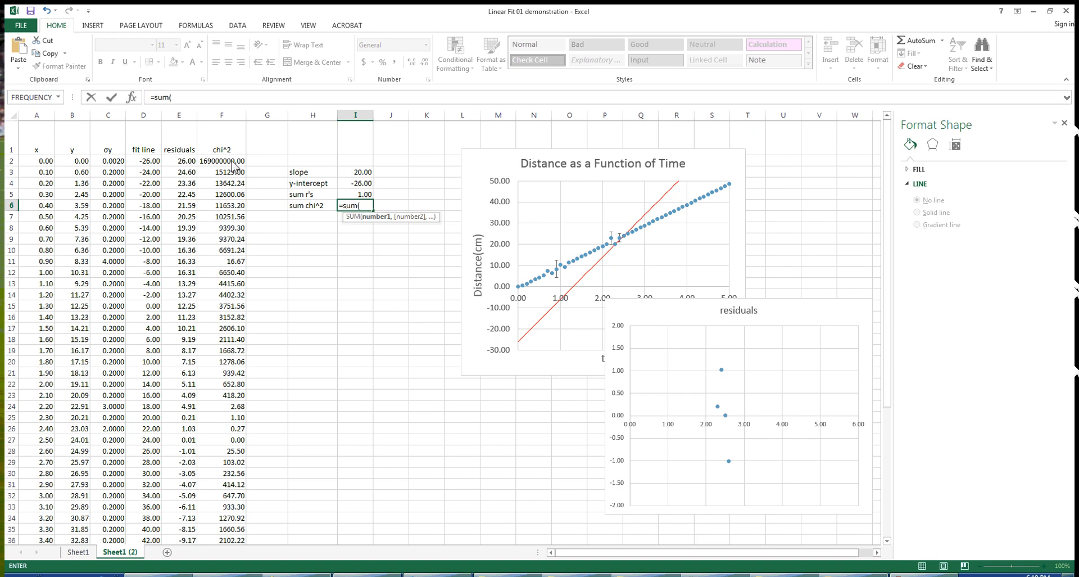
left_click_drag(232, 163, 229, 523)
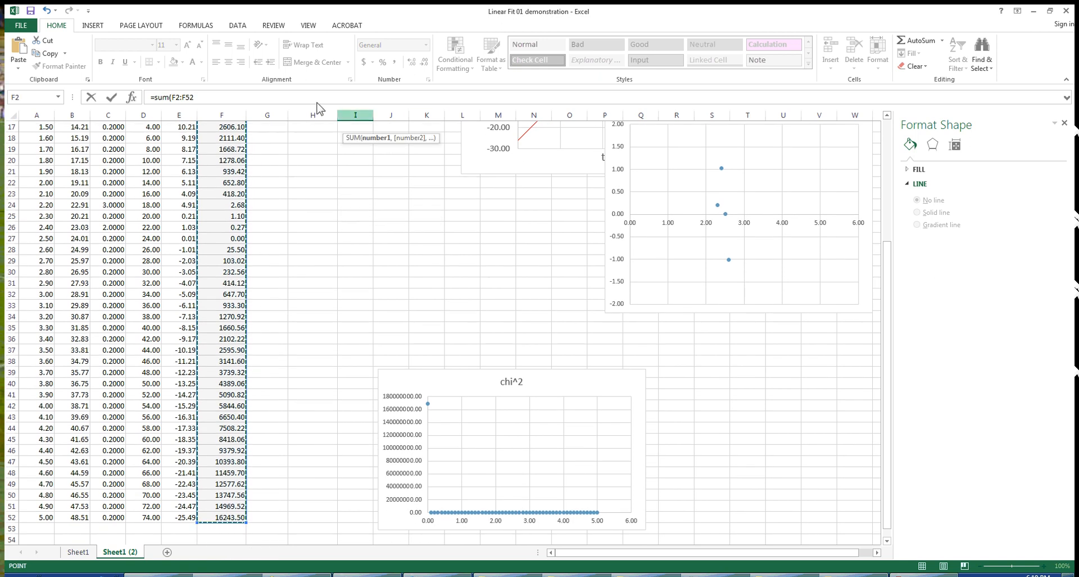
left_click(213, 97)
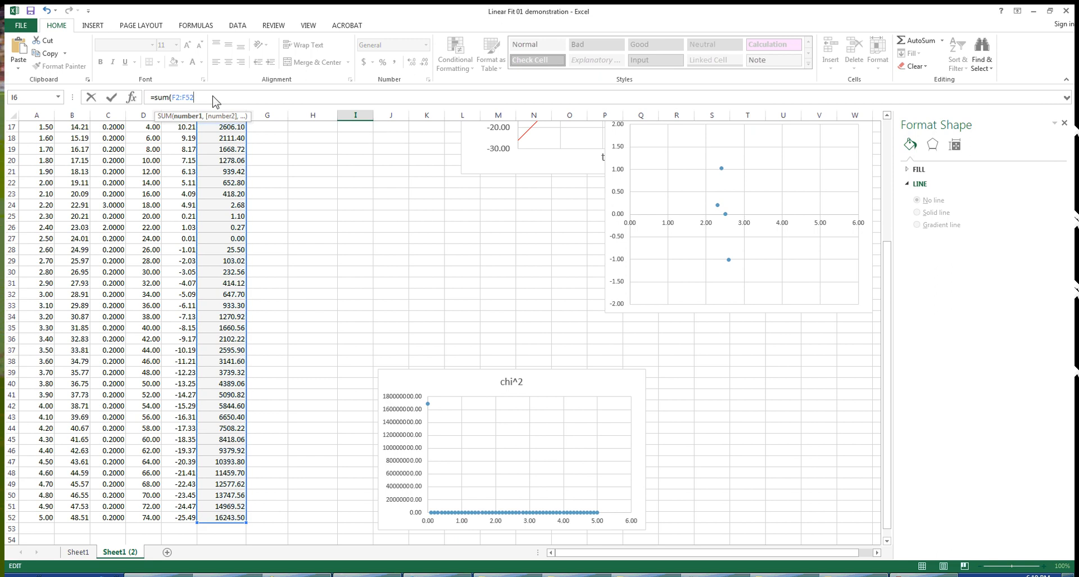
type(")")
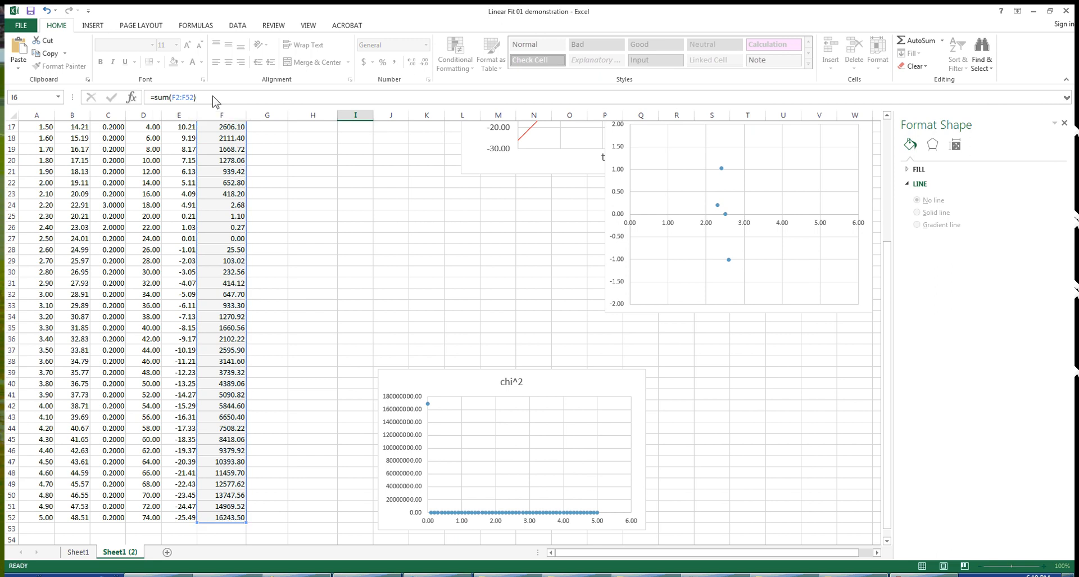
key("Return")
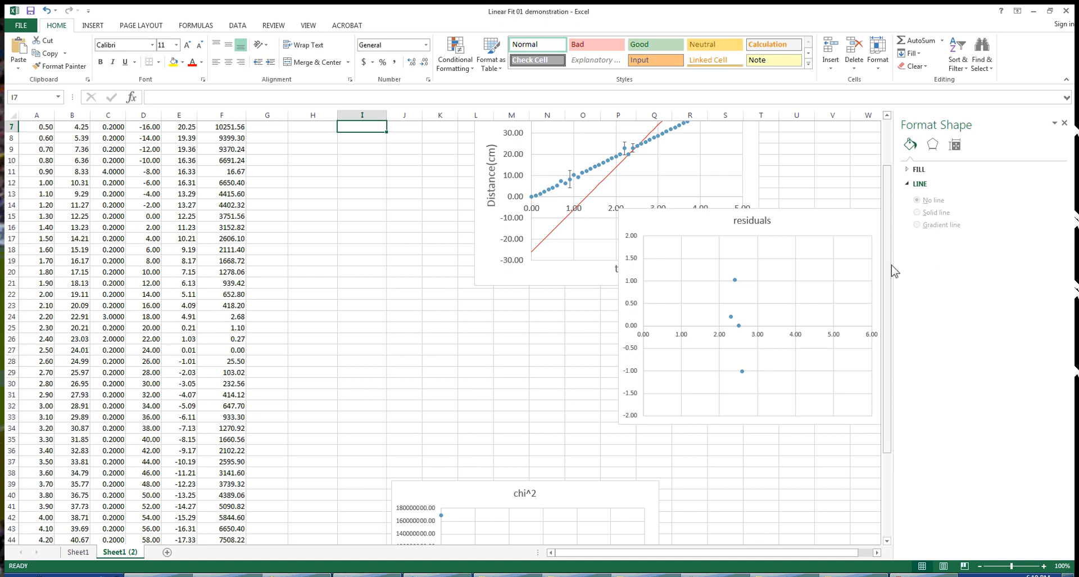
Step: Compare the chi^2 sum in I6 with the residual sum in I5
left_click_drag(885, 258, 885, 167)
left_click(379, 208)
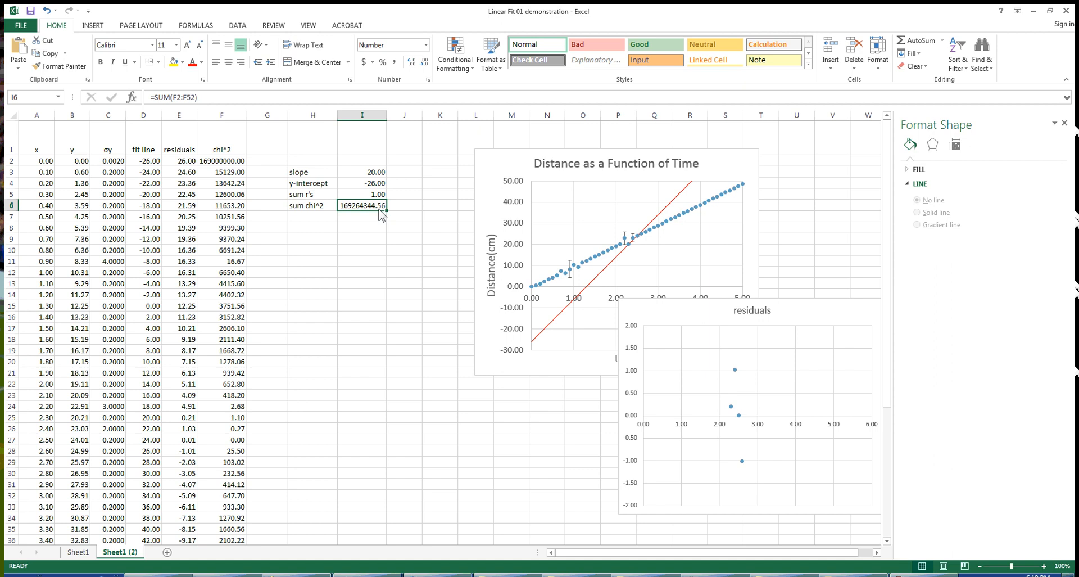
left_click(372, 195)
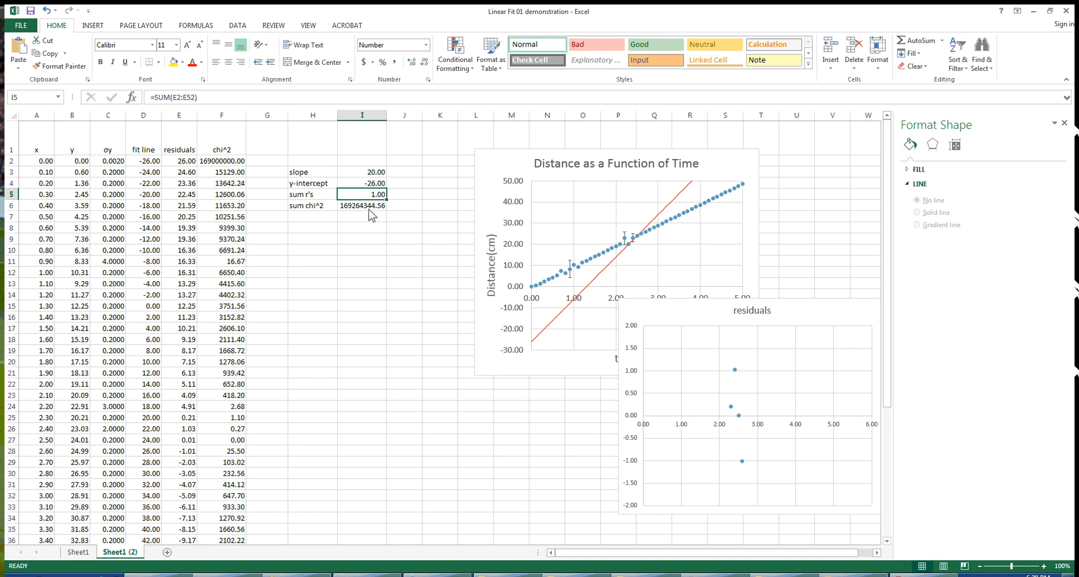
left_click(360, 207)
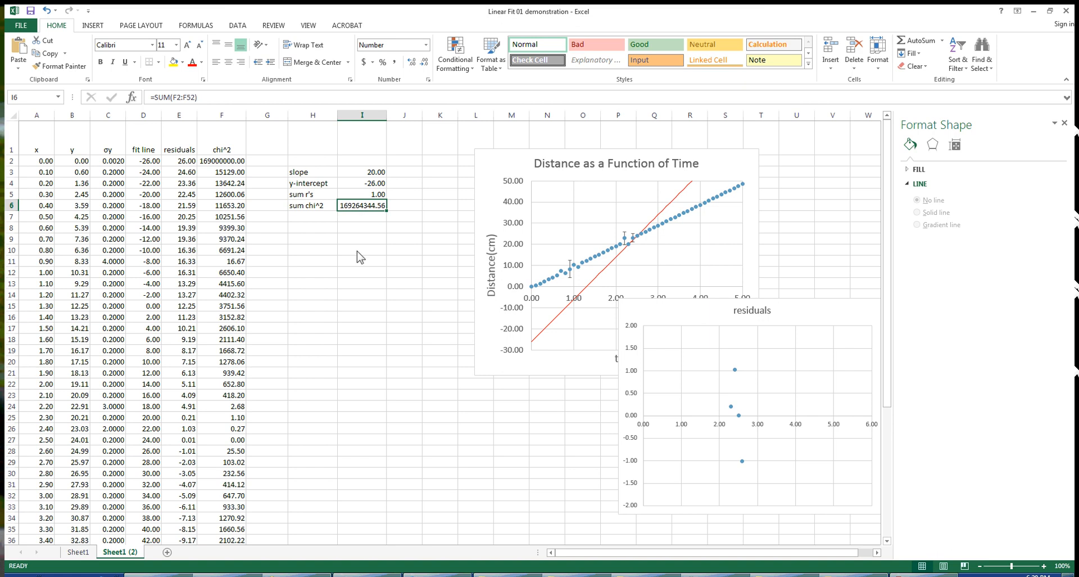
Step: Set the y-intercept in I4 to 0 and the slope in I3 to 10
left_click(365, 183)
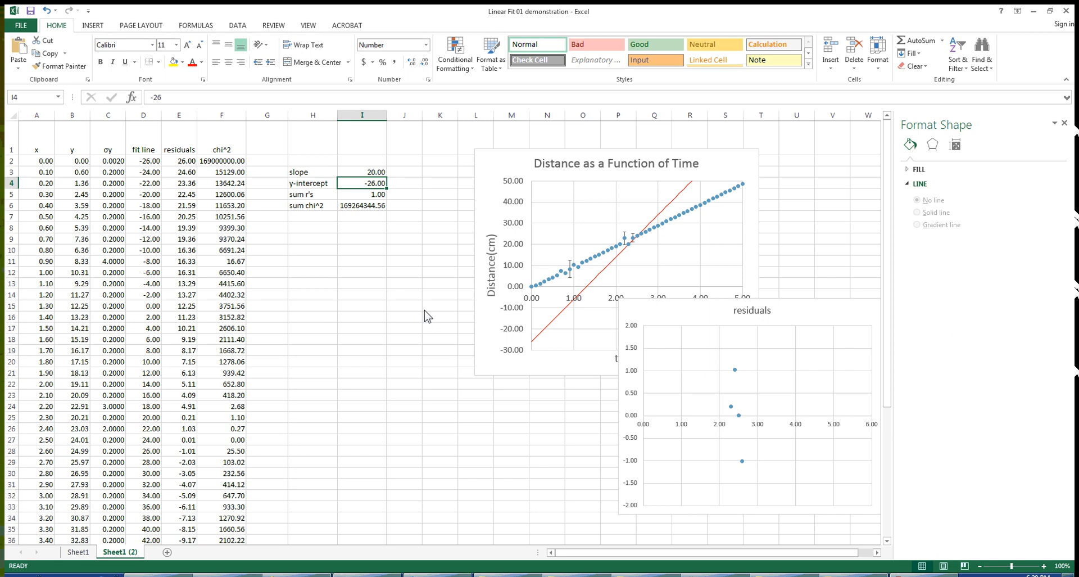
type("0")
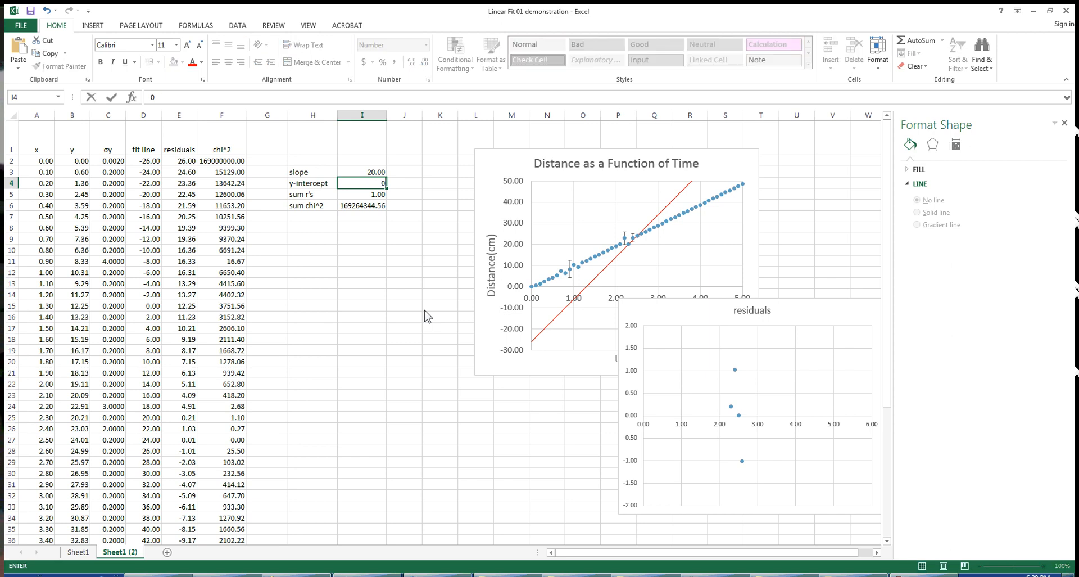
key("Return")
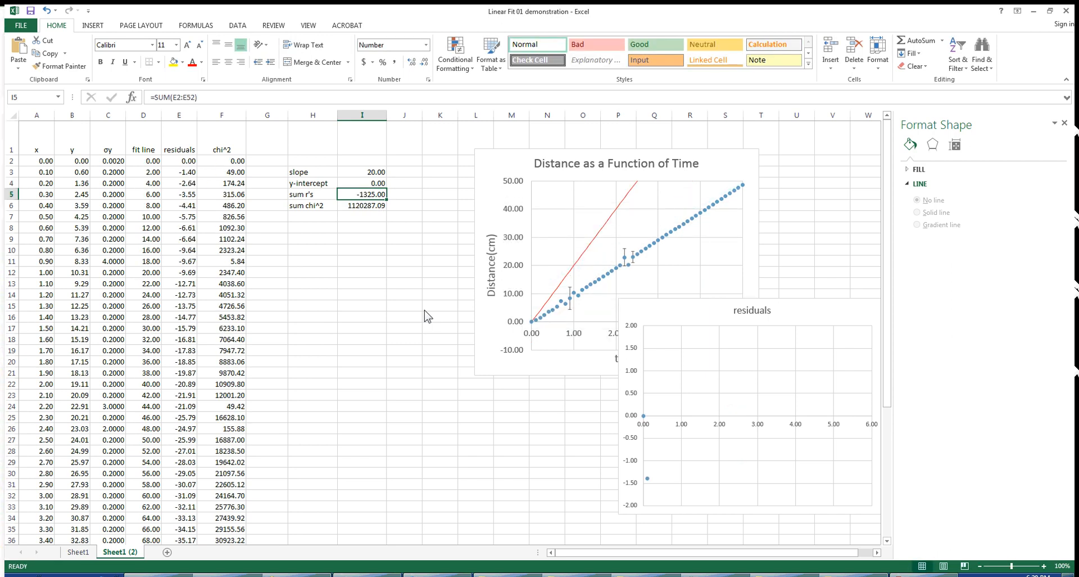
left_click(368, 173)
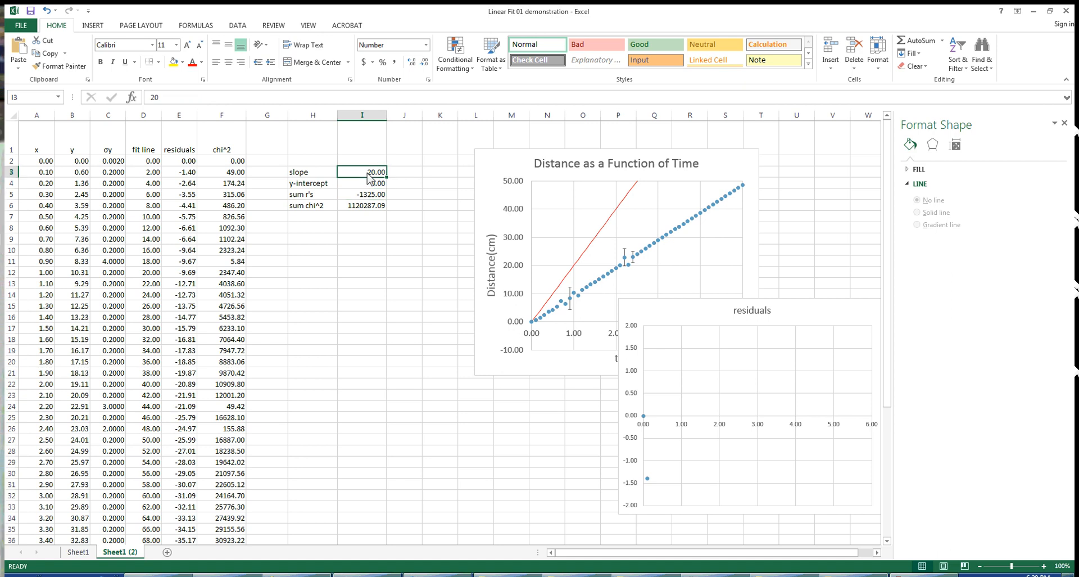
type("10")
key("Return")
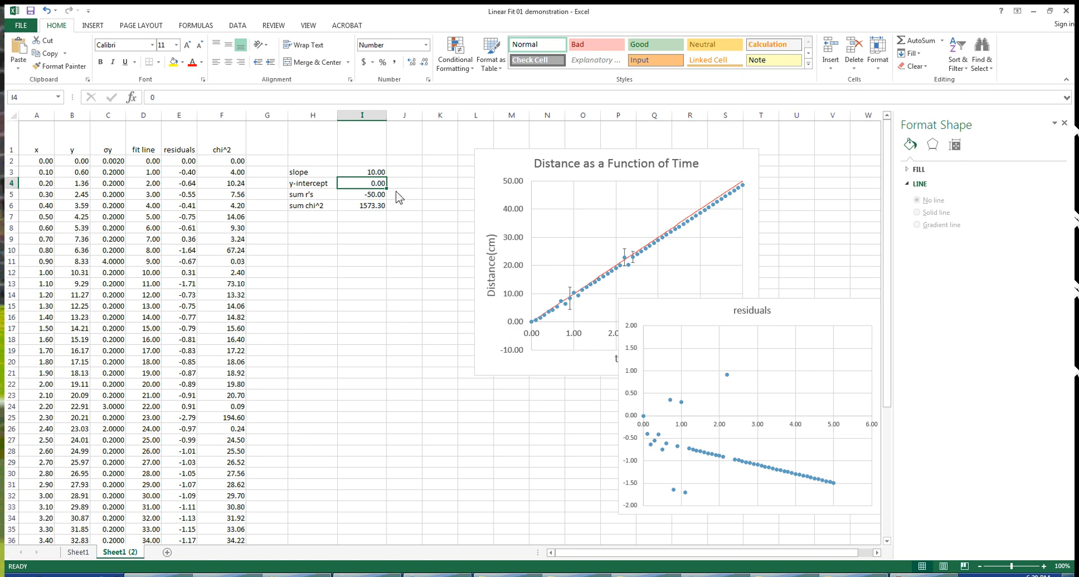
Step: Undo the last slope and y-intercept changes and redo both to compare the two fits
left_click(46, 11)
left_click(46, 11)
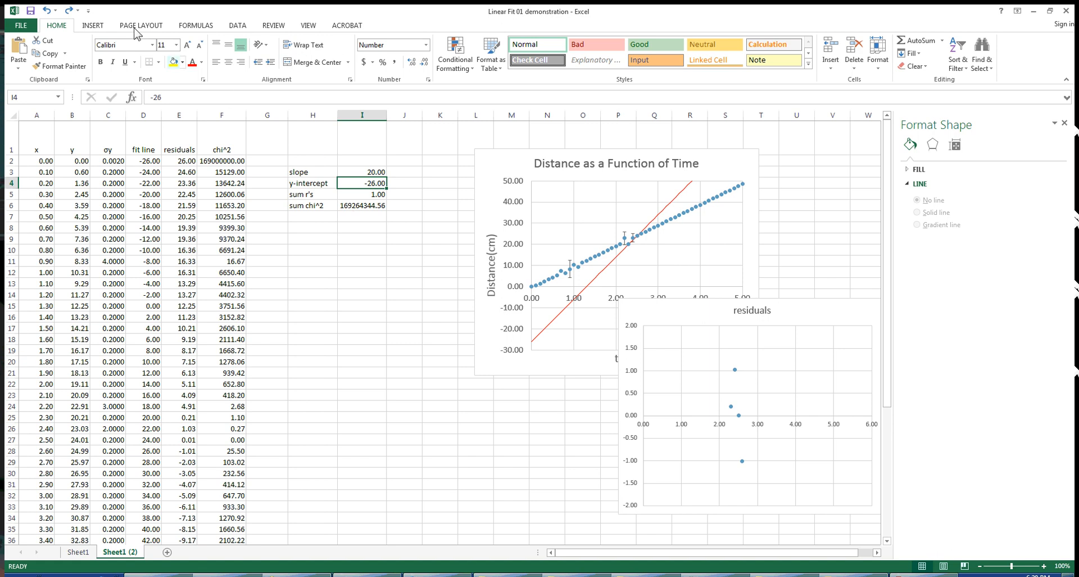
left_click(65, 12)
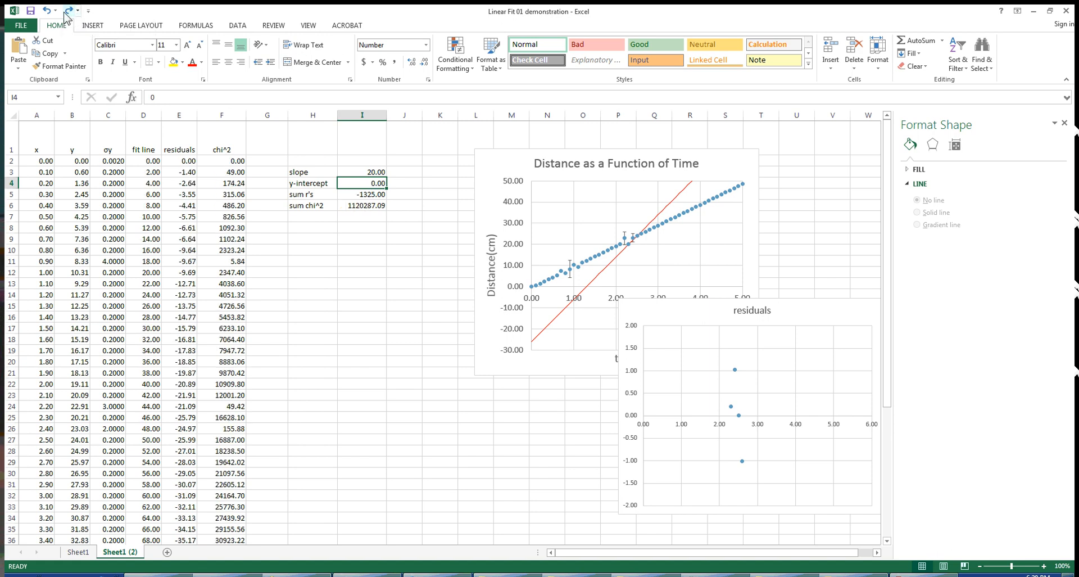
left_click(66, 12)
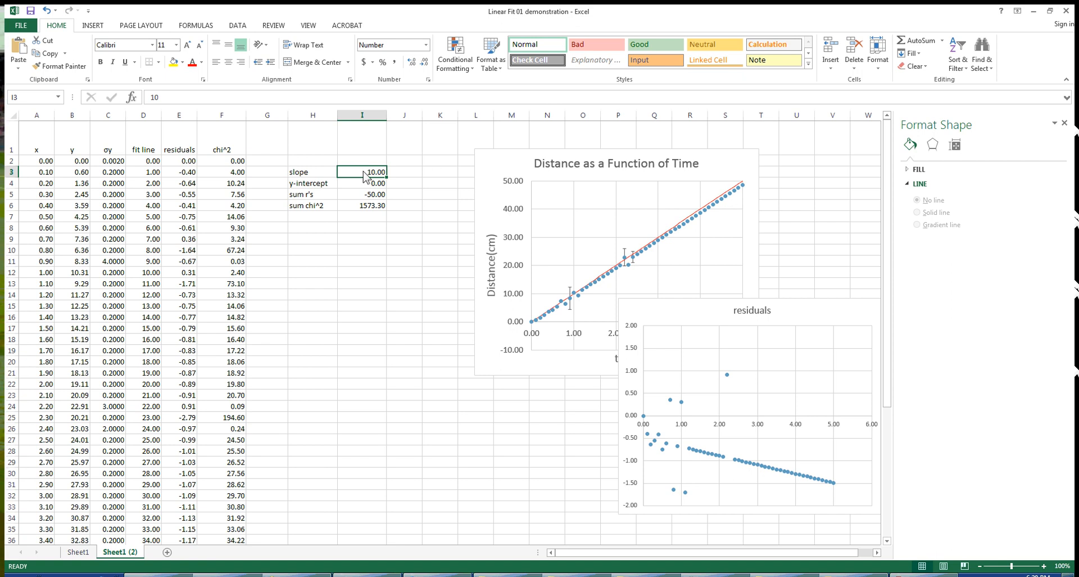
Step: Set the slope in I3 to 9.65
type("9.65")
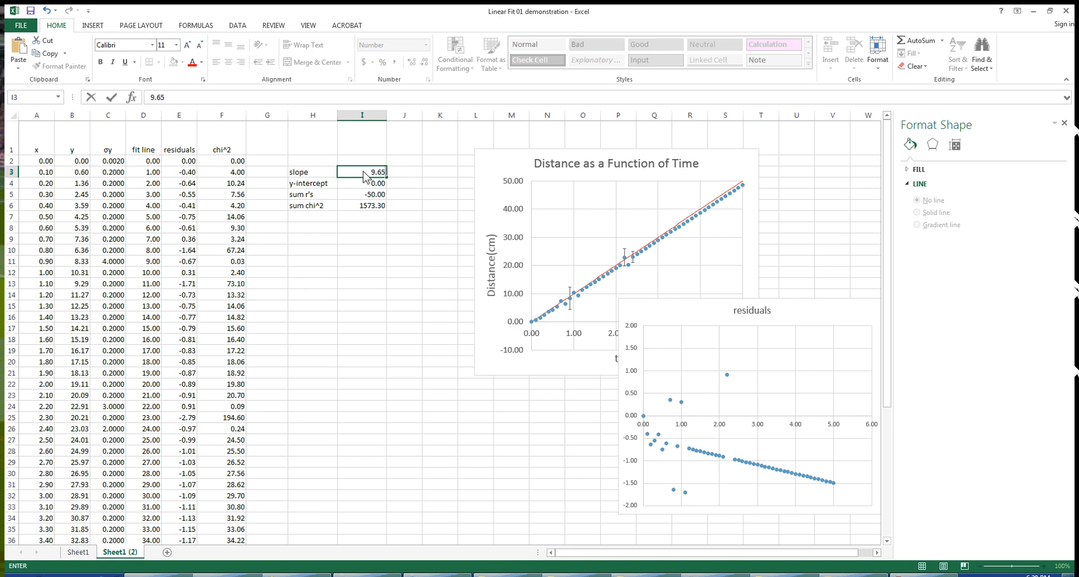
key("Return")
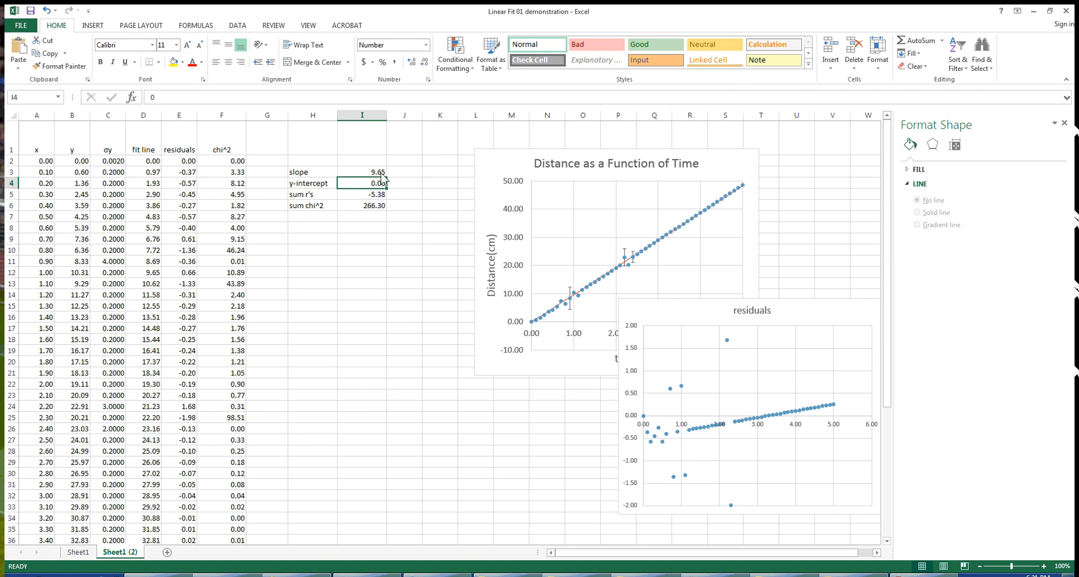
Step: Check the chi^2 formula in F2 and the σy uncertainty in C11
left_click(225, 162)
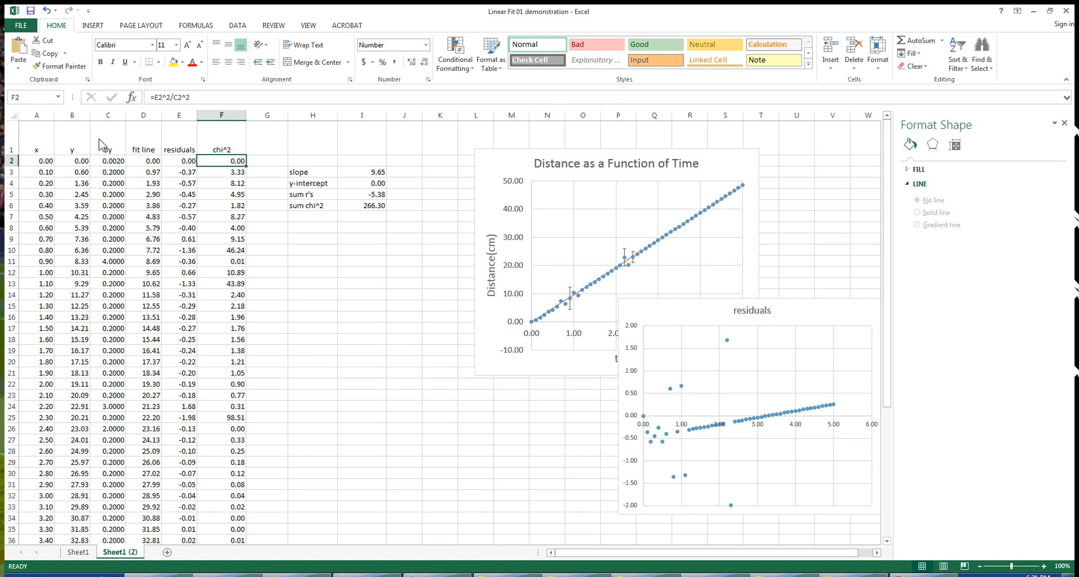
left_click(115, 265)
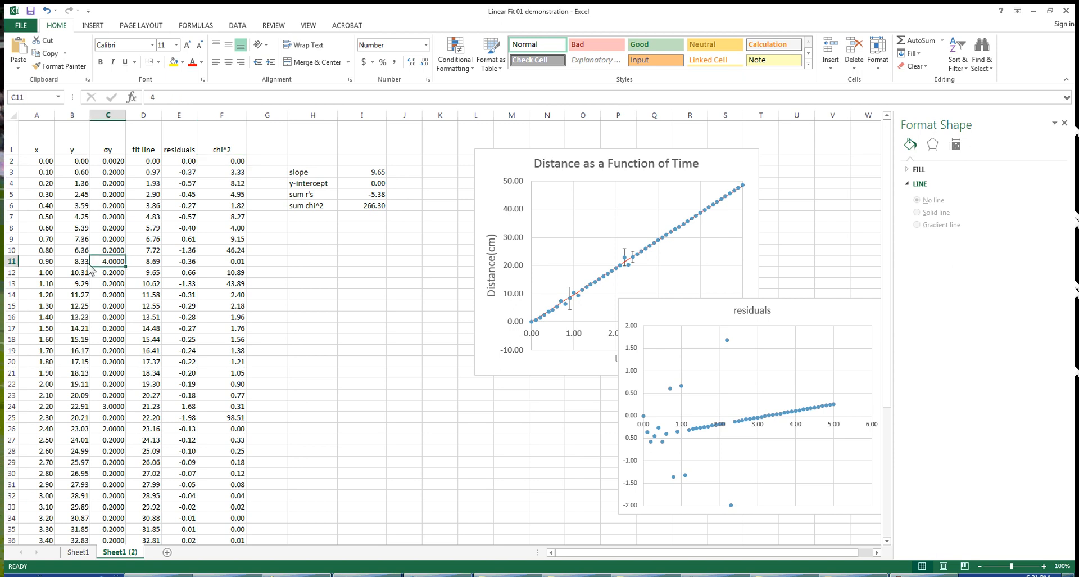
Step: Highlight row 11 to examine the data point with the large uncertainty, and clear the selection
left_click(11, 262)
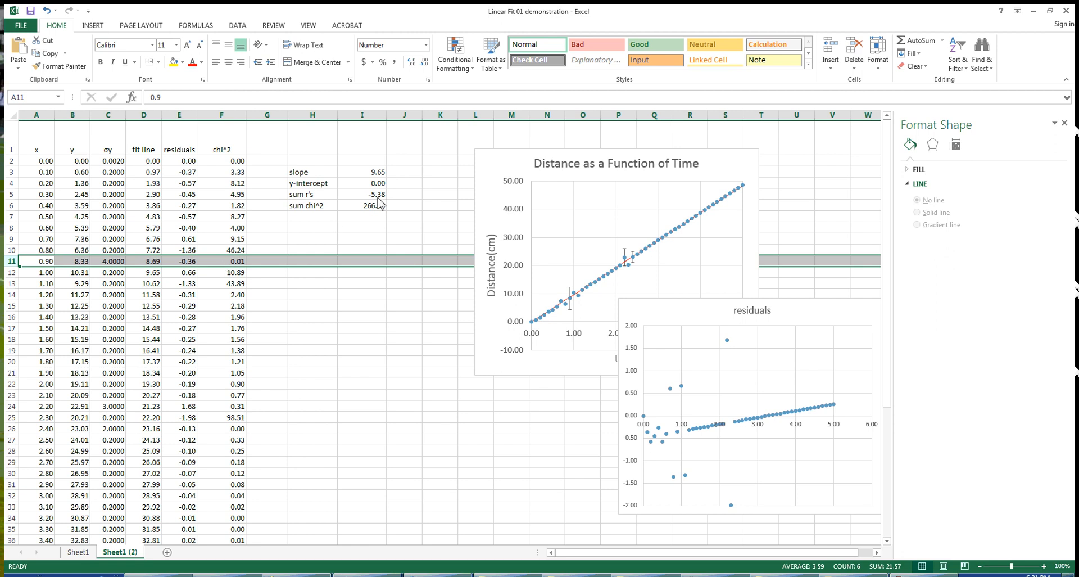
left_click(400, 306)
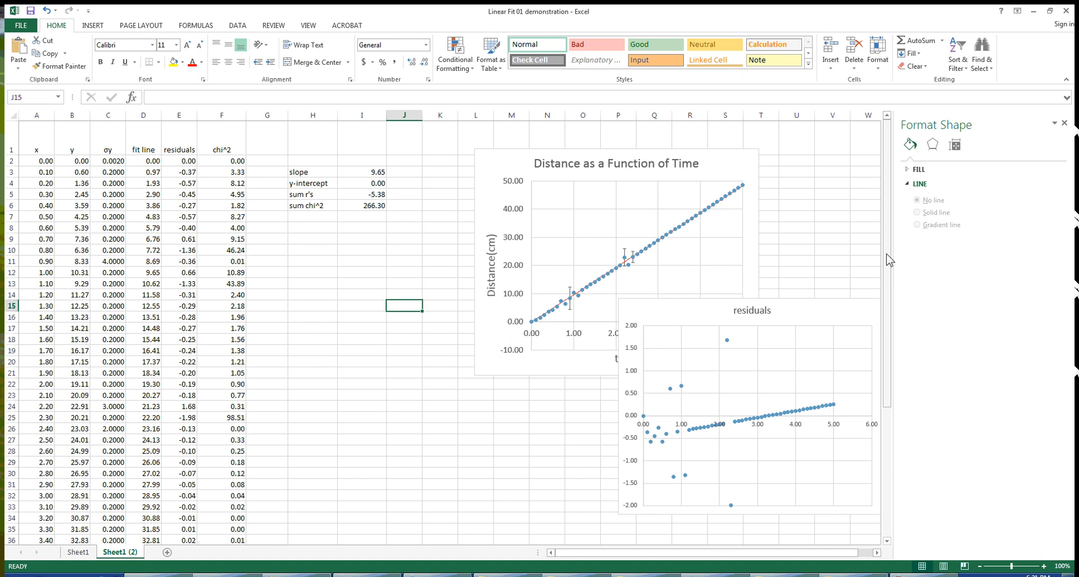
Step: Move the chi^2 chart up against the residuals chart and set its vertical axis maximum to 10
left_click_drag(887, 258, 904, 386)
left_click_drag(557, 364, 525, 224)
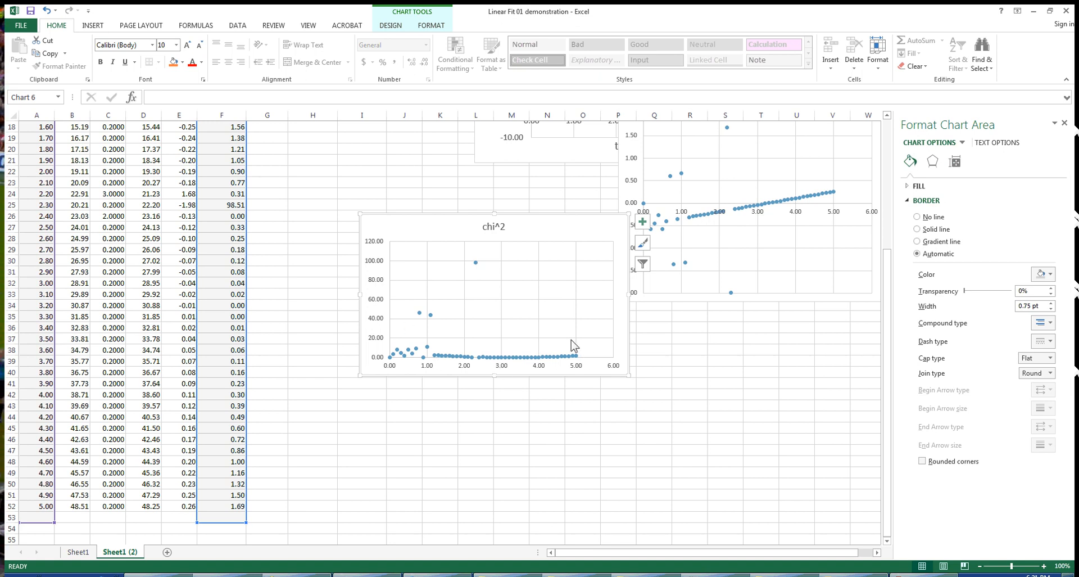
left_click(376, 303)
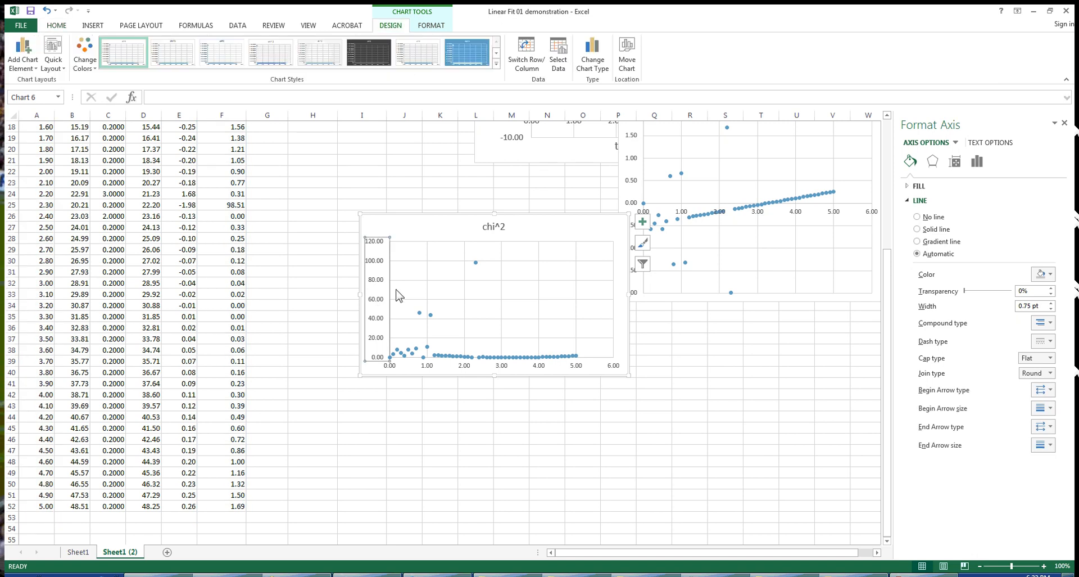
left_click(978, 162)
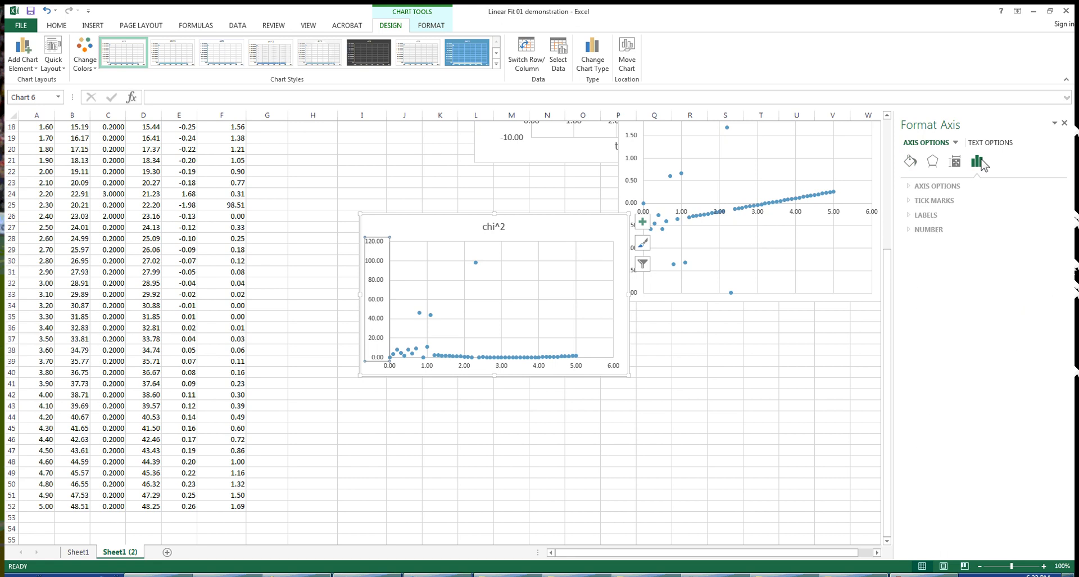
left_click(955, 187)
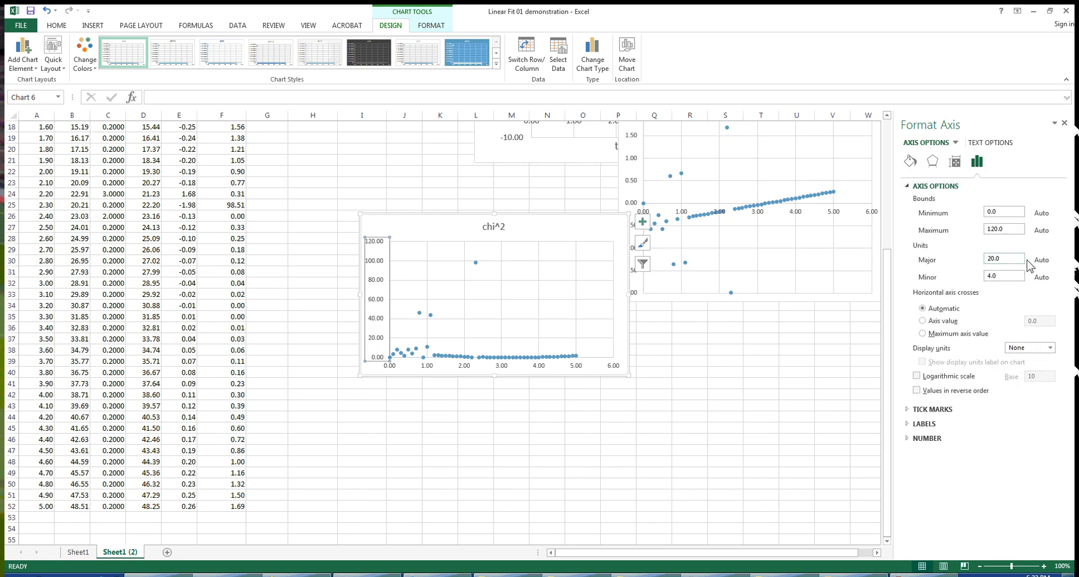
left_click_drag(1020, 228, 938, 244)
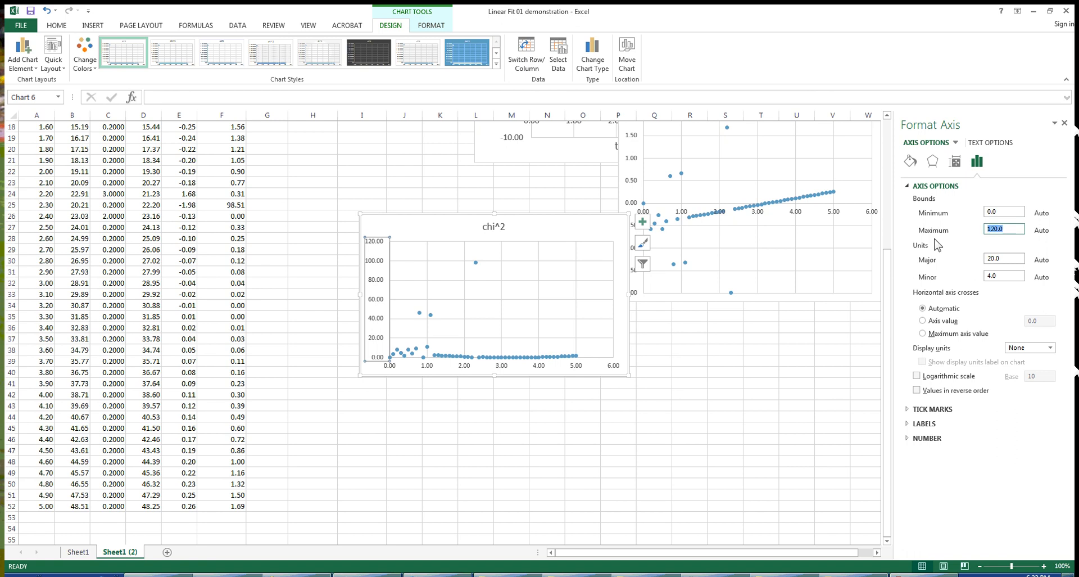
type("10")
key("Return")
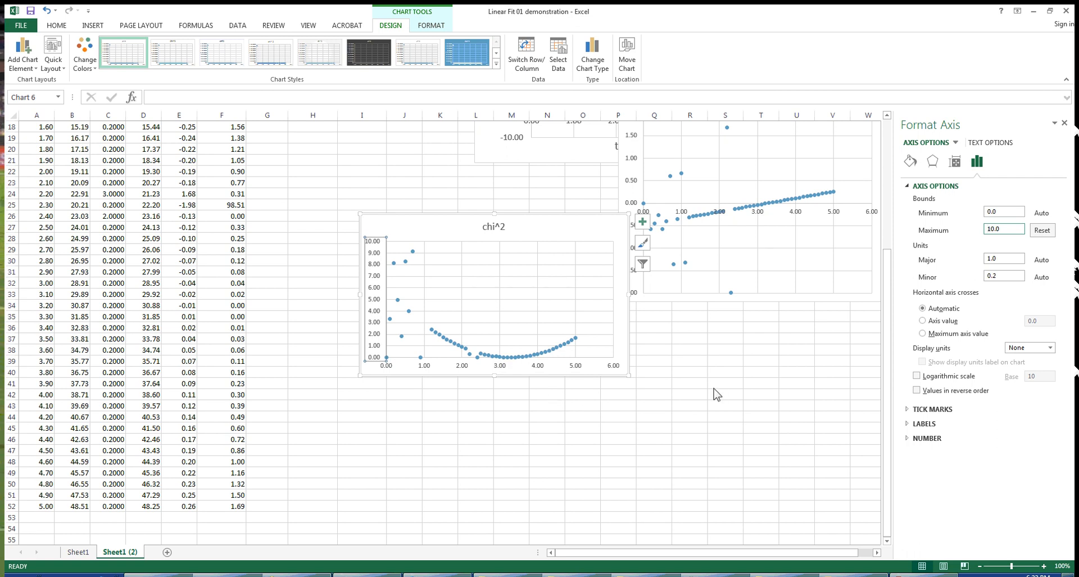
Step: Move the chi^2 chart down into the empty area below the residuals chart, clear of the other charts
left_click(587, 232)
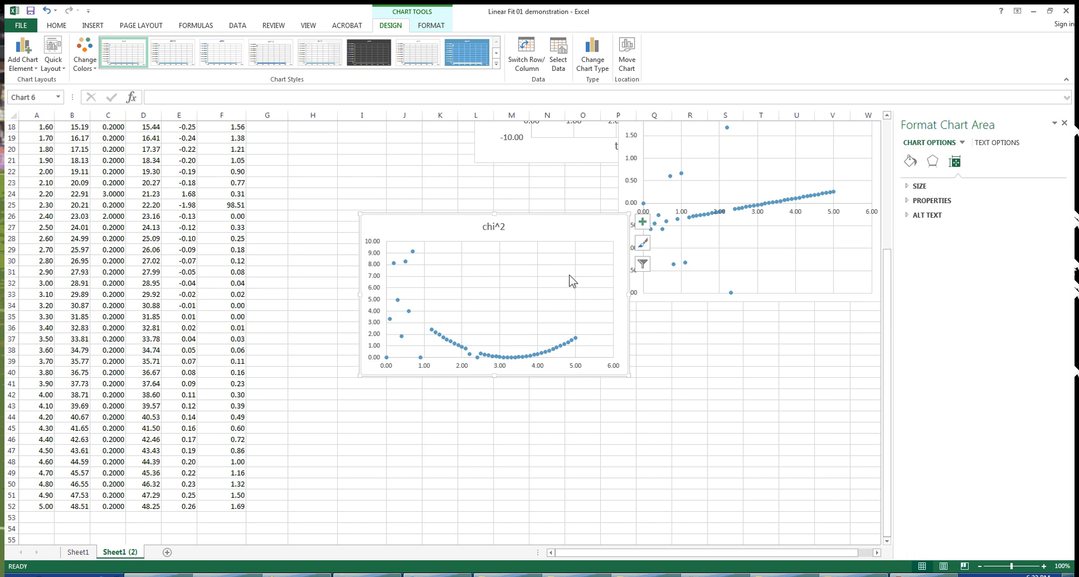
mouse_move(568, 220)
left_mouse_down()
mouse_move(557, 219)
mouse_move(552, 322)
mouse_move(537, 359)
left_mouse_up()
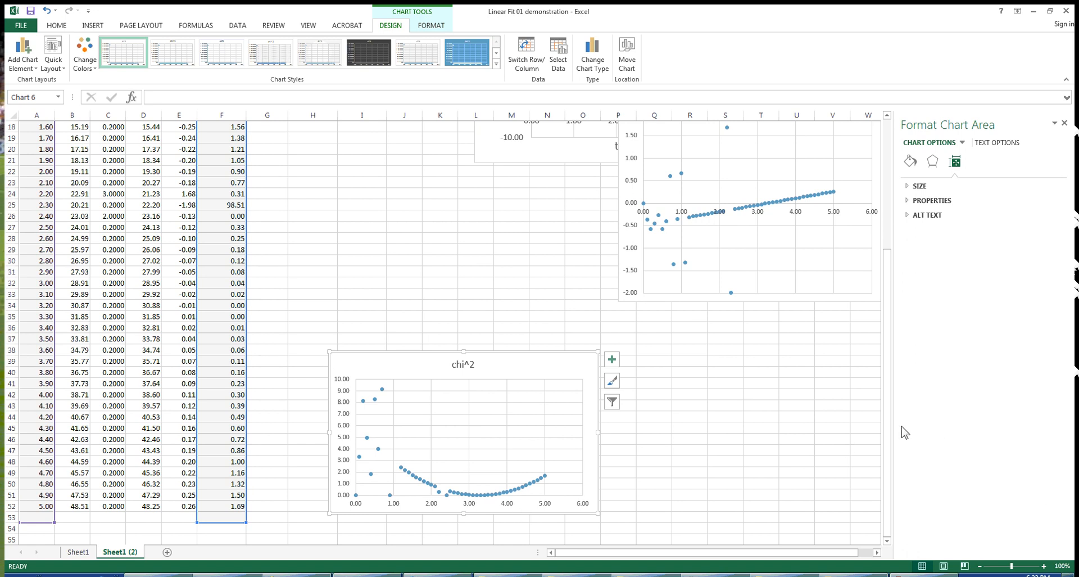
left_click_drag(886, 433, 896, 287)
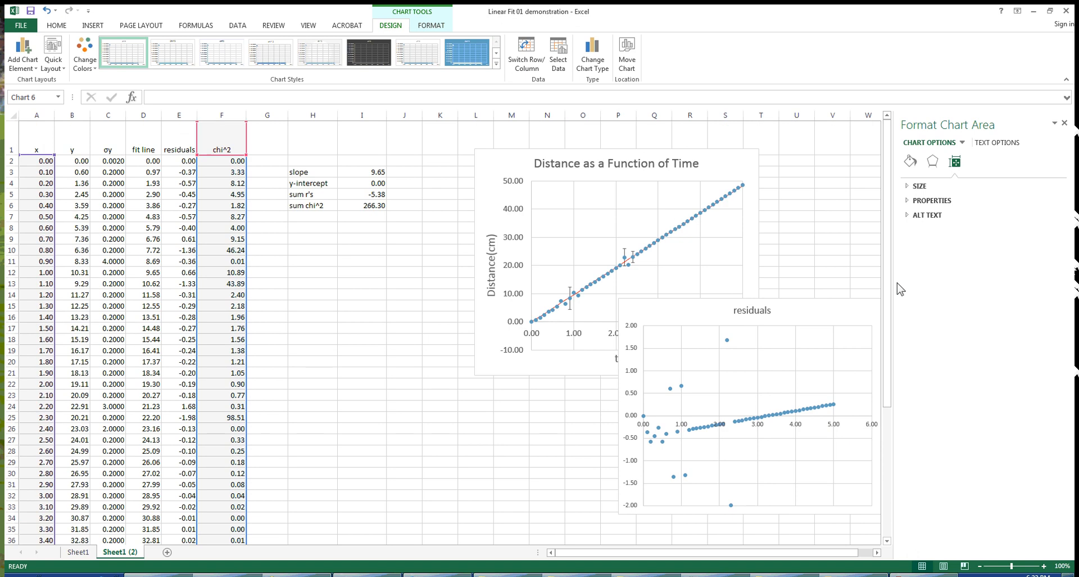